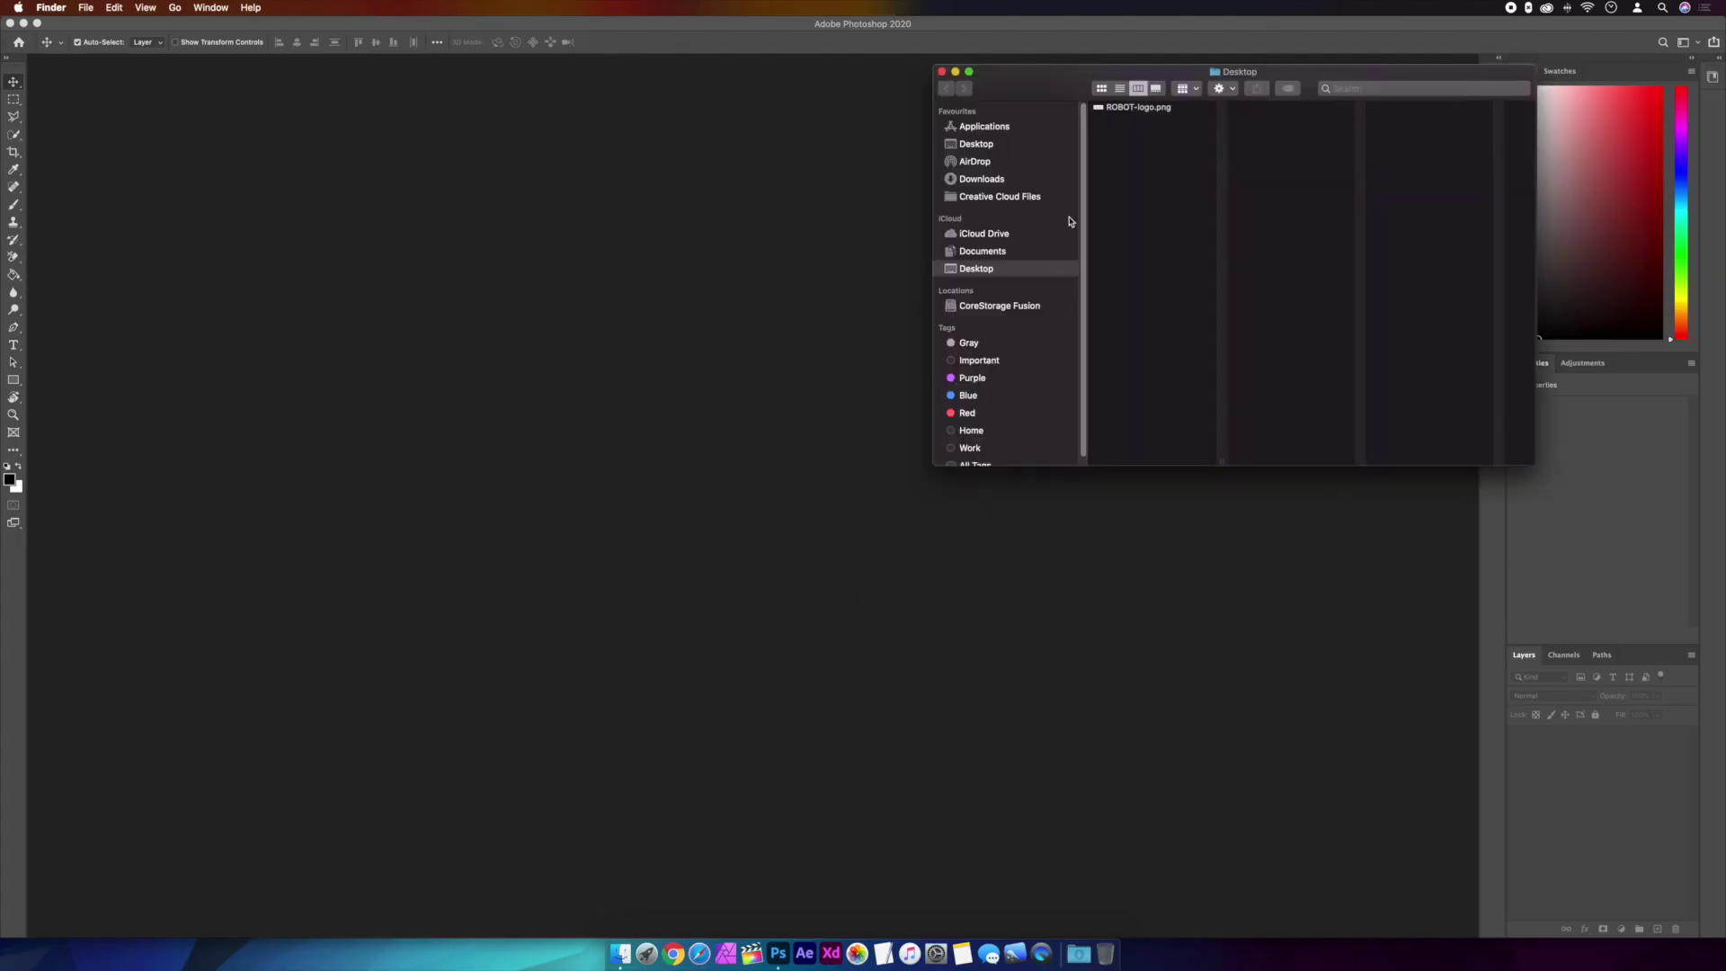
- Open ROBOT-logo.png in Photoshop from Finder and zoom the view to 400%
{"action": "left_click_drag", "start_coordinate": [1137, 109], "coordinate": [720, 432]}
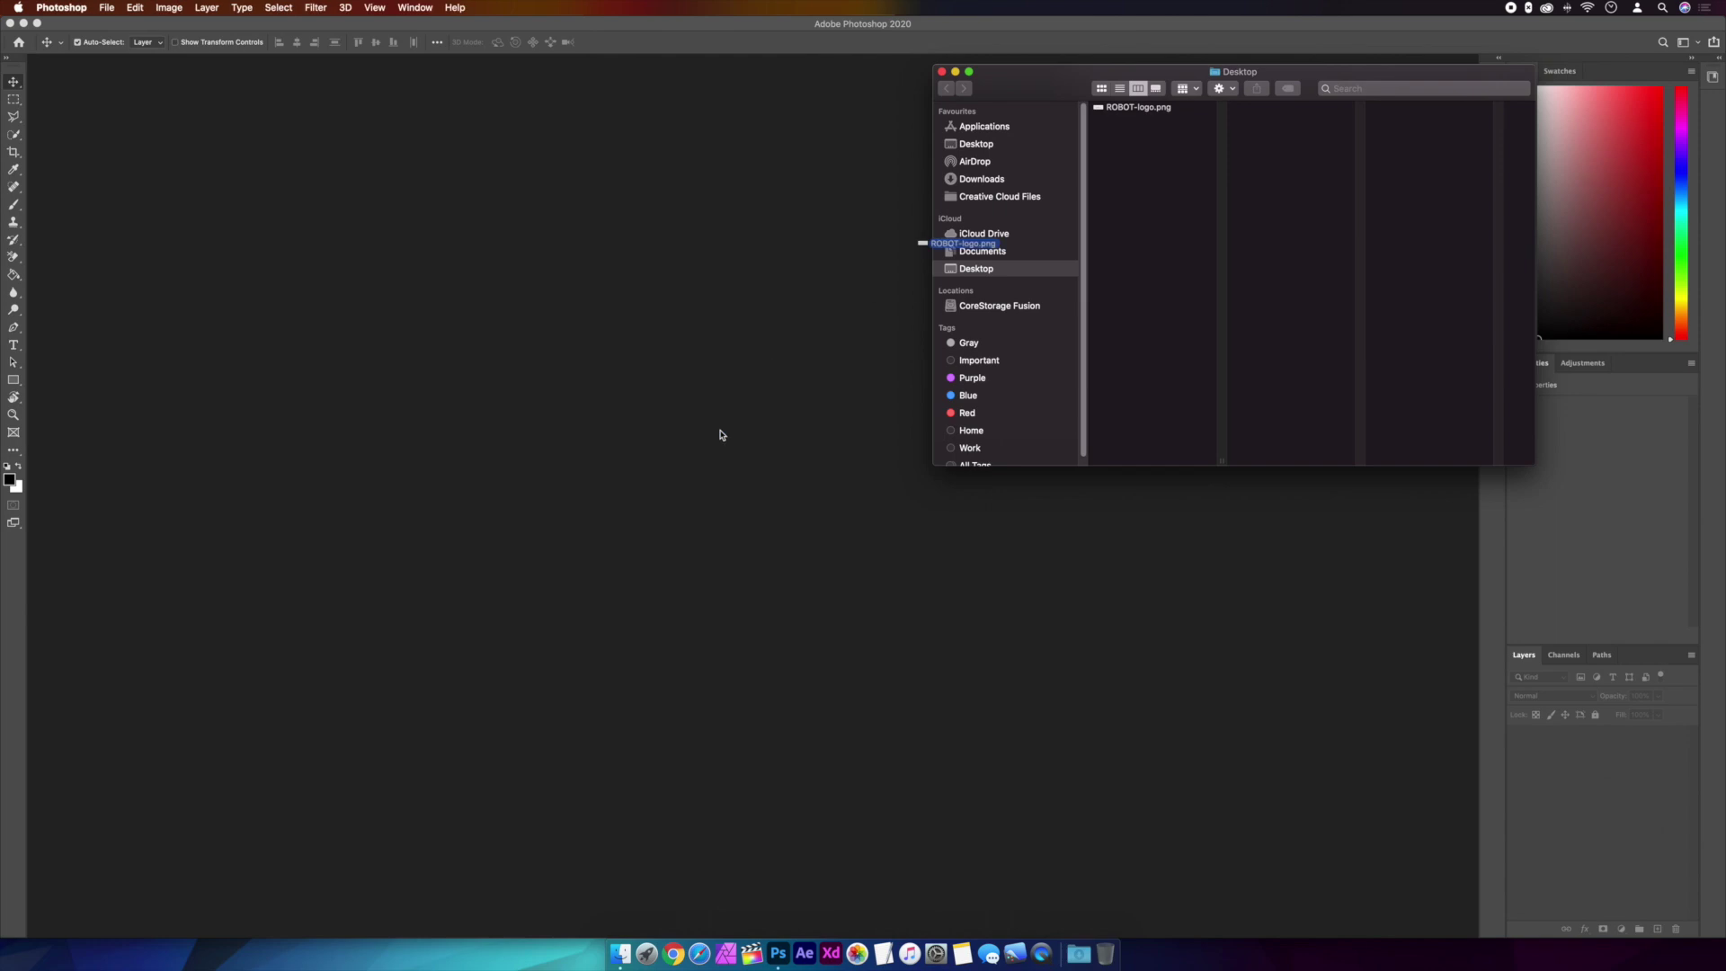
{"action": "key", "text": "super+equal"}
{"action": "key", "text": "super+equal"}
{"action": "key", "text": "super+equal"}
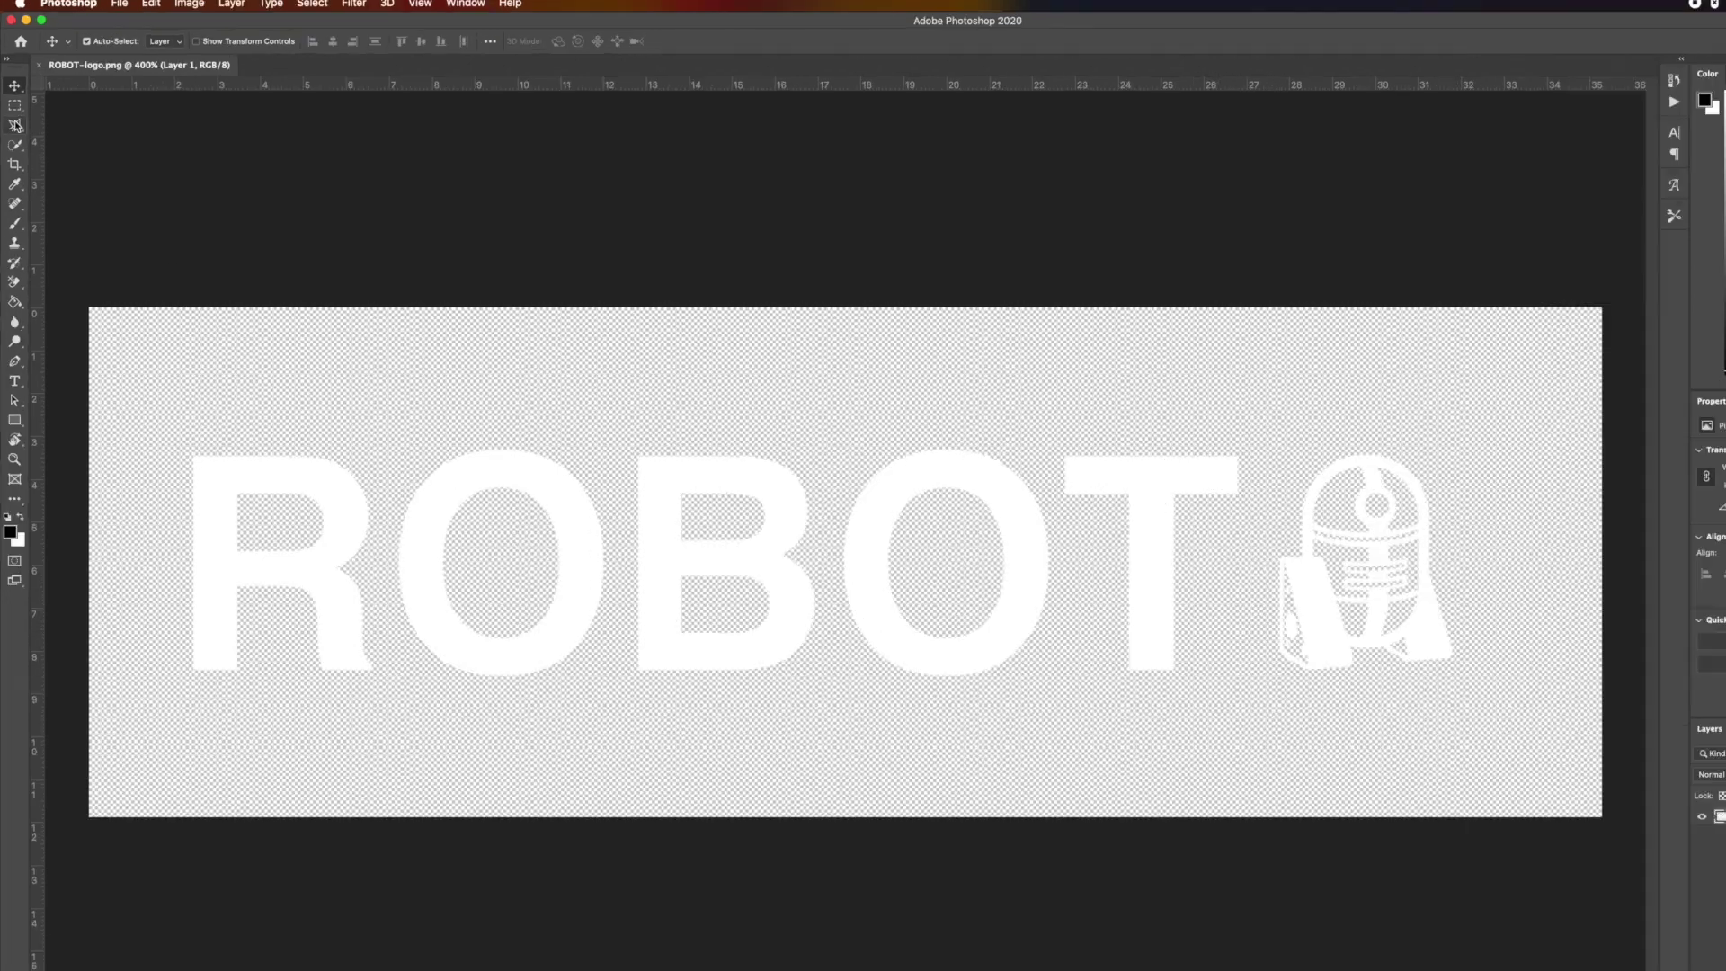
- Draw a five-point Polygonal Lasso selection around the robot icon
{"action": "right_click", "coordinate": [14, 116]}
{"action": "left_click", "coordinate": [60, 127]}
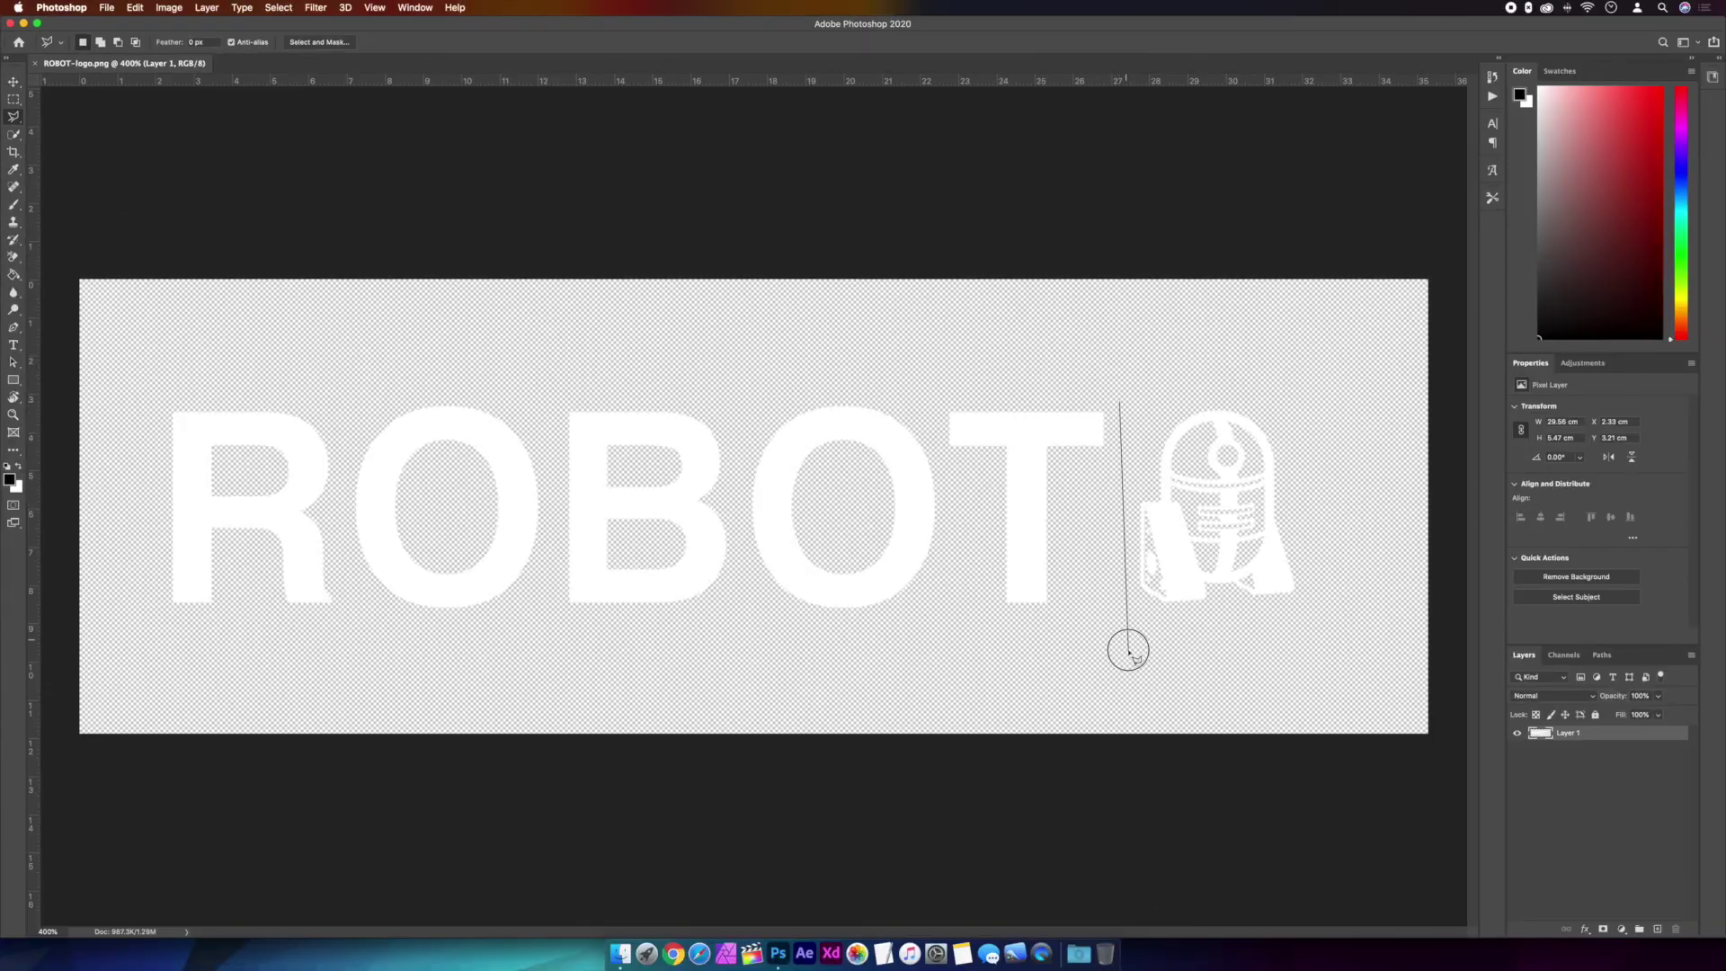
{"action": "left_click", "coordinate": [1128, 649]}
{"action": "left_click", "coordinate": [1346, 640]}
{"action": "left_click", "coordinate": [1319, 422]}
{"action": "left_click", "coordinate": [1206, 368]}
{"action": "left_click", "coordinate": [1121, 404]}
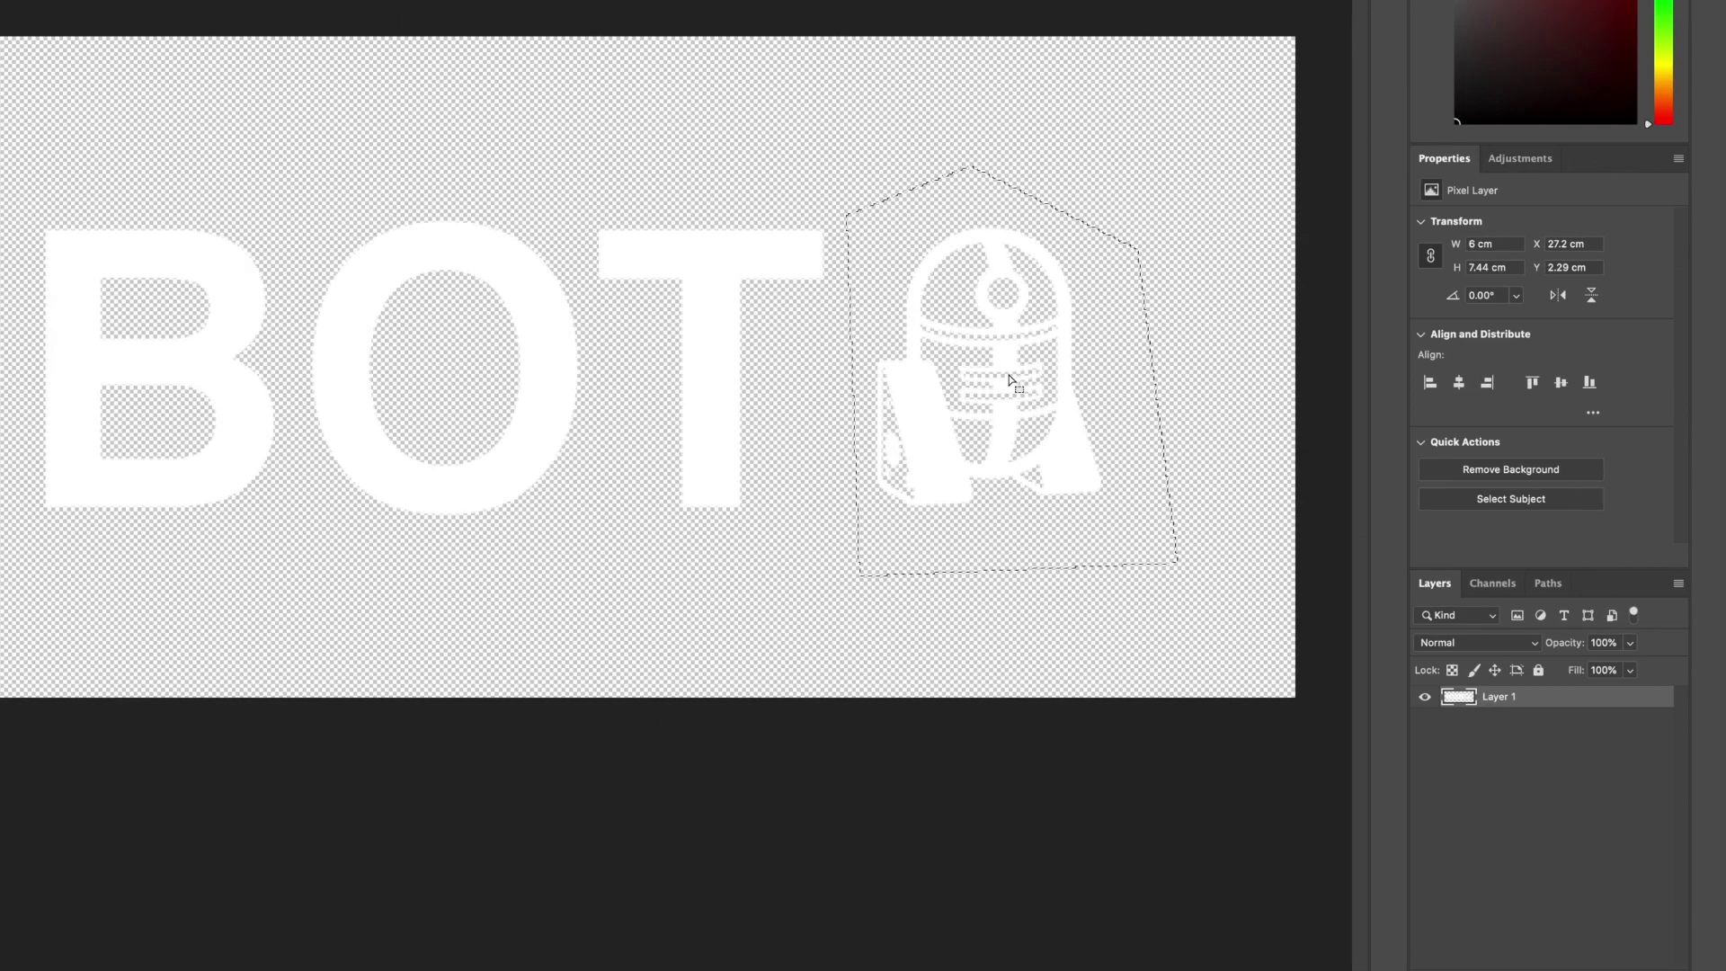
- Cut the selected robot onto Layer 2 with Layer Via Cut, then toggle its visibility to check
{"action": "right_click", "coordinate": [1229, 510]}
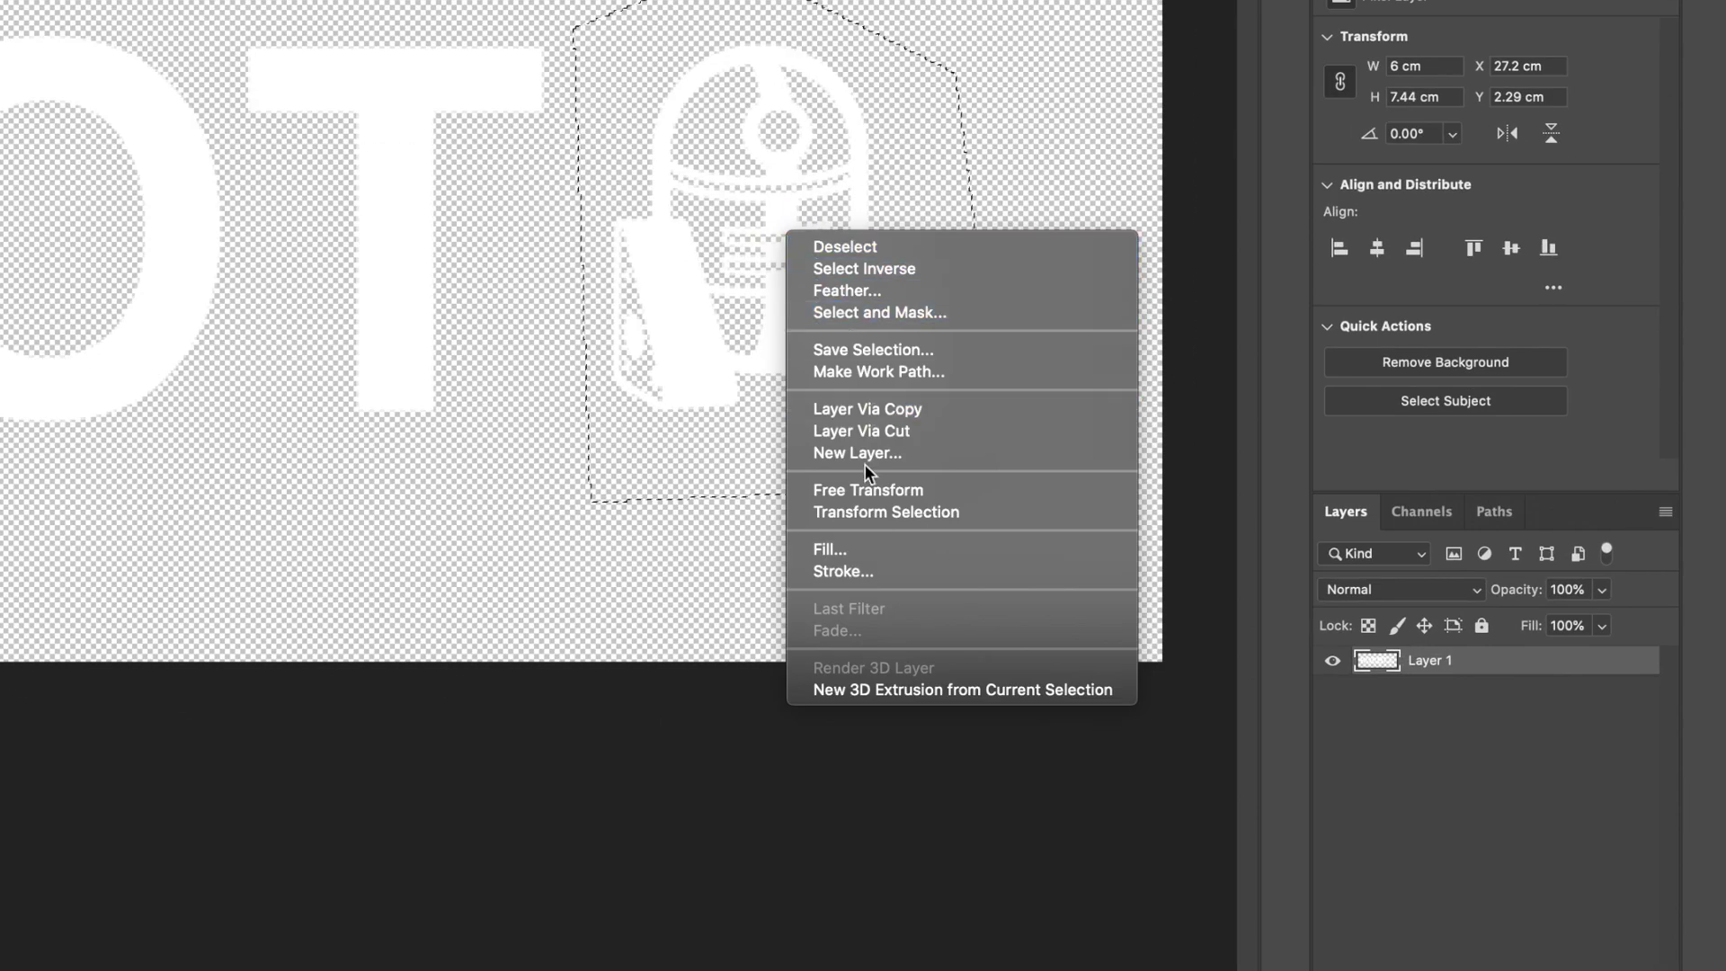
{"action": "left_click", "coordinate": [865, 431]}
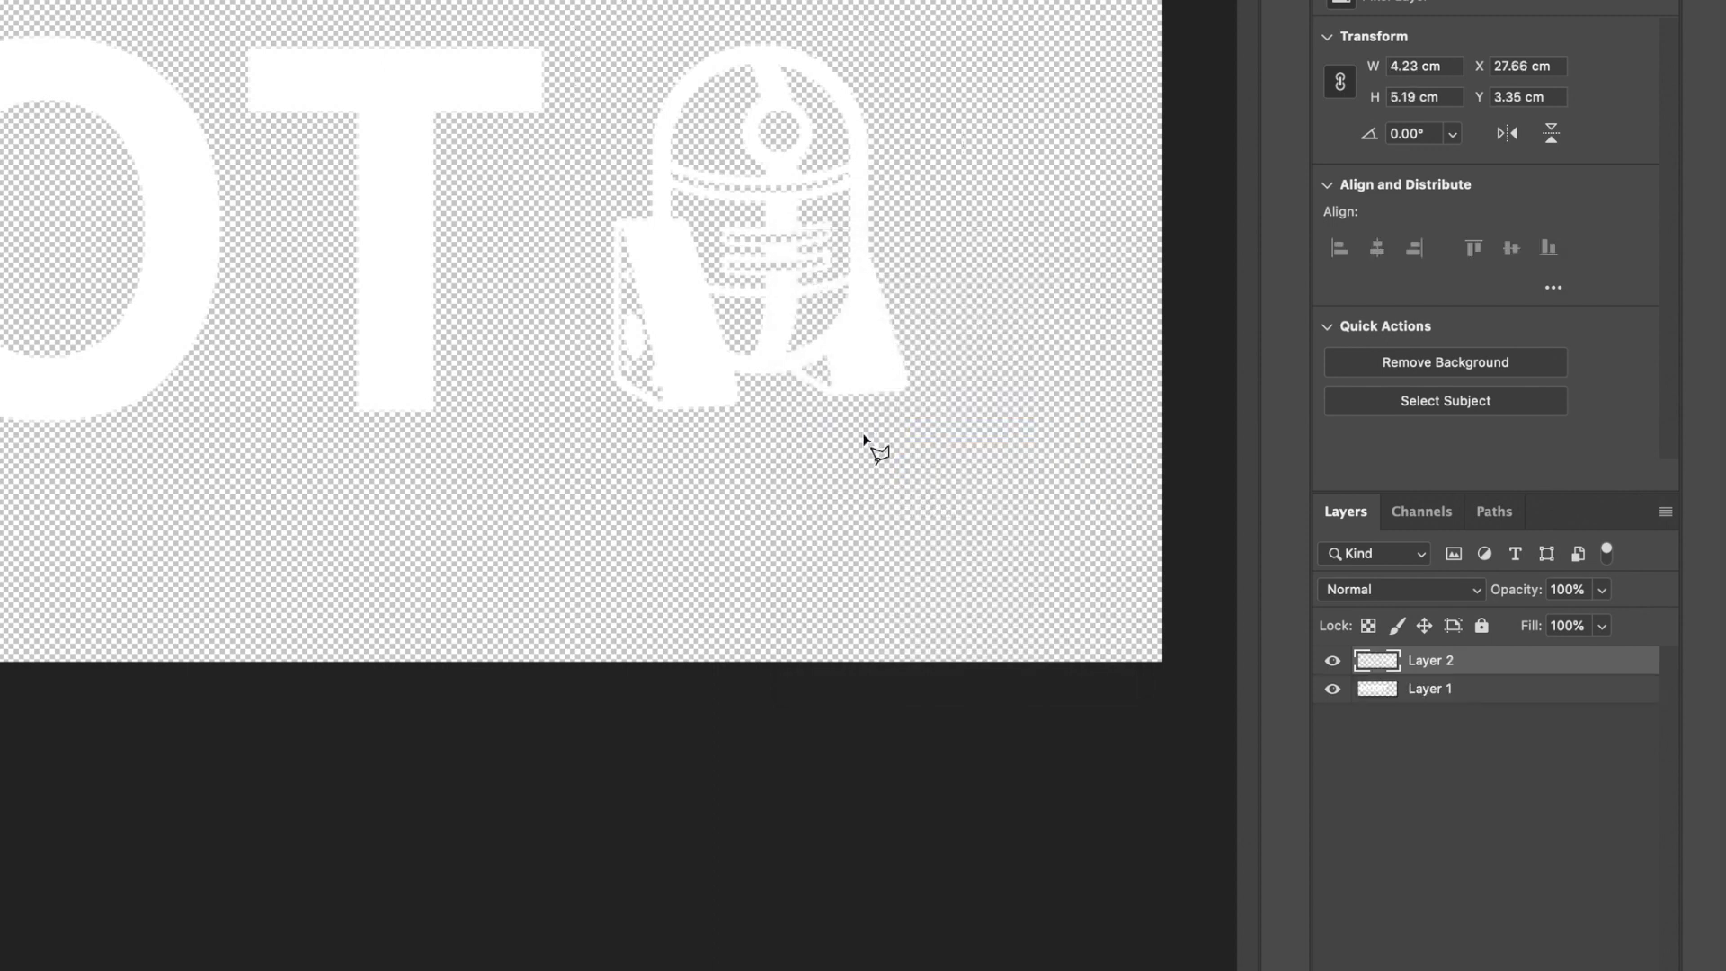
{"action": "left_click", "coordinate": [1333, 663]}
{"action": "left_click", "coordinate": [1332, 662]}
- Rename Layer 1 to Base and Layer 2 to Robot, then duplicate Robot with Cmd+J
{"action": "double_click", "coordinate": [1431, 691]}
{"action": "type", "text": "Base"}
{"action": "key", "text": "Return"}
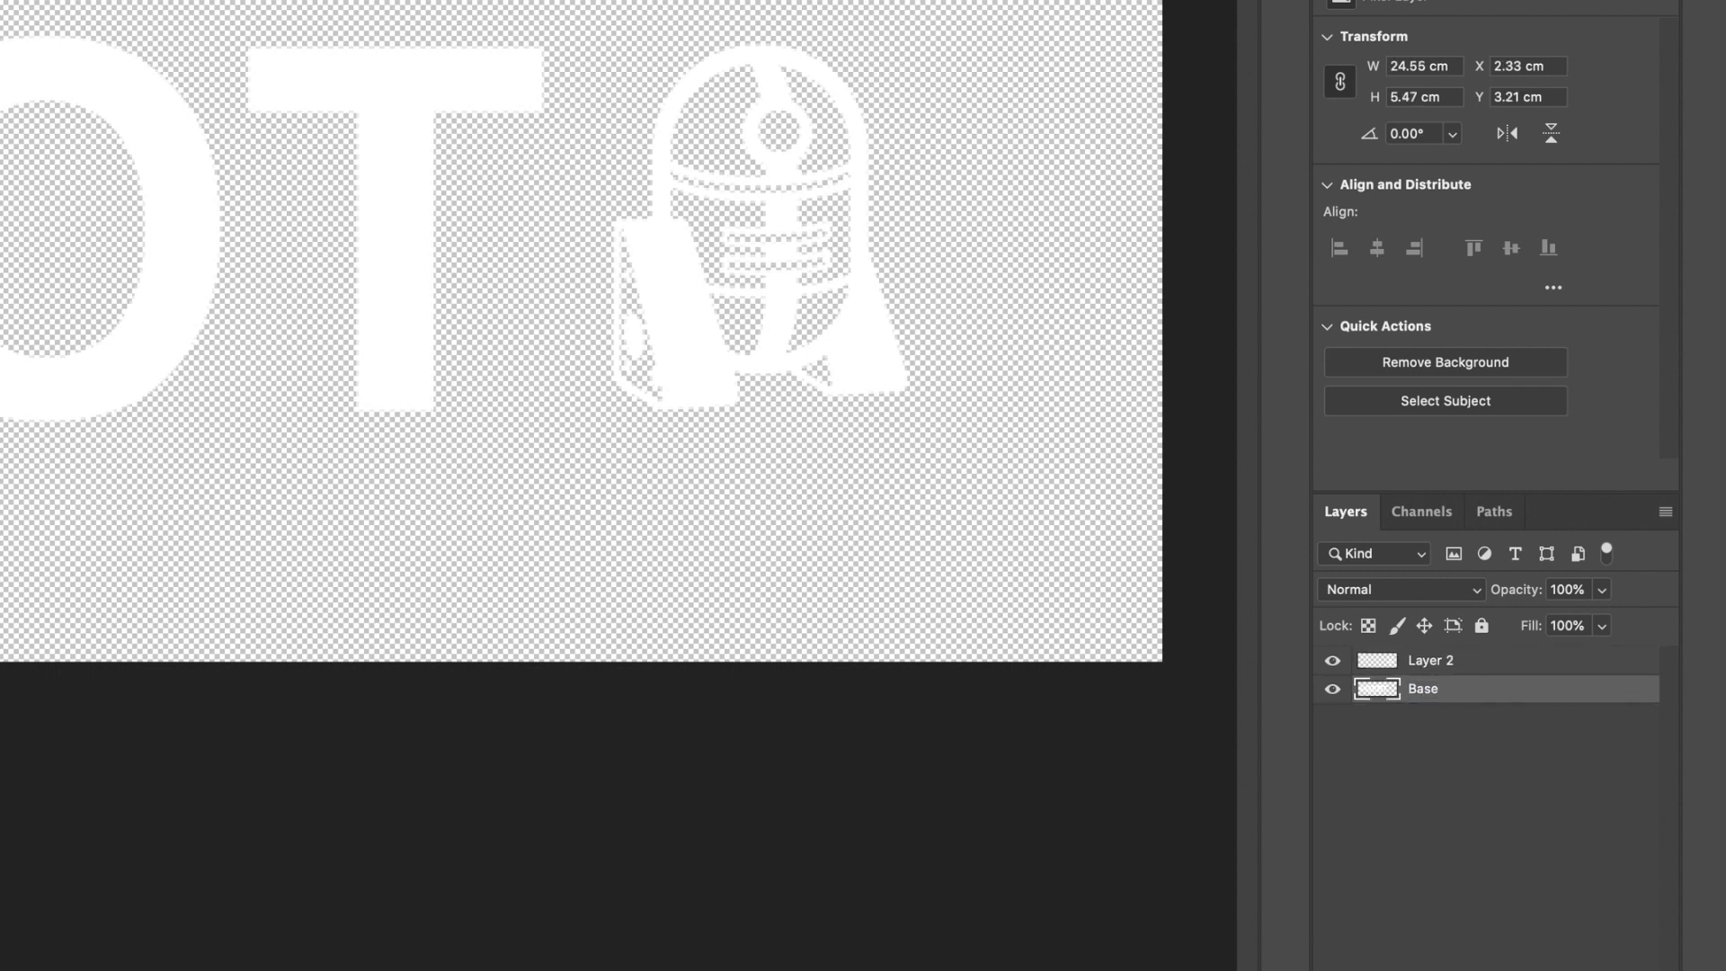
{"action": "double_click", "coordinate": [1447, 665]}
{"action": "type", "text": "Robo"}
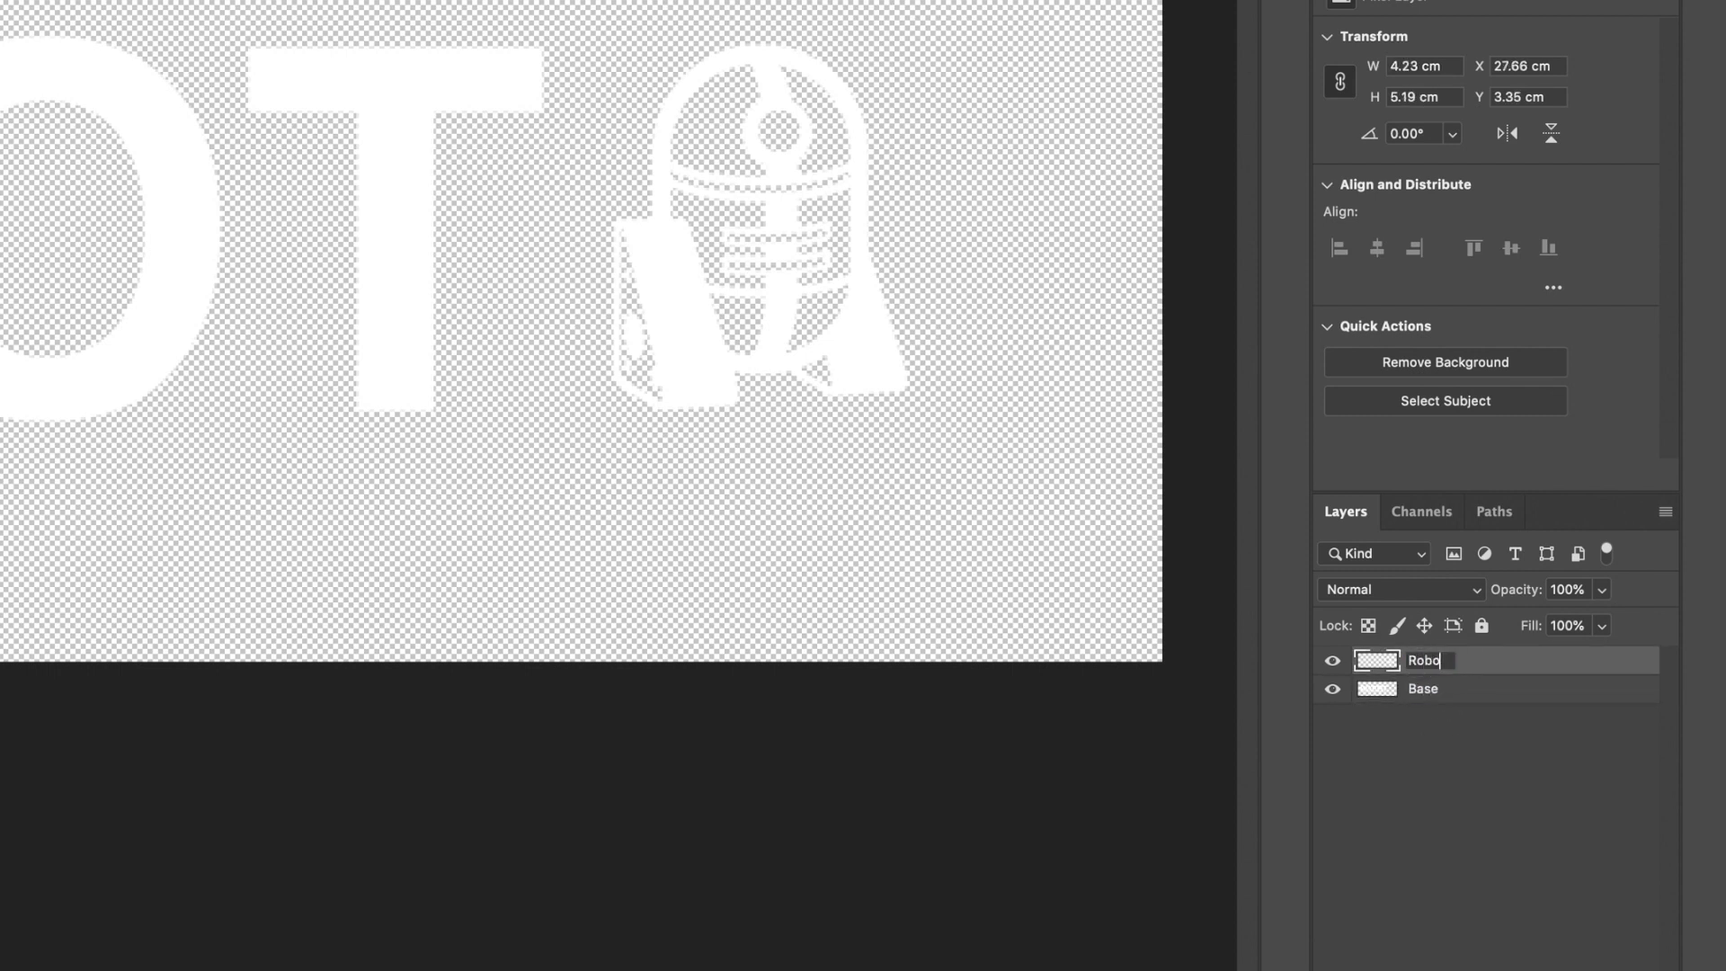
{"action": "type", "text": "t"}
{"action": "key", "text": "Return"}
{"action": "key", "text": "ctrl+j"}
{"action": "key", "text": "ctrl+j"}
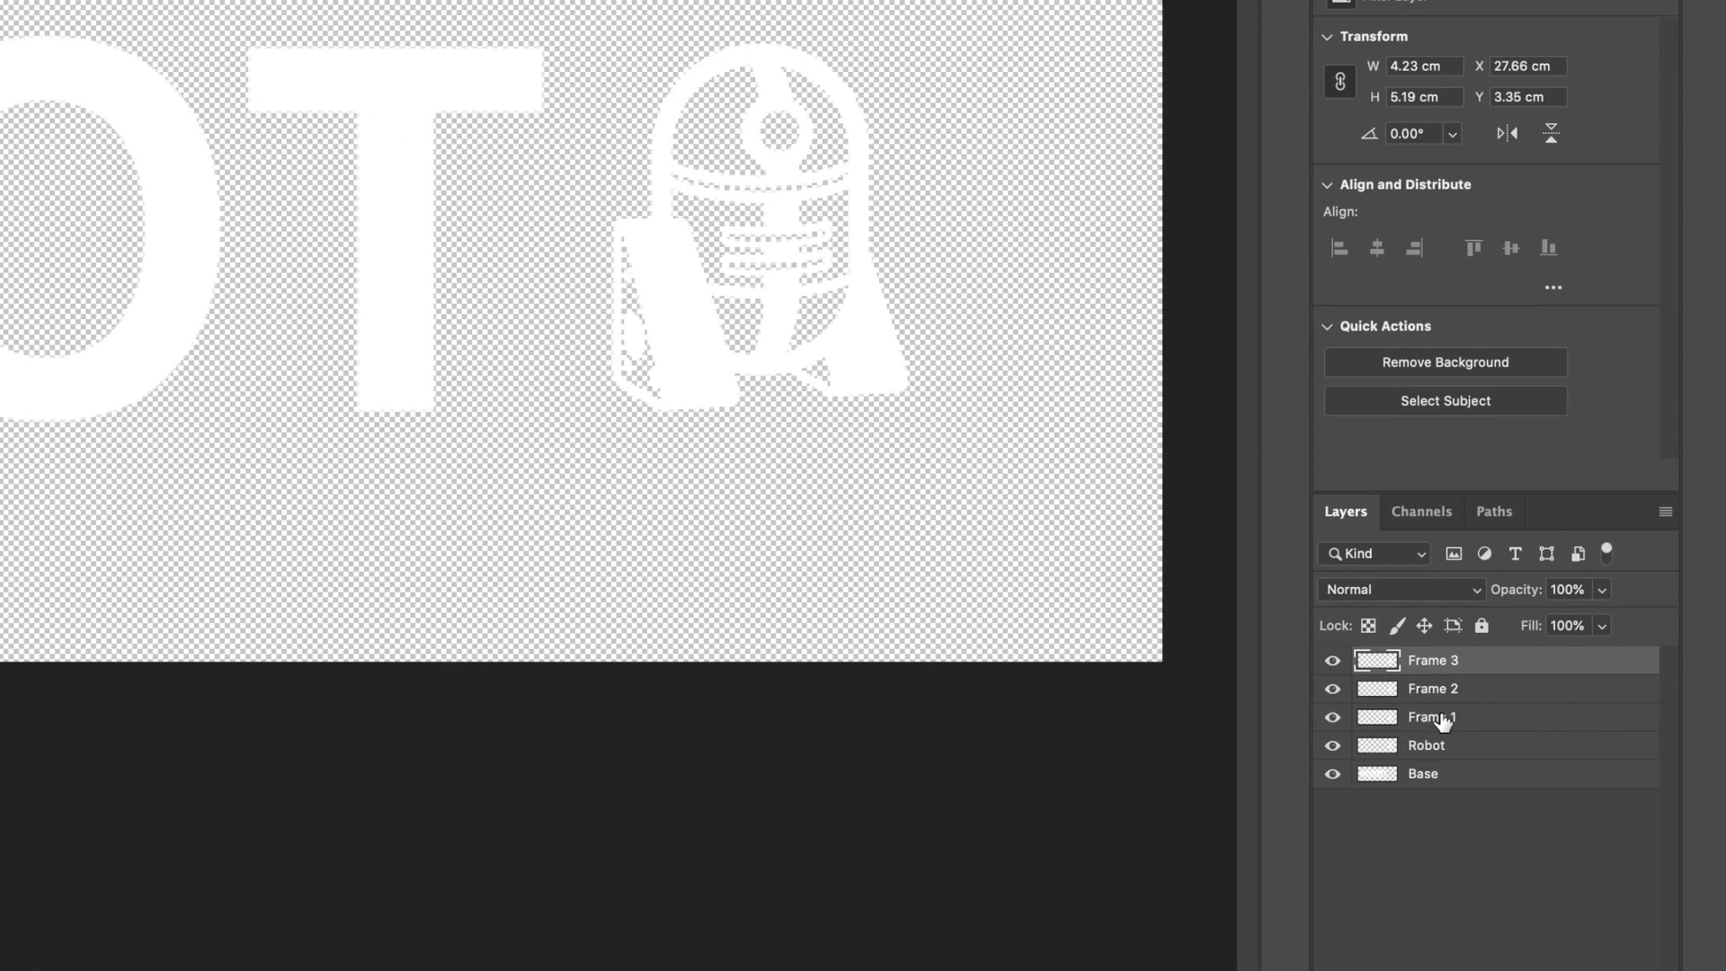
- Nudge Frame 1 one step down-right, Frame 2 a Shift-step, and Frame 3 furthest down-right
{"action": "left_click", "coordinate": [1442, 720]}
{"action": "key", "text": "Down"}
{"action": "key", "text": "Down"}
{"action": "key", "text": "Down"}
{"action": "key", "text": "Down"}
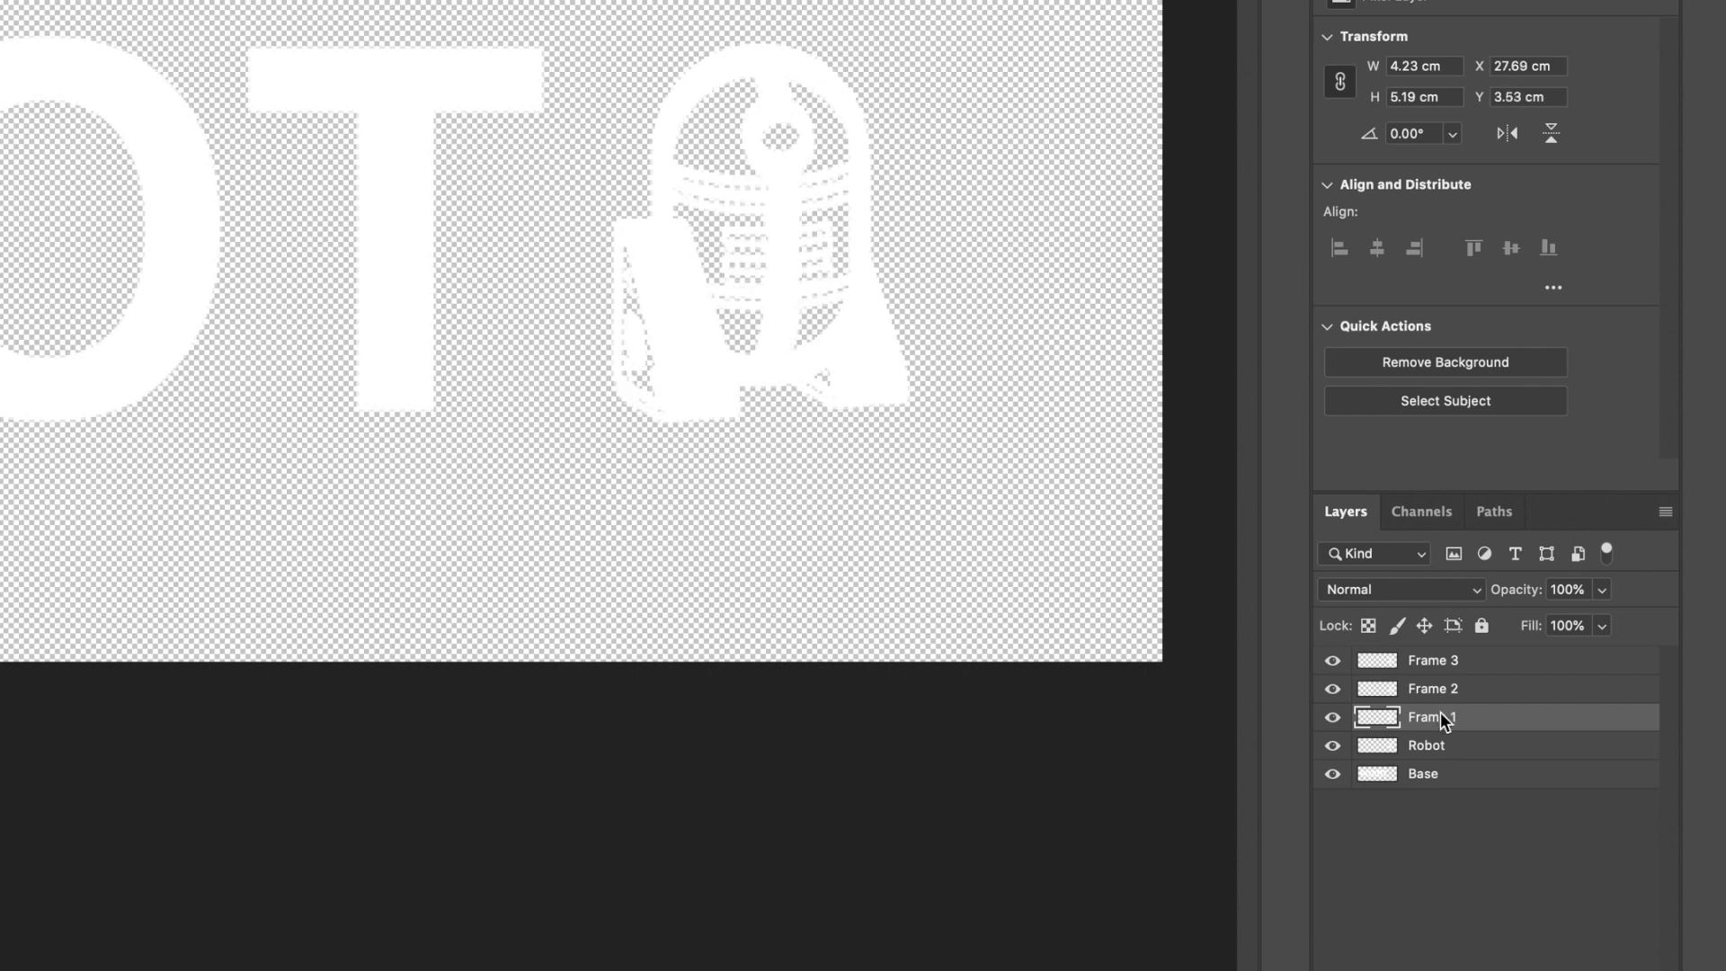
{"action": "key", "text": "Right"}
{"action": "key", "text": "Right"}
{"action": "key", "text": "Right"}
{"action": "key", "text": "Right"}
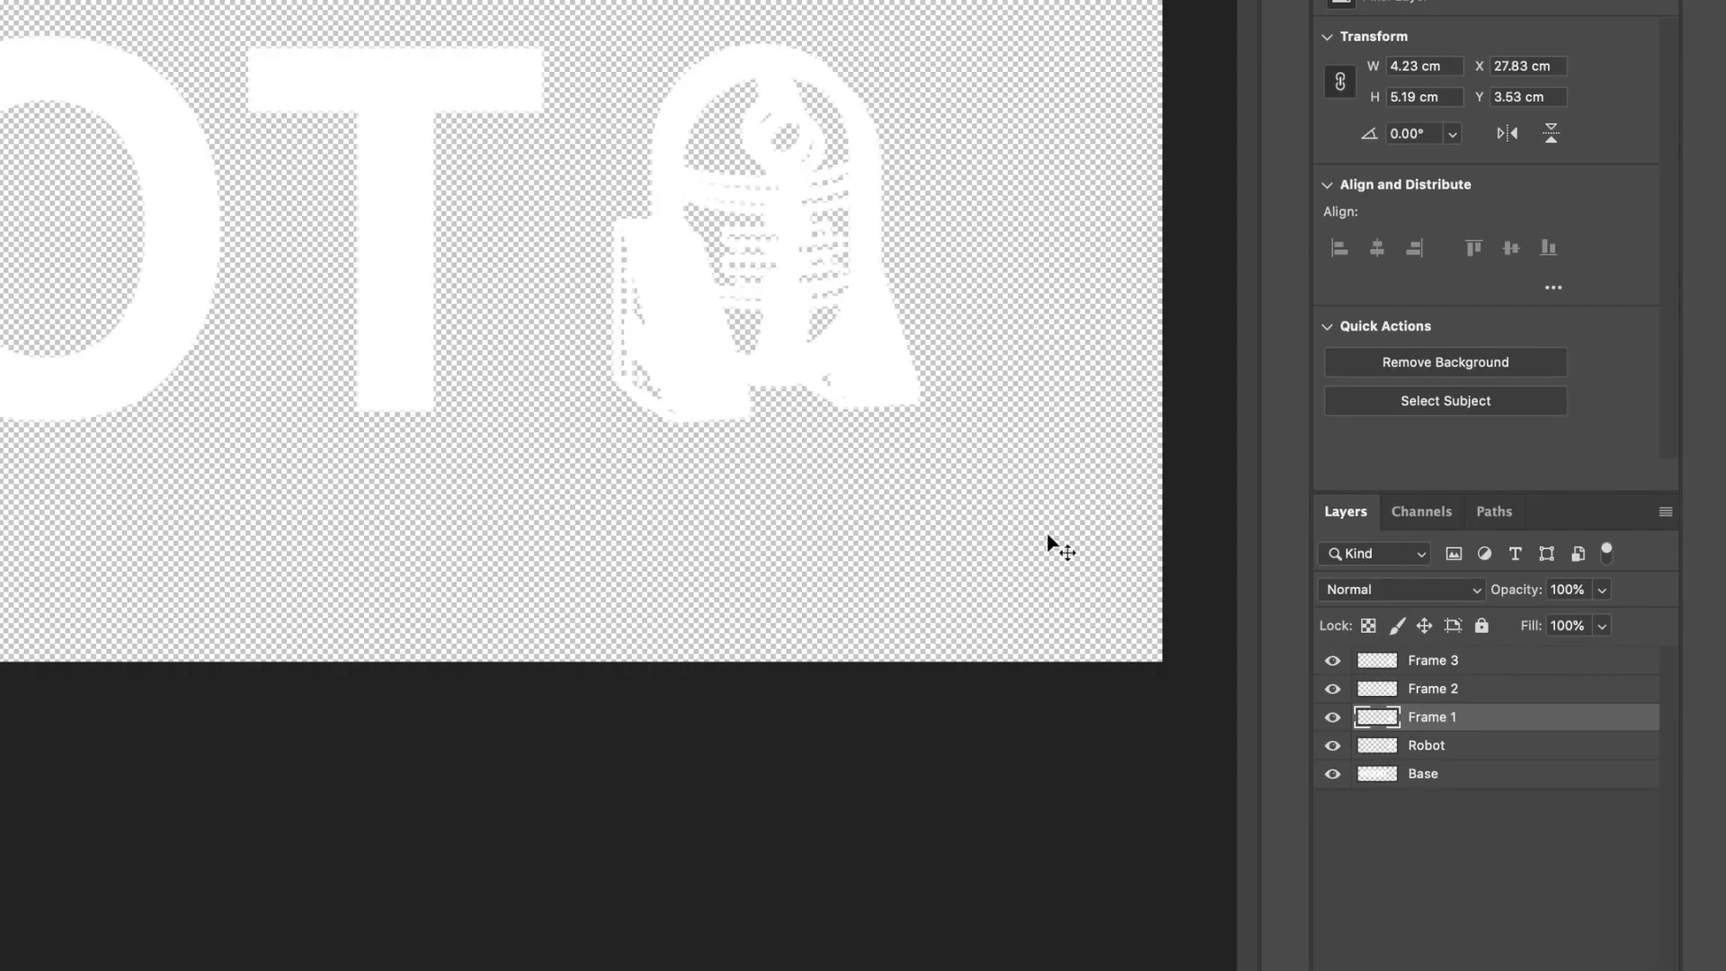
{"action": "left_click", "coordinate": [1453, 690]}
{"action": "key", "text": "shift+Down"}
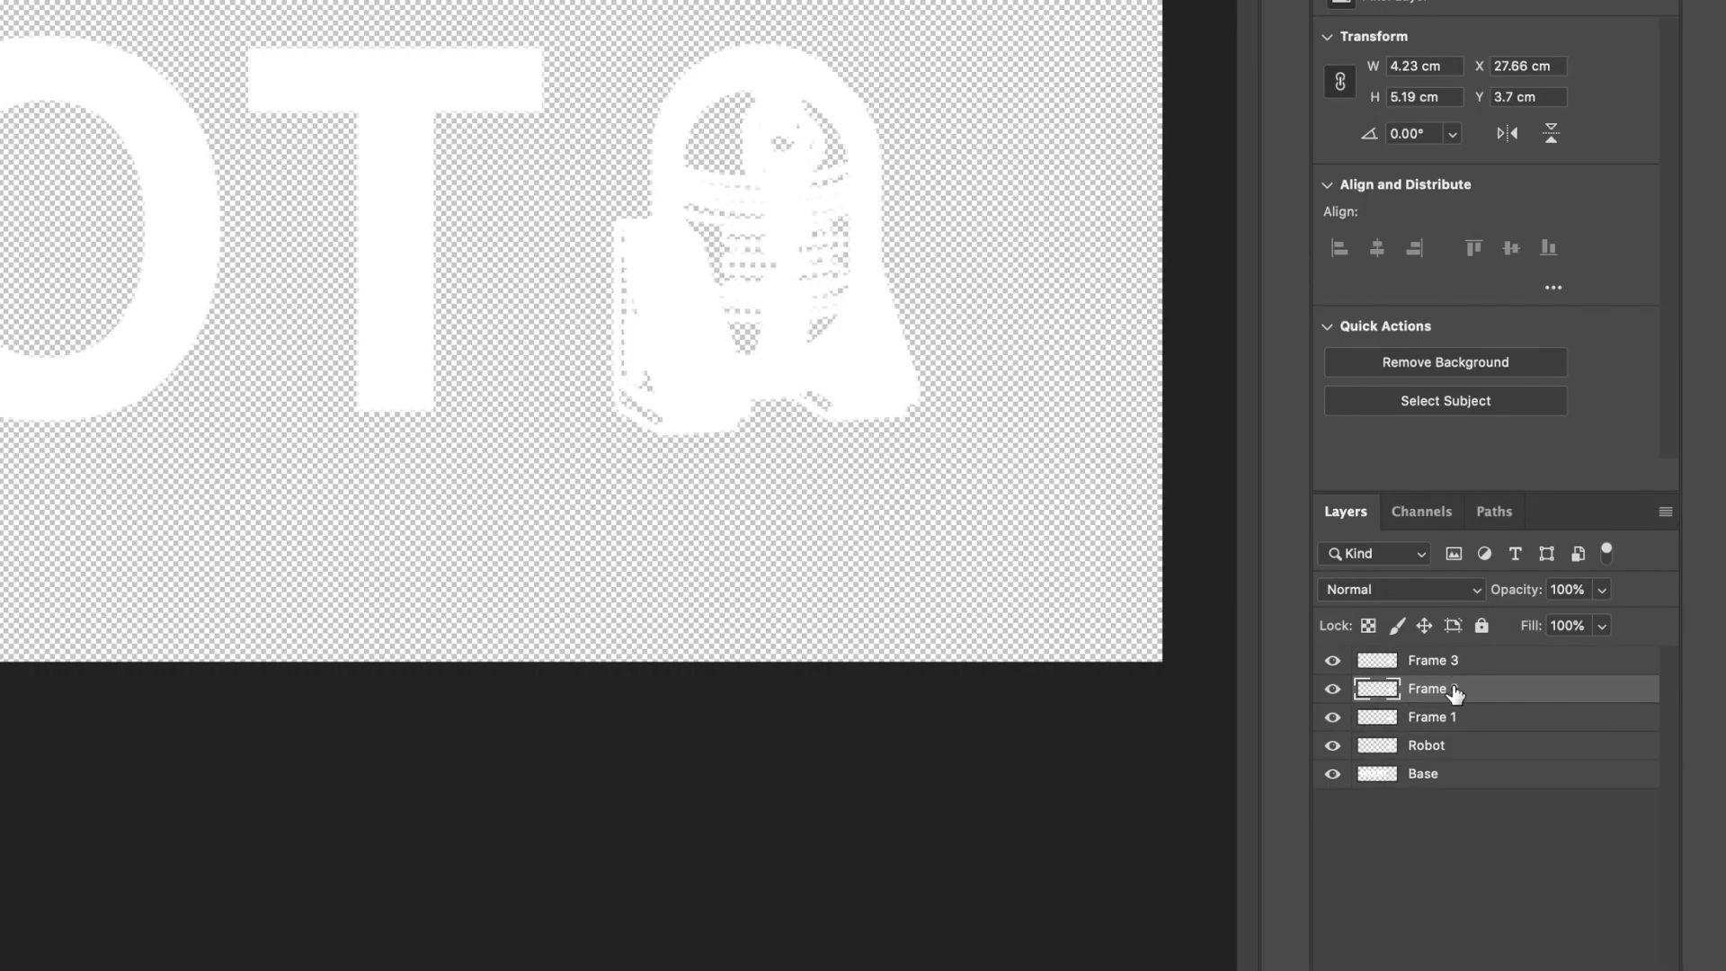
{"action": "key", "text": "shift+Right"}
{"action": "left_click", "coordinate": [1456, 662]}
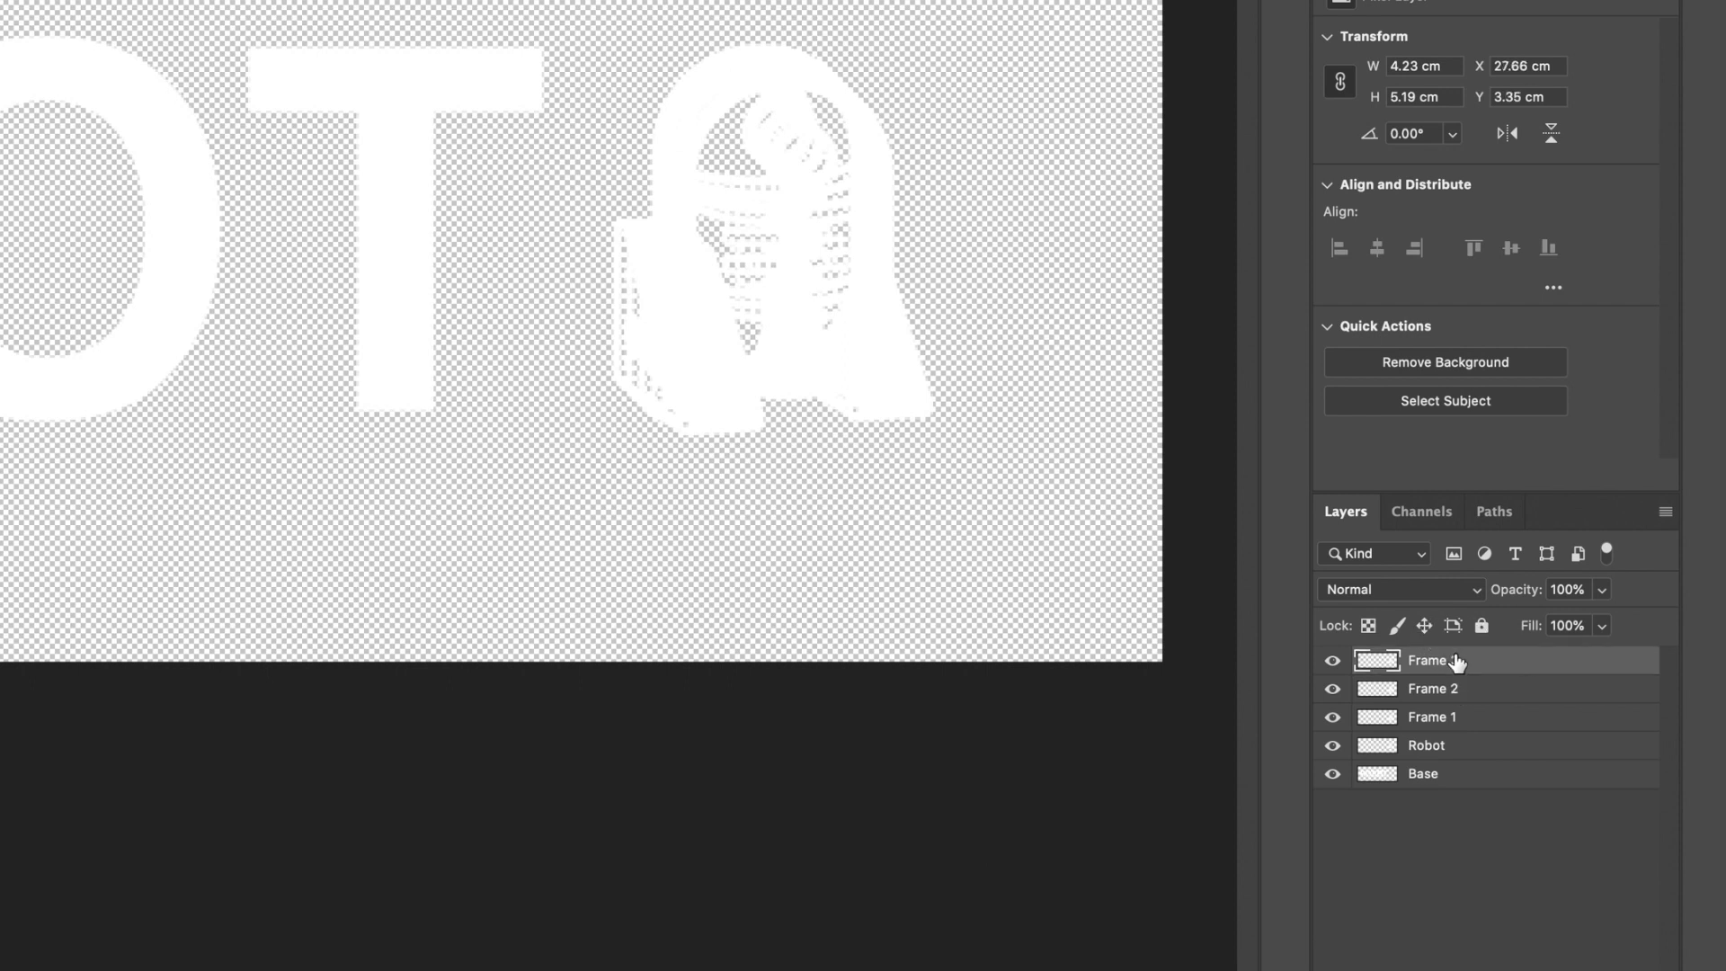
{"action": "key", "text": "shift+Down"}
{"action": "key", "text": "Down"}
{"action": "key", "text": "Down"}
{"action": "key", "text": "Down"}
{"action": "key", "text": "Down"}
{"action": "key", "text": "Down"}
{"action": "key", "text": "shift+Right"}
{"action": "key", "text": "Right"}
{"action": "key", "text": "Right"}
{"action": "key", "text": "Right"}
{"action": "key", "text": "Right"}
{"action": "key", "text": "Right"}
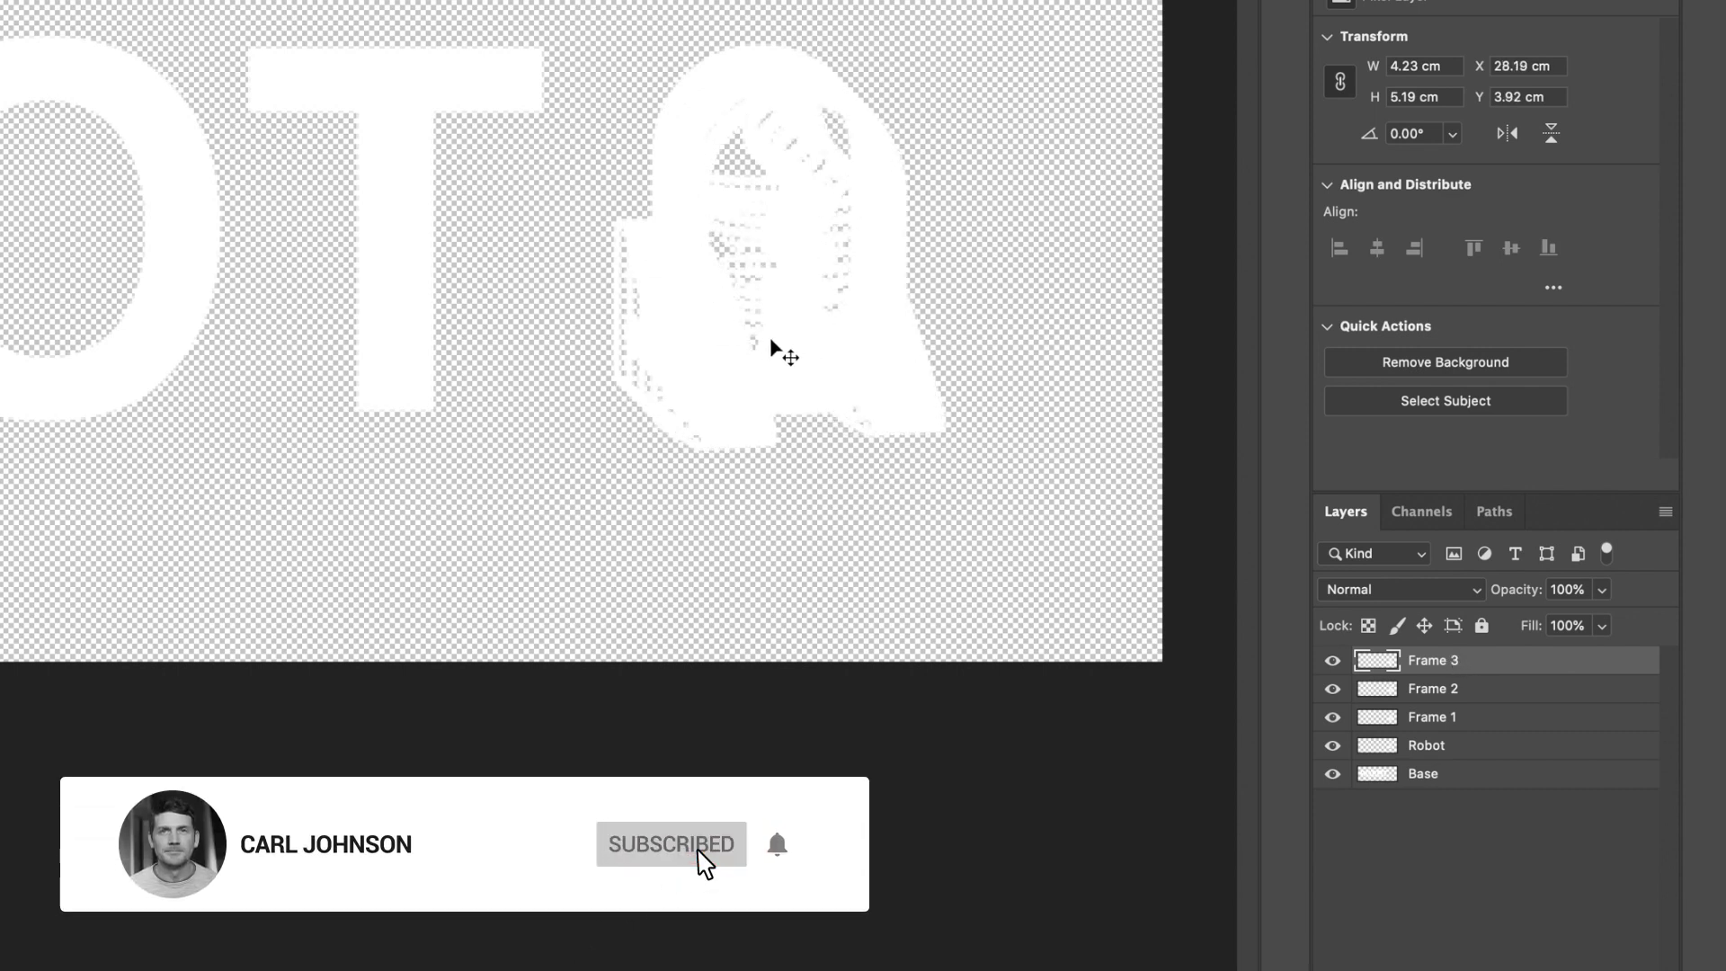
- Hide the Frame 3, Frame 2 and Frame 1 layers
{"action": "left_click", "coordinate": [1333, 660]}
{"action": "left_click", "coordinate": [1332, 689]}
{"action": "left_click", "coordinate": [1333, 716]}
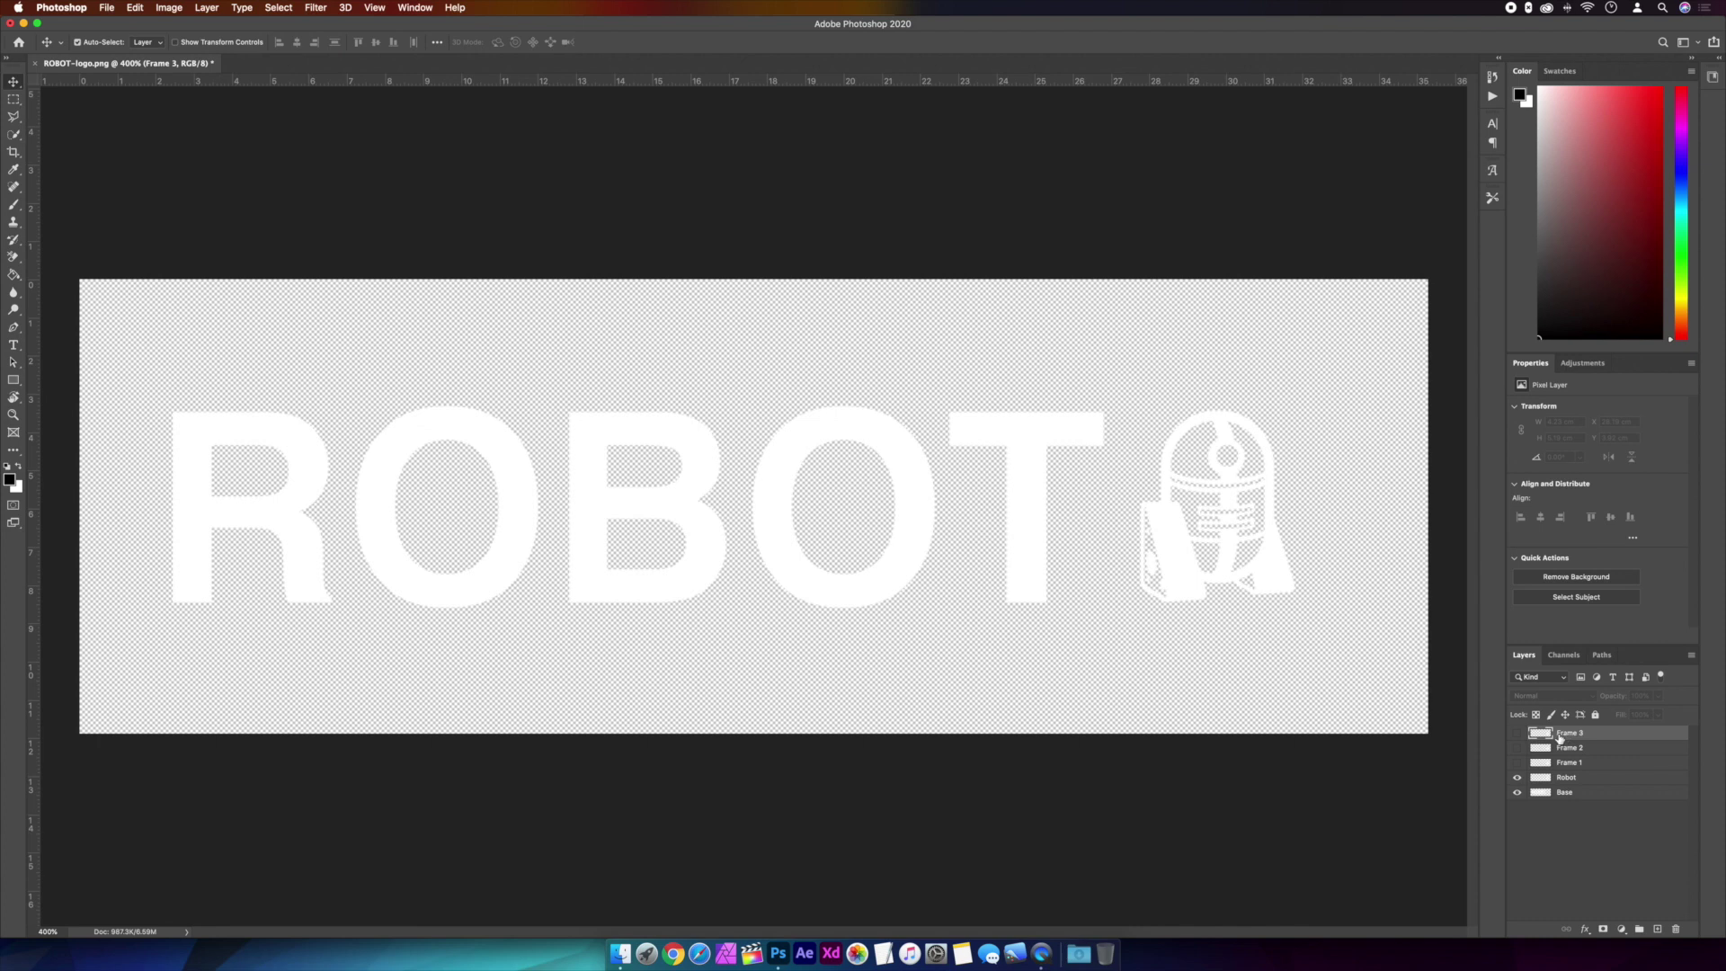
- Show the Timeline panel from the Window menu and create a frame animation
{"action": "left_click", "coordinate": [410, 8]}
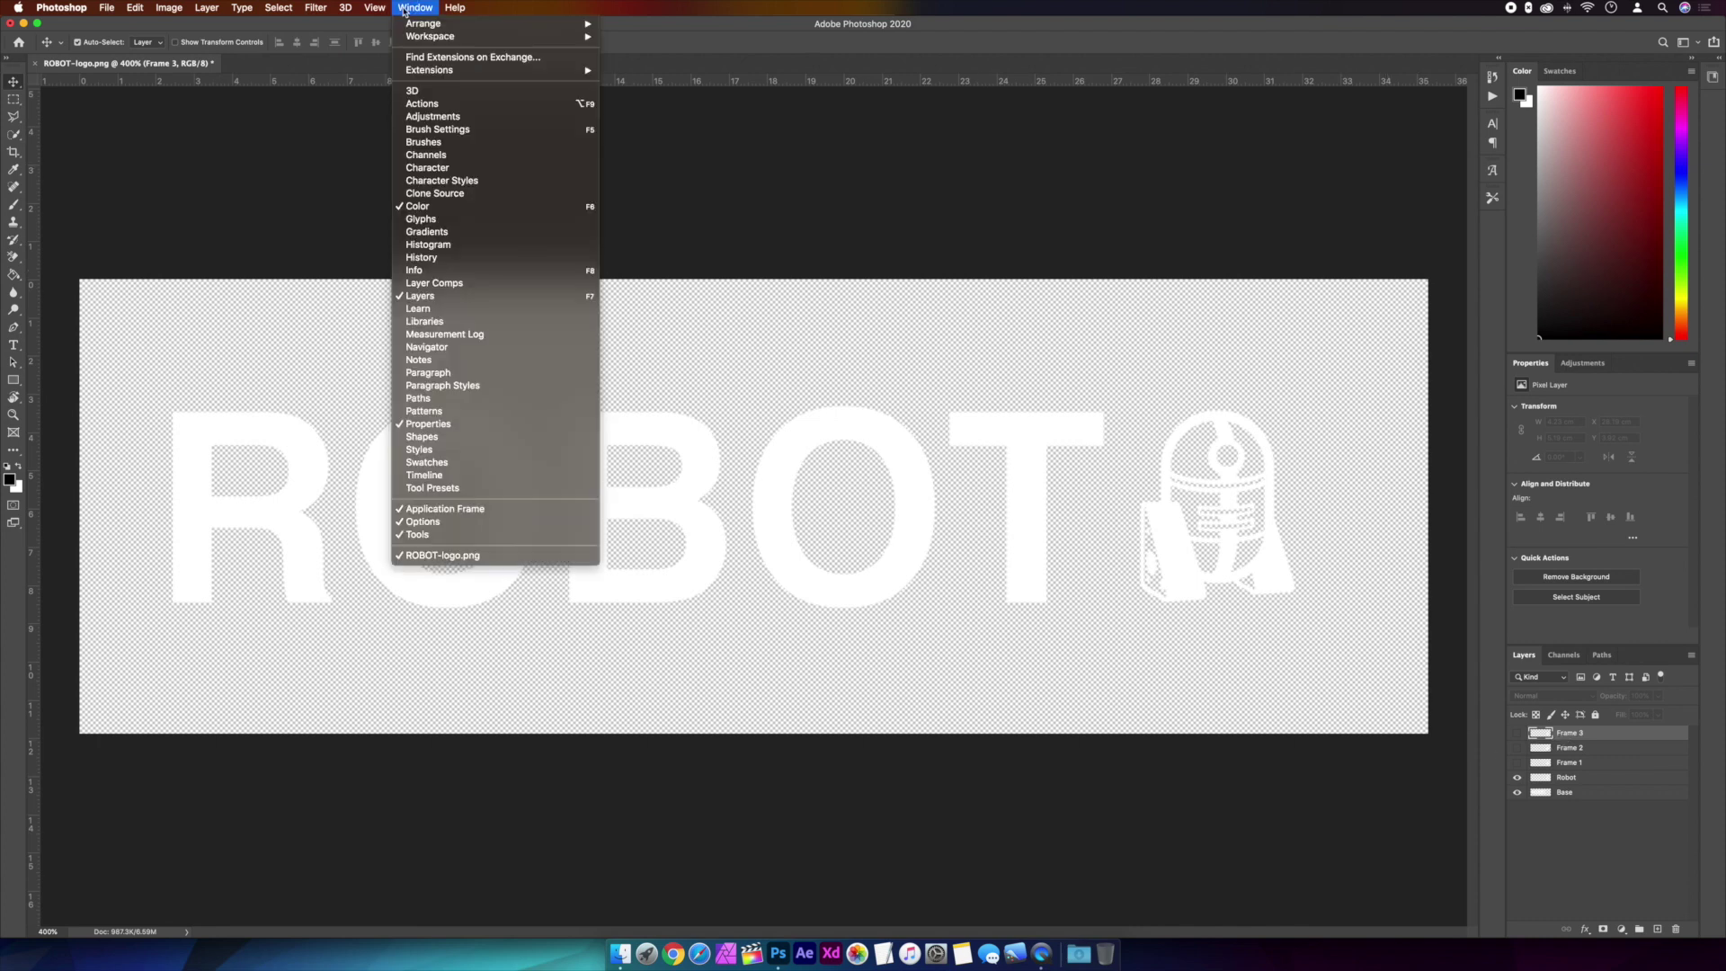
{"action": "left_click", "coordinate": [479, 475]}
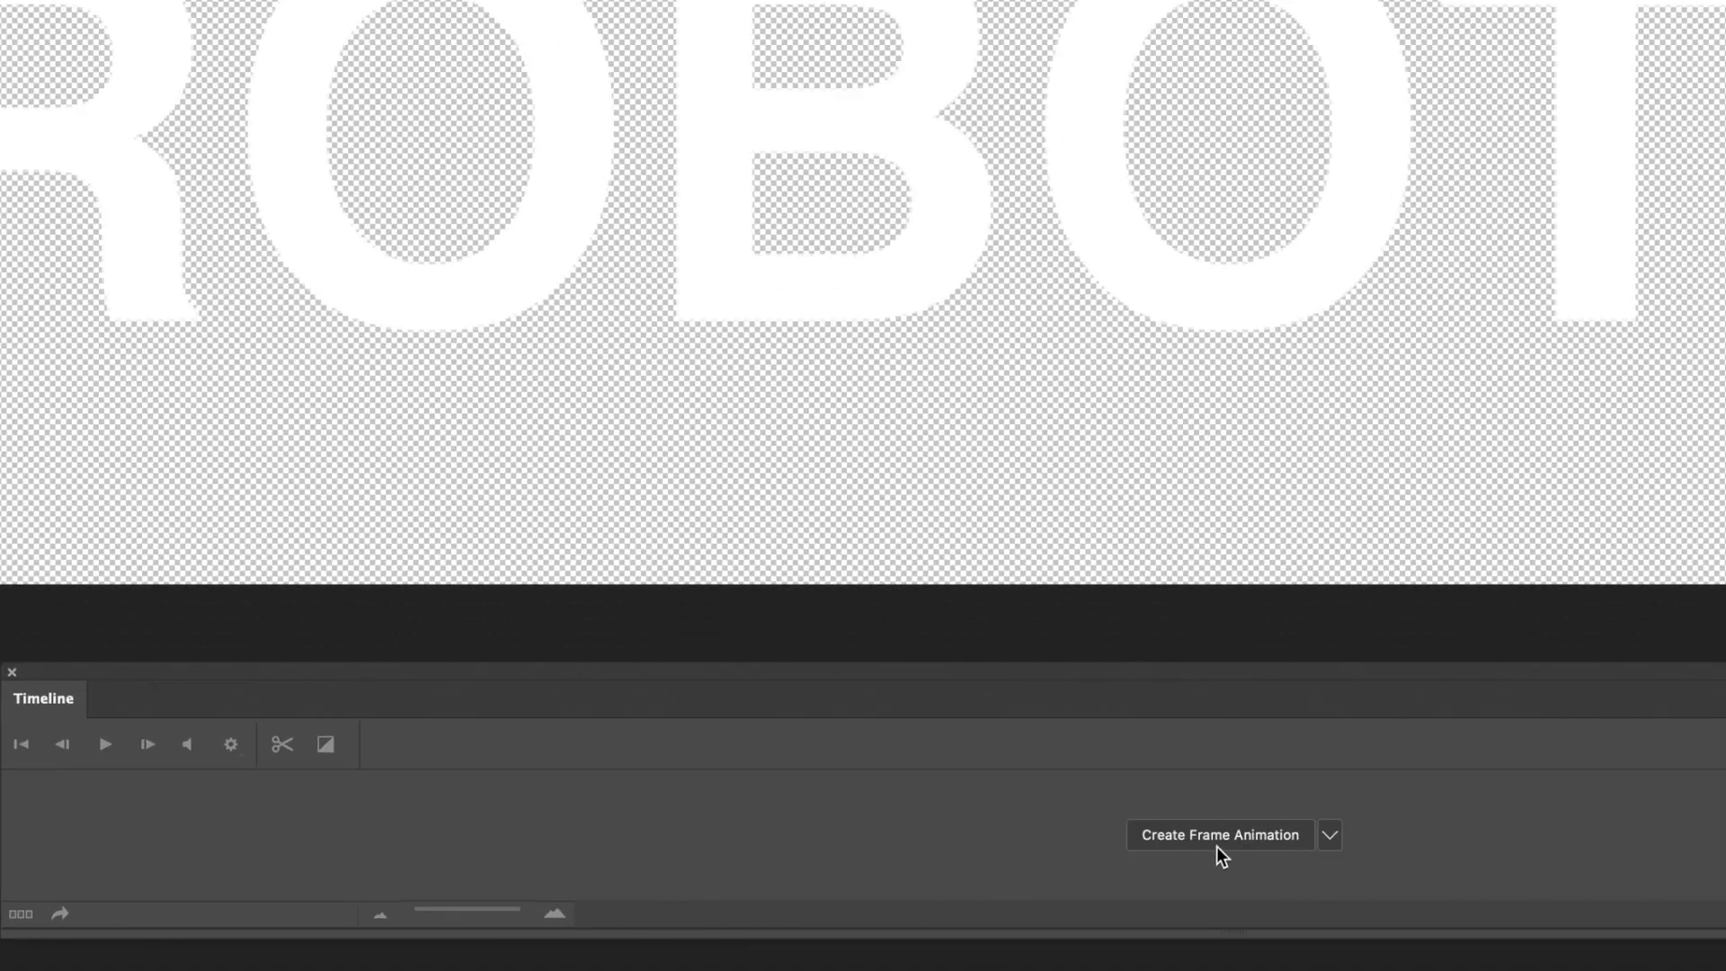
{"action": "left_click", "coordinate": [840, 850]}
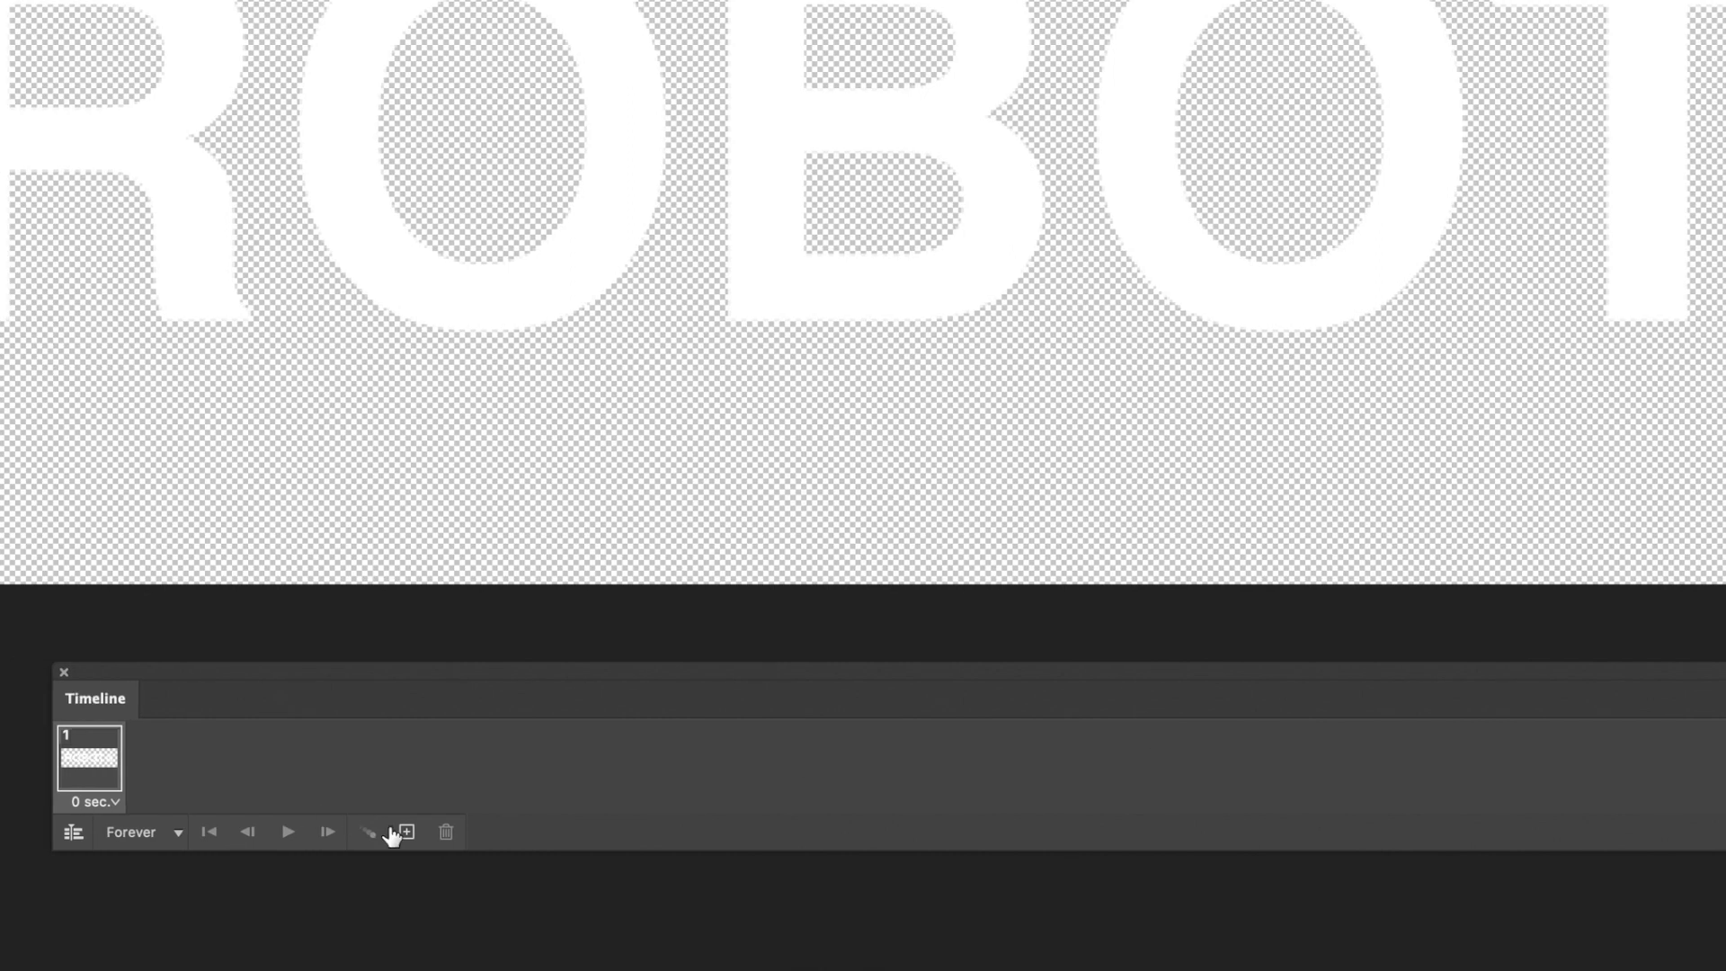
- Add frames 2, 3 and 4, showing the Frame 1, Frame 2 and Frame 3 robot poses respectively
{"action": "left_click", "coordinate": [396, 832]}
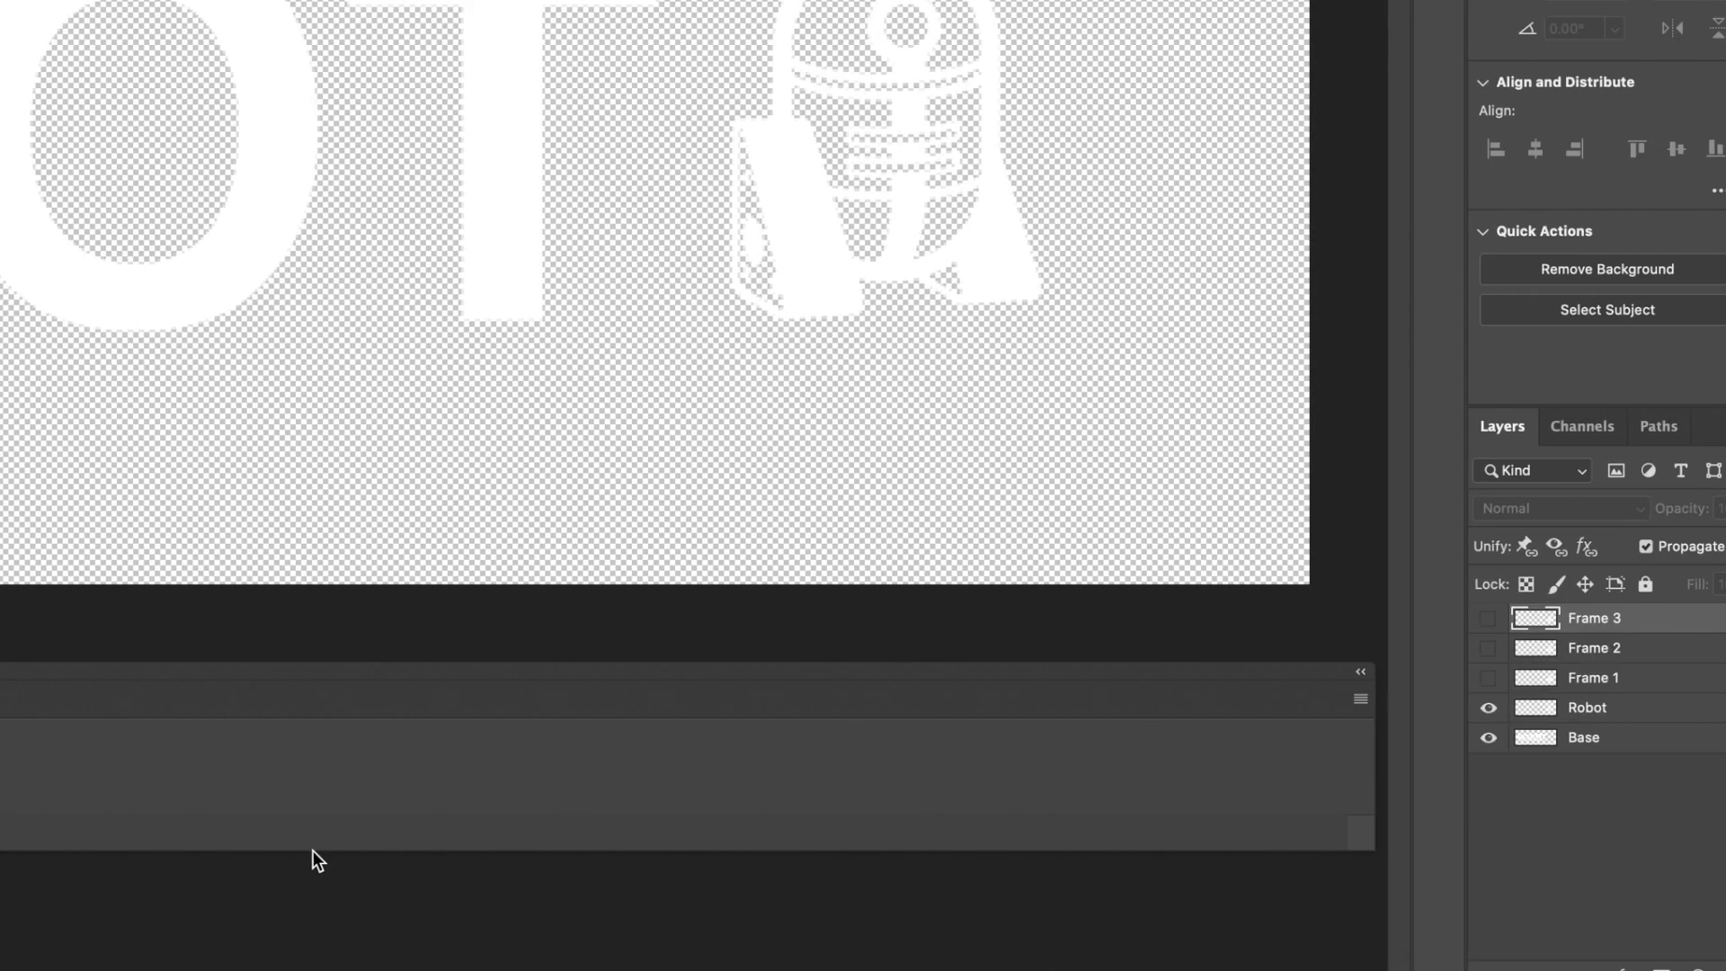
{"action": "left_click", "coordinate": [1315, 678]}
{"action": "left_click", "coordinate": [1316, 707]}
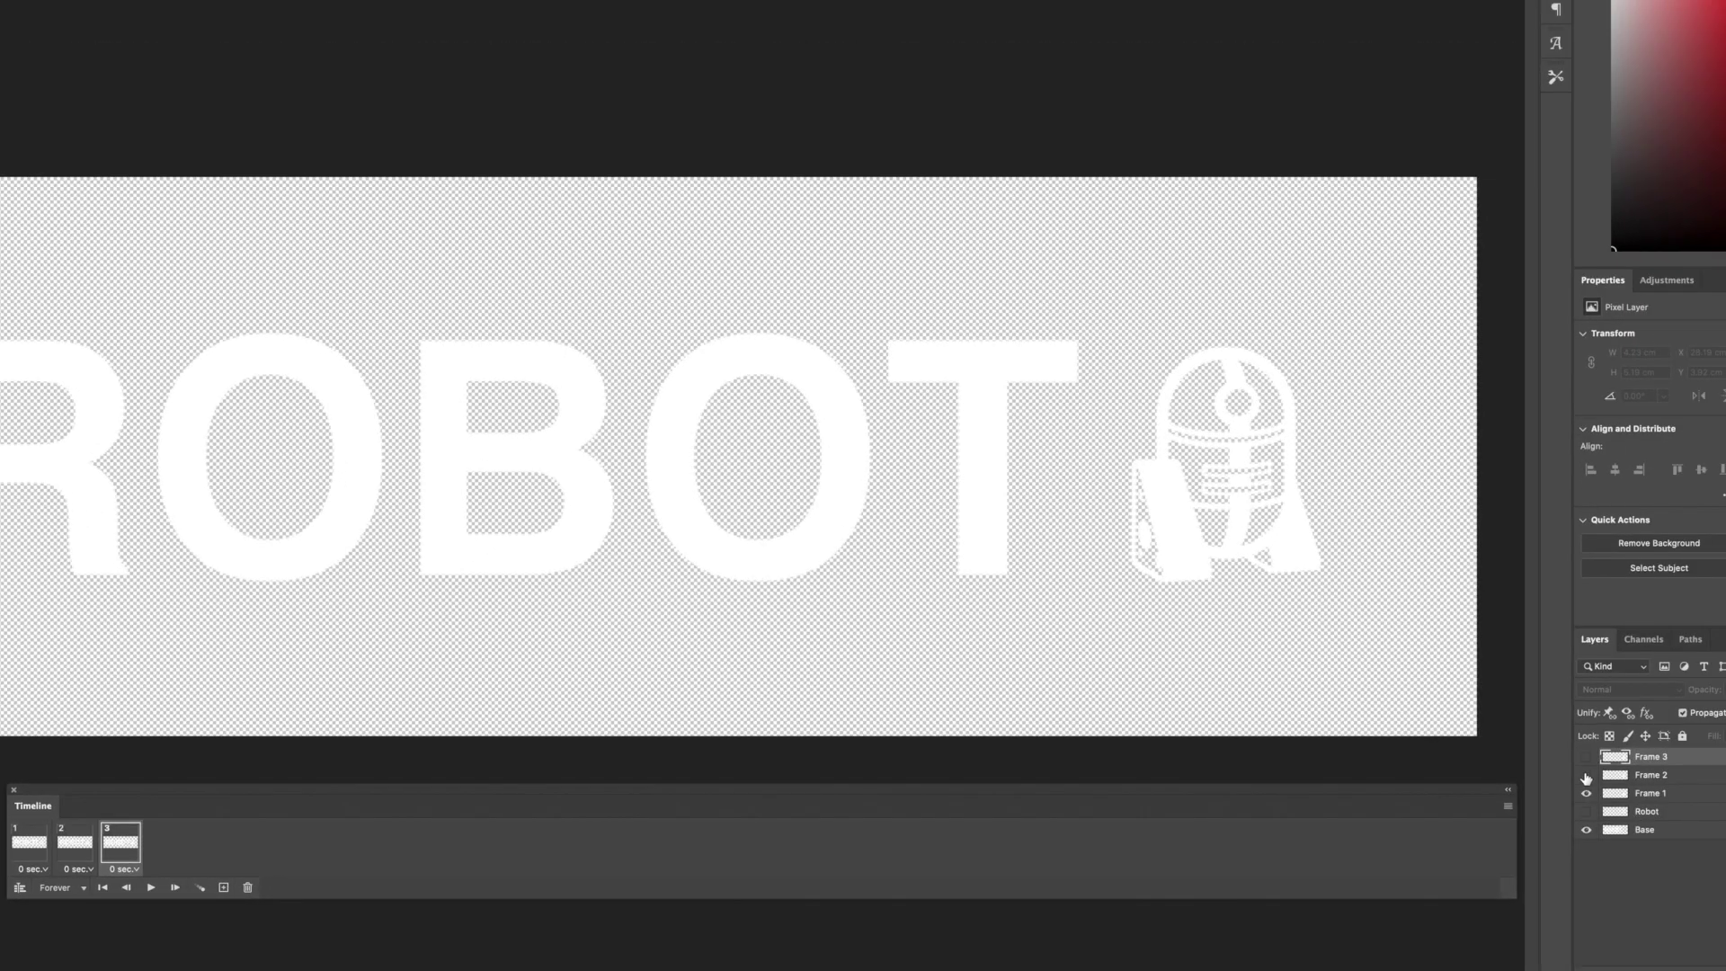
{"action": "left_click", "coordinate": [1586, 775]}
{"action": "left_click", "coordinate": [1586, 793]}
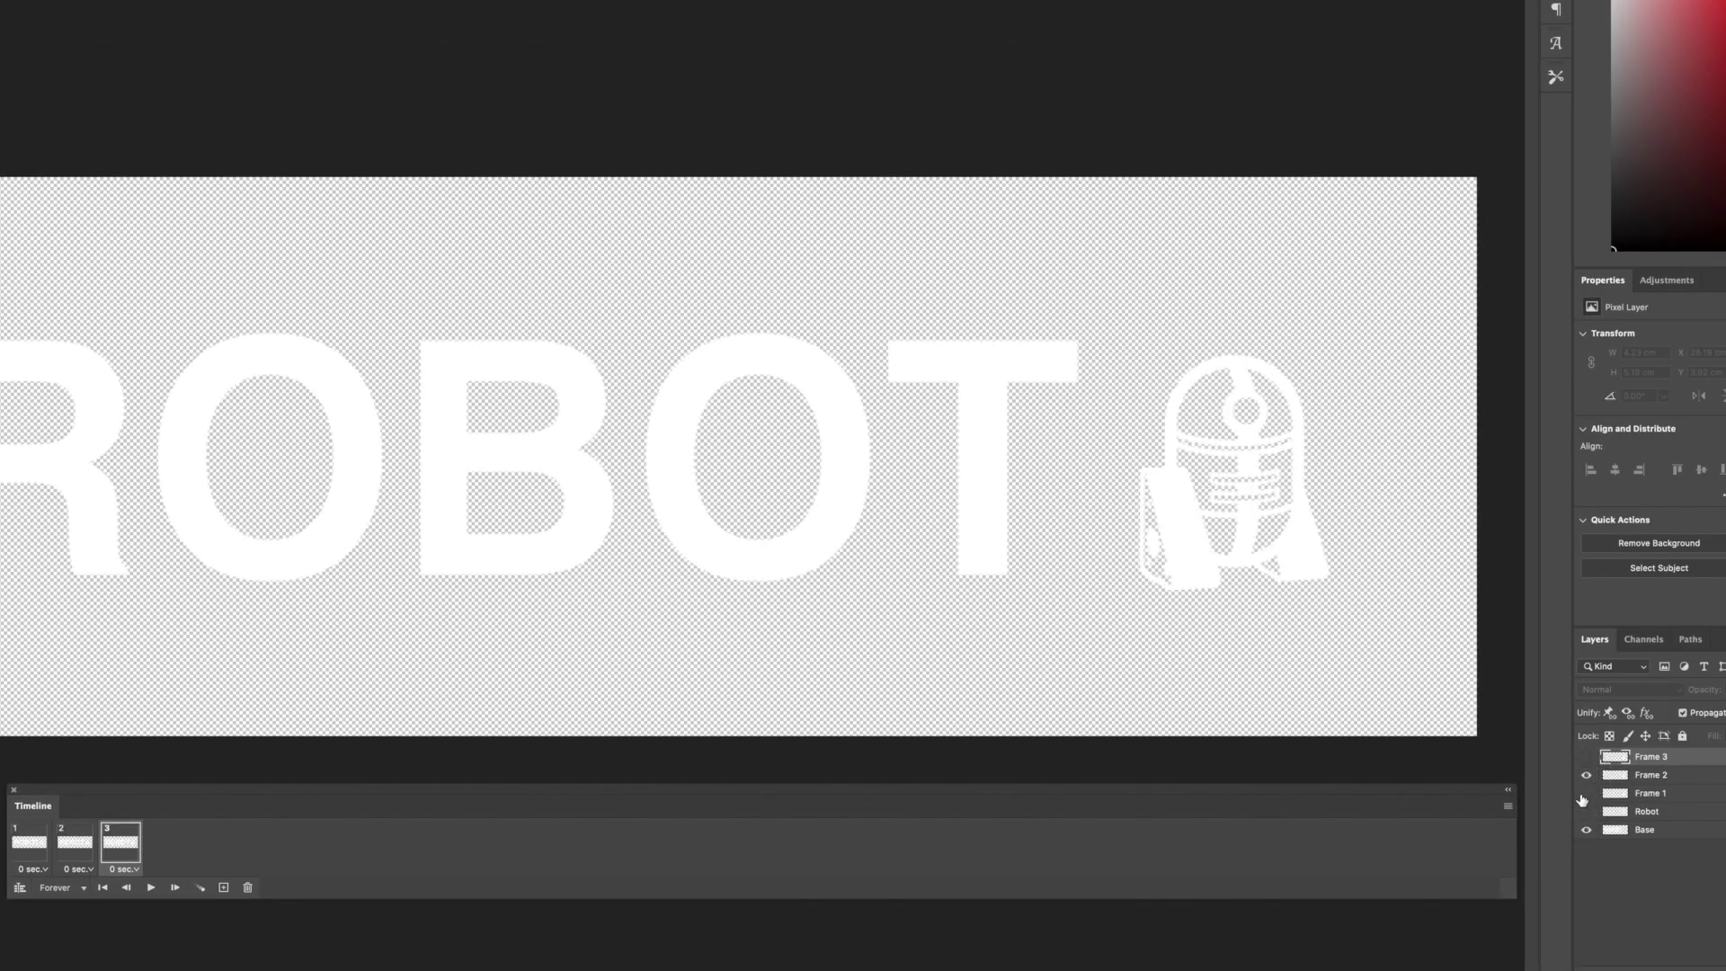
{"action": "left_click", "coordinate": [222, 890]}
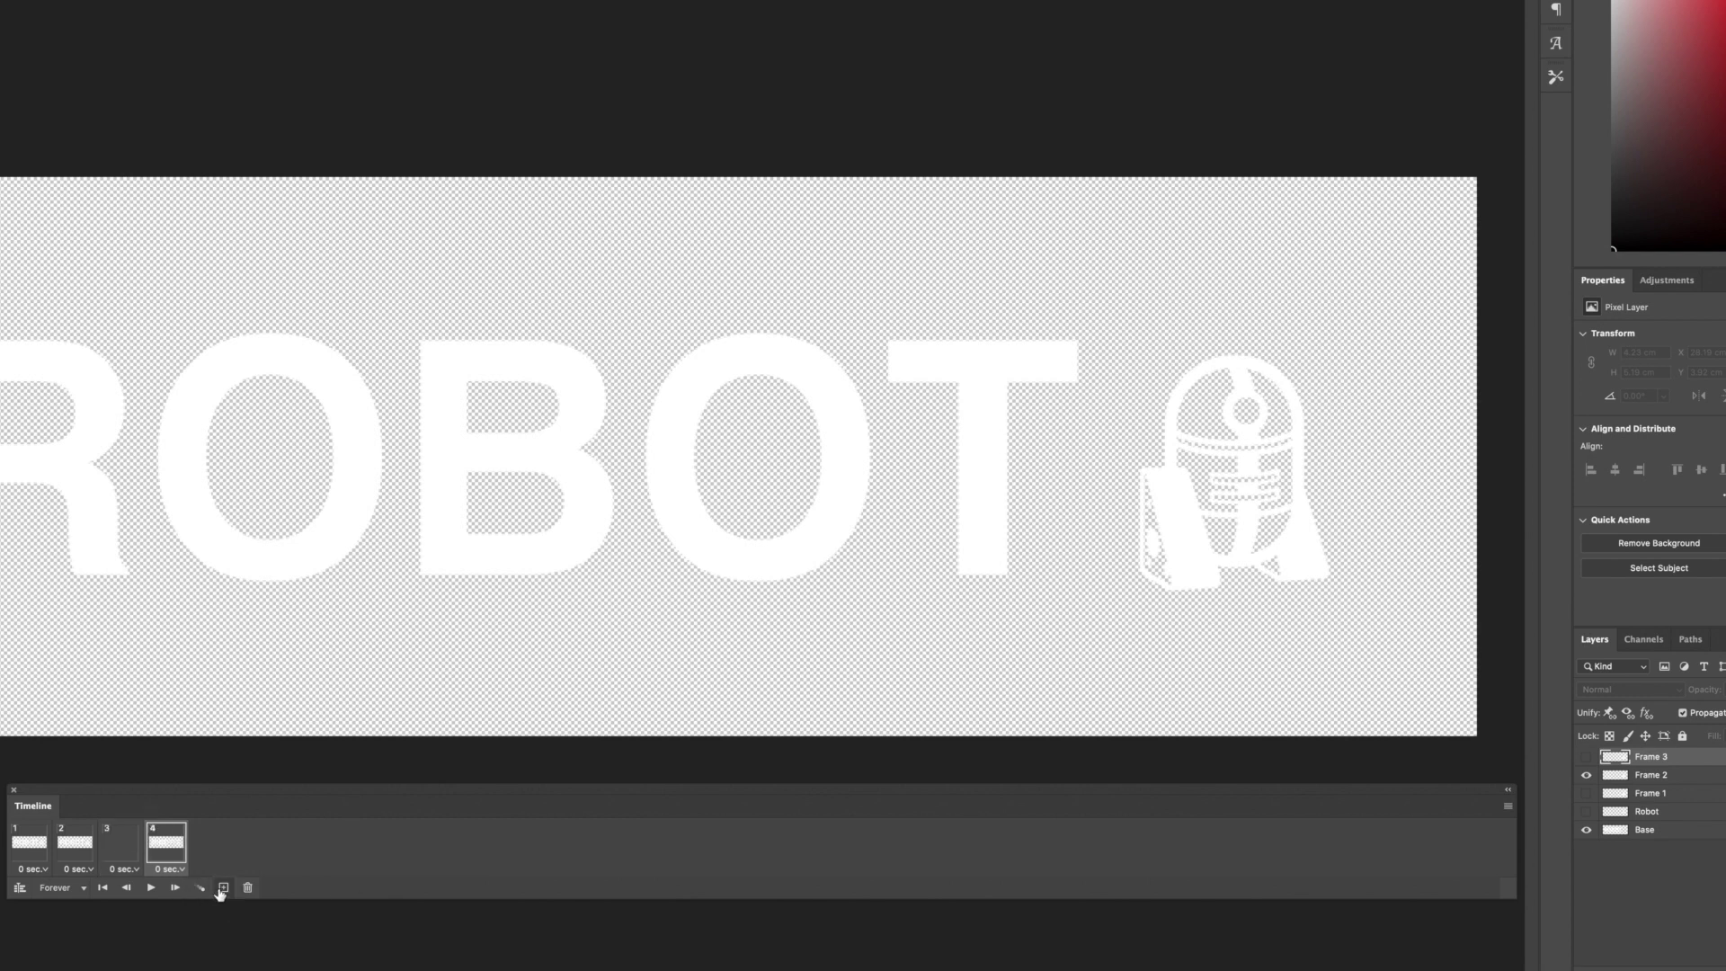
{"action": "left_click", "coordinate": [1585, 757]}
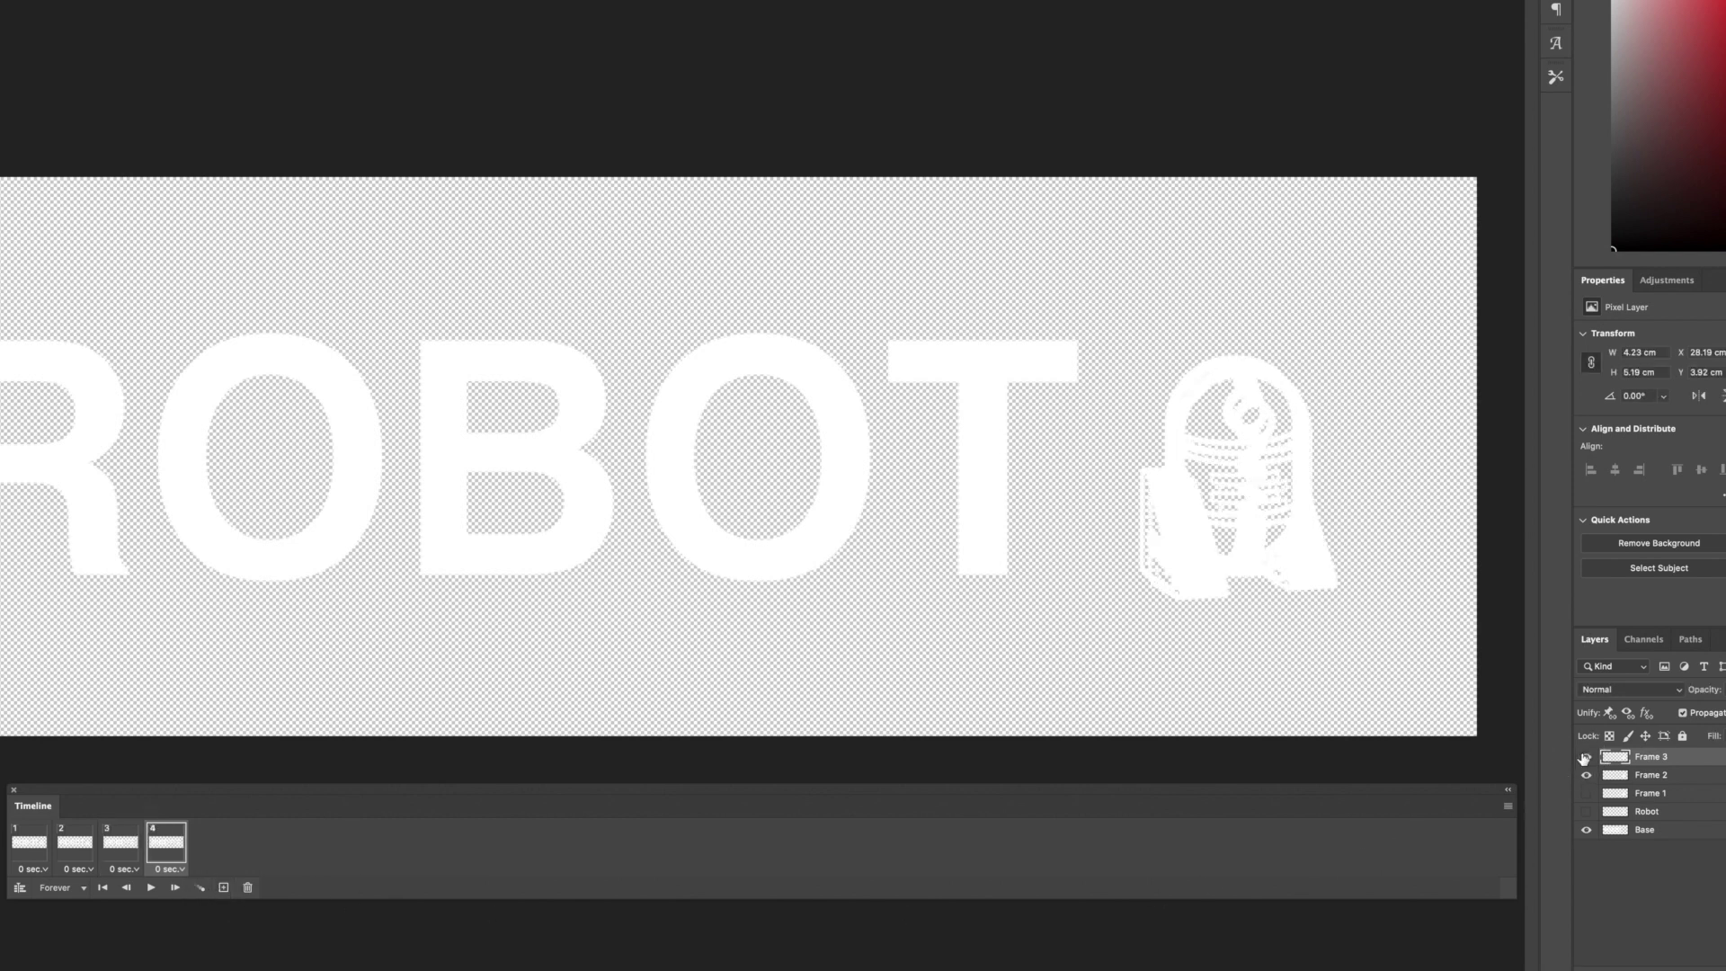
{"action": "left_click", "coordinate": [1586, 775]}
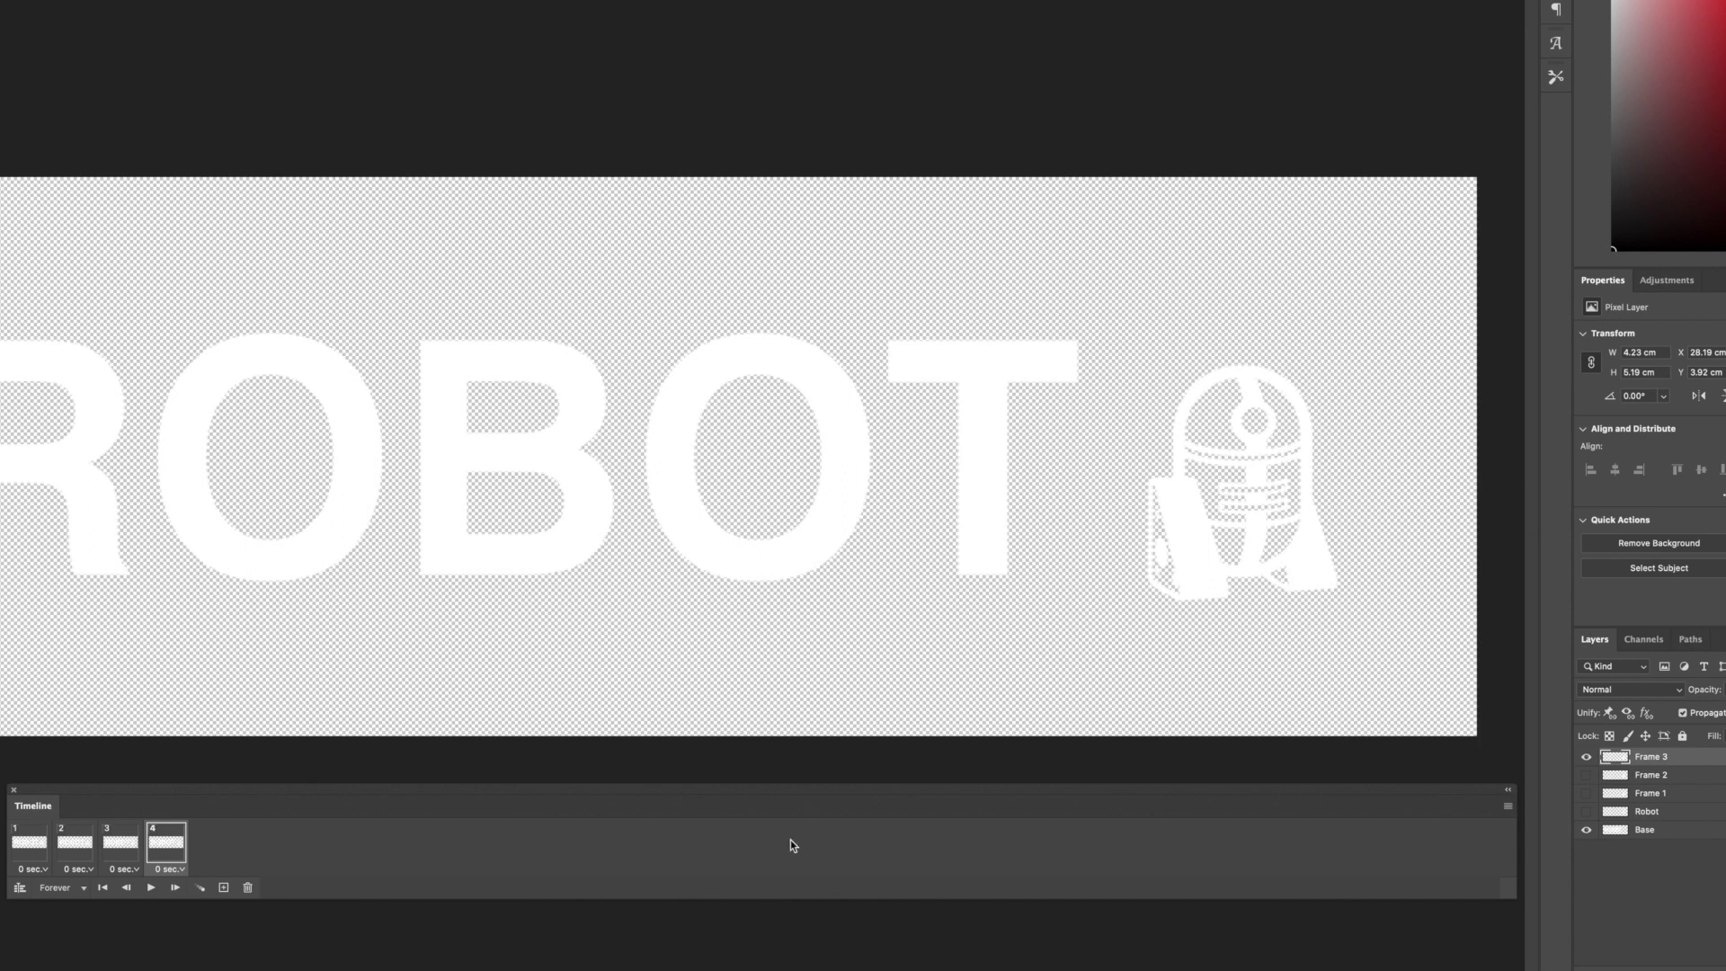
- Preview the four-frame animation, then add frame 5 showing the Frame 2 robot pose
{"action": "left_click", "coordinate": [151, 888]}
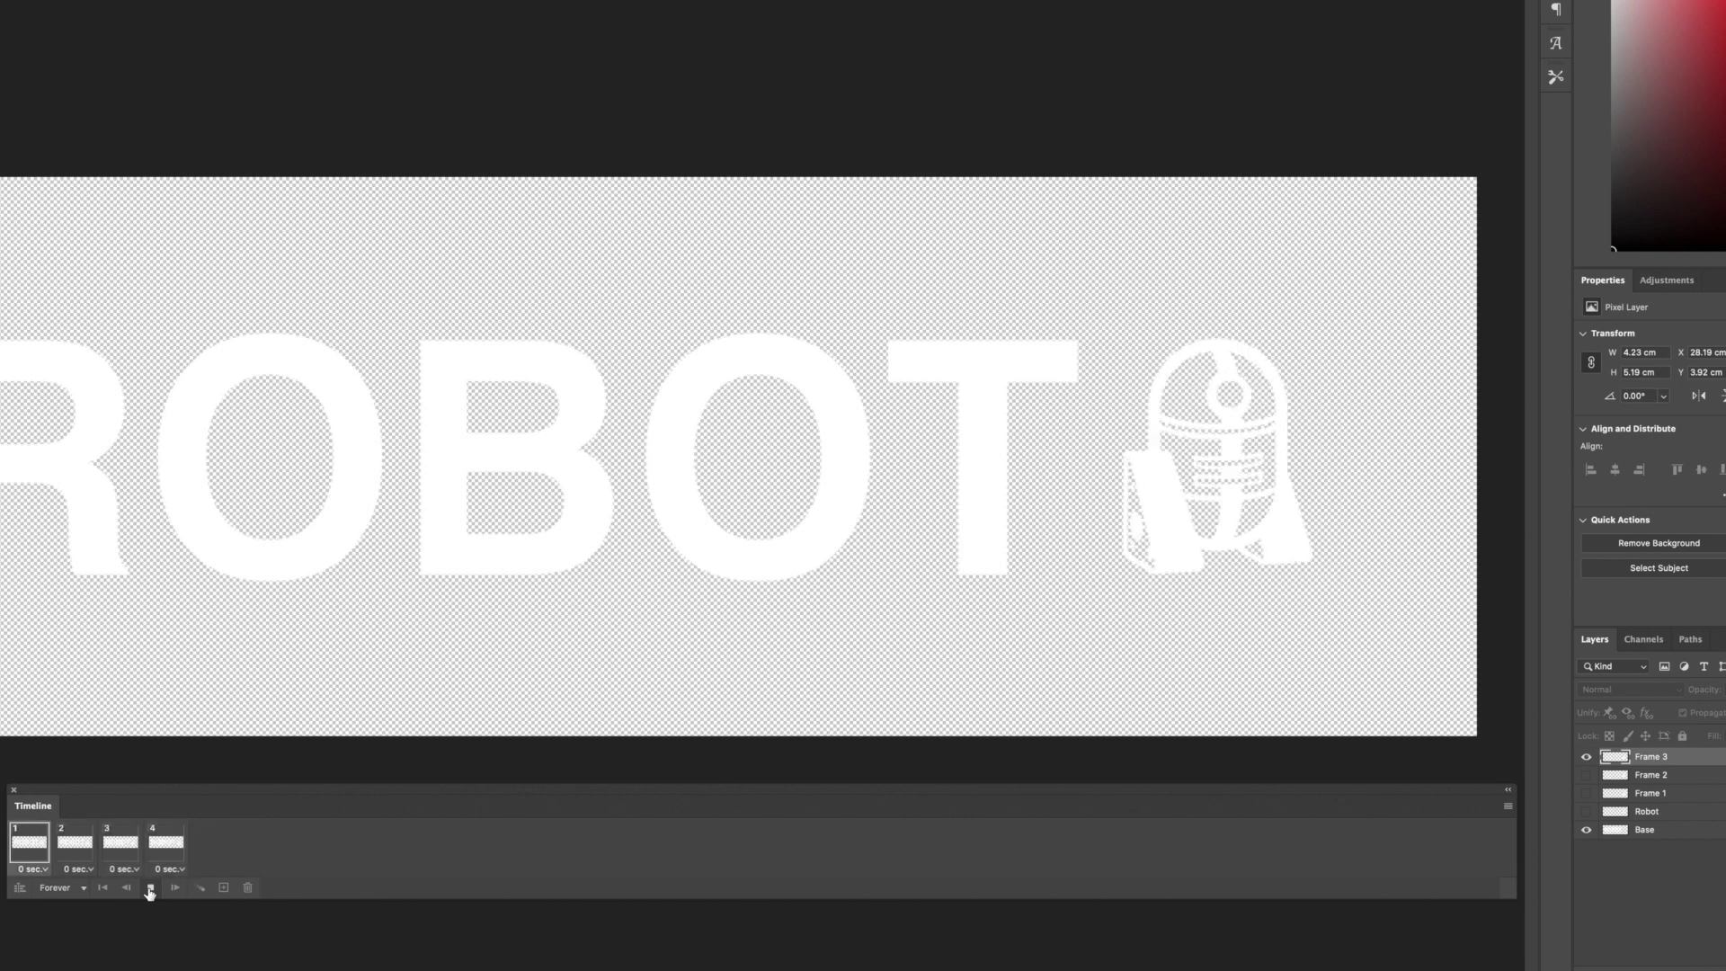
{"action": "left_click", "coordinate": [151, 888]}
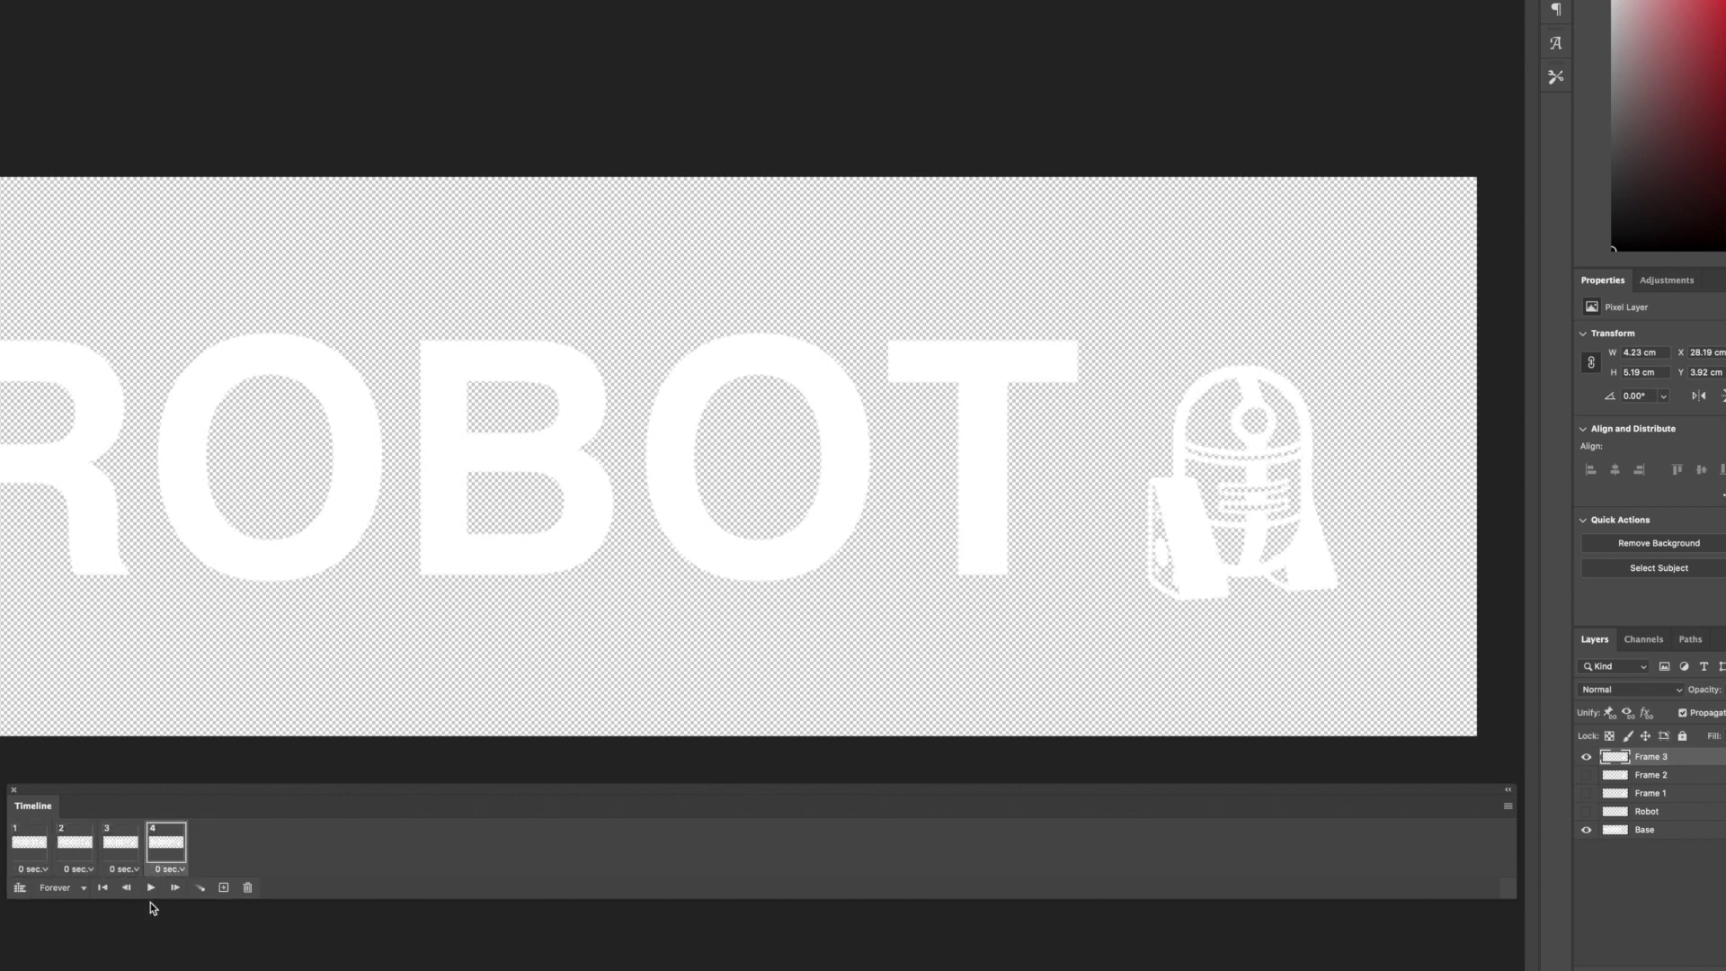
{"action": "left_click", "coordinate": [223, 889]}
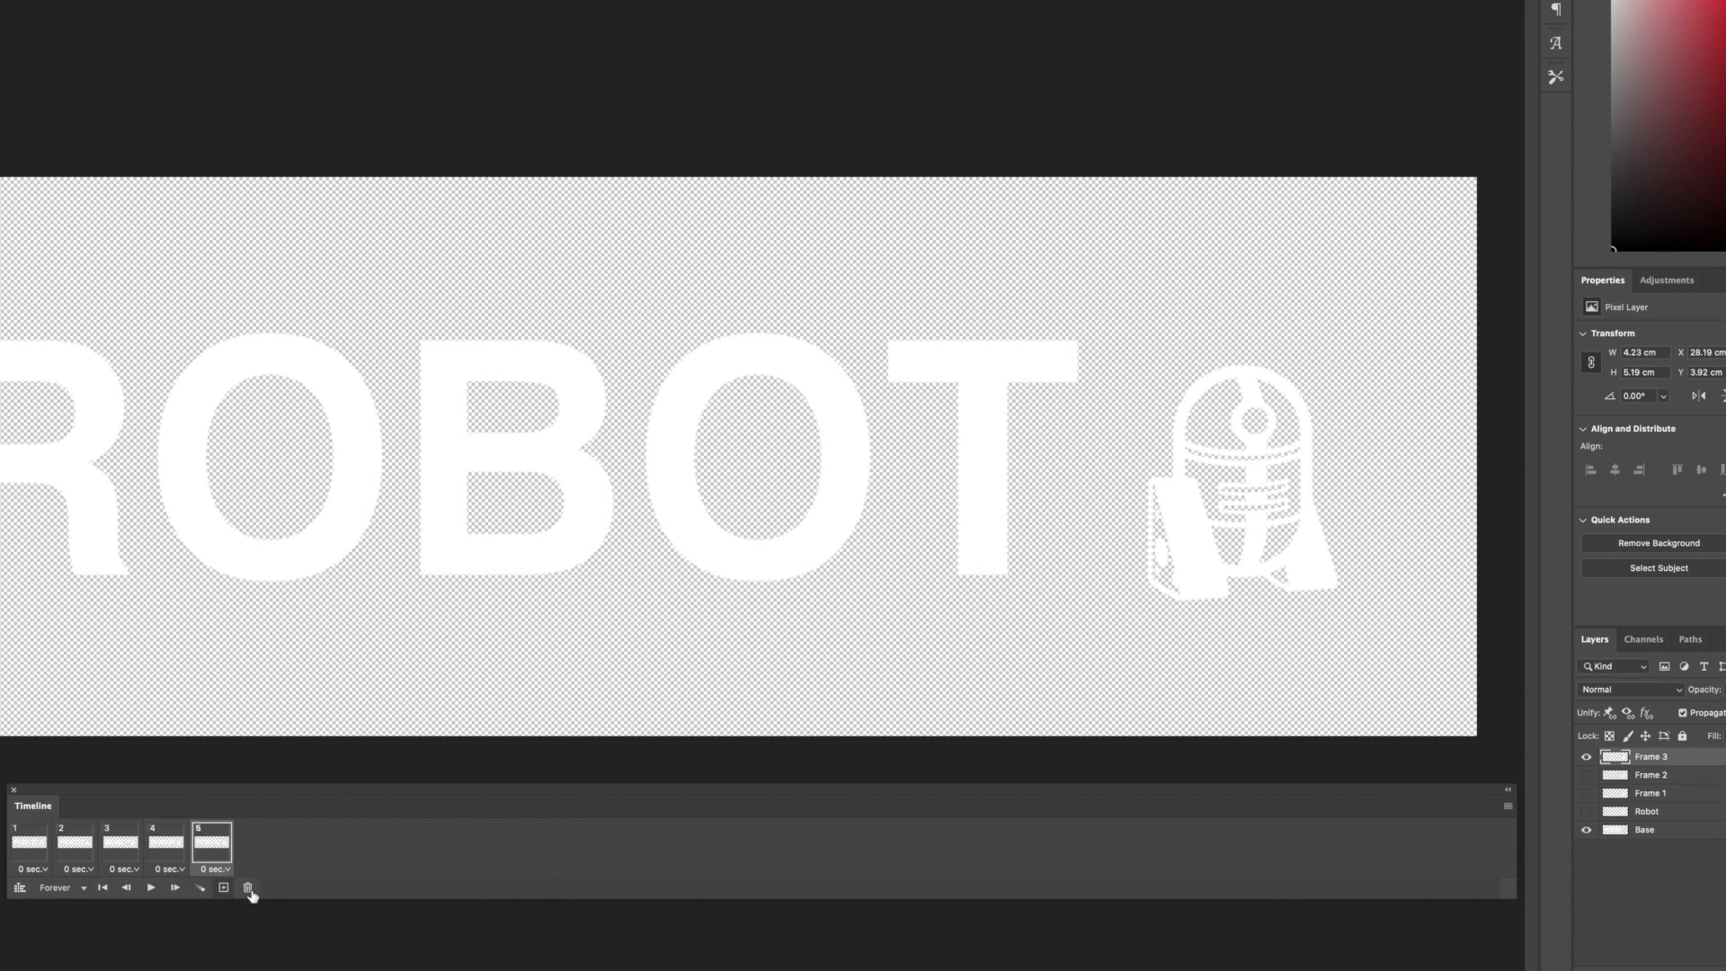
{"action": "left_click", "coordinate": [1588, 775]}
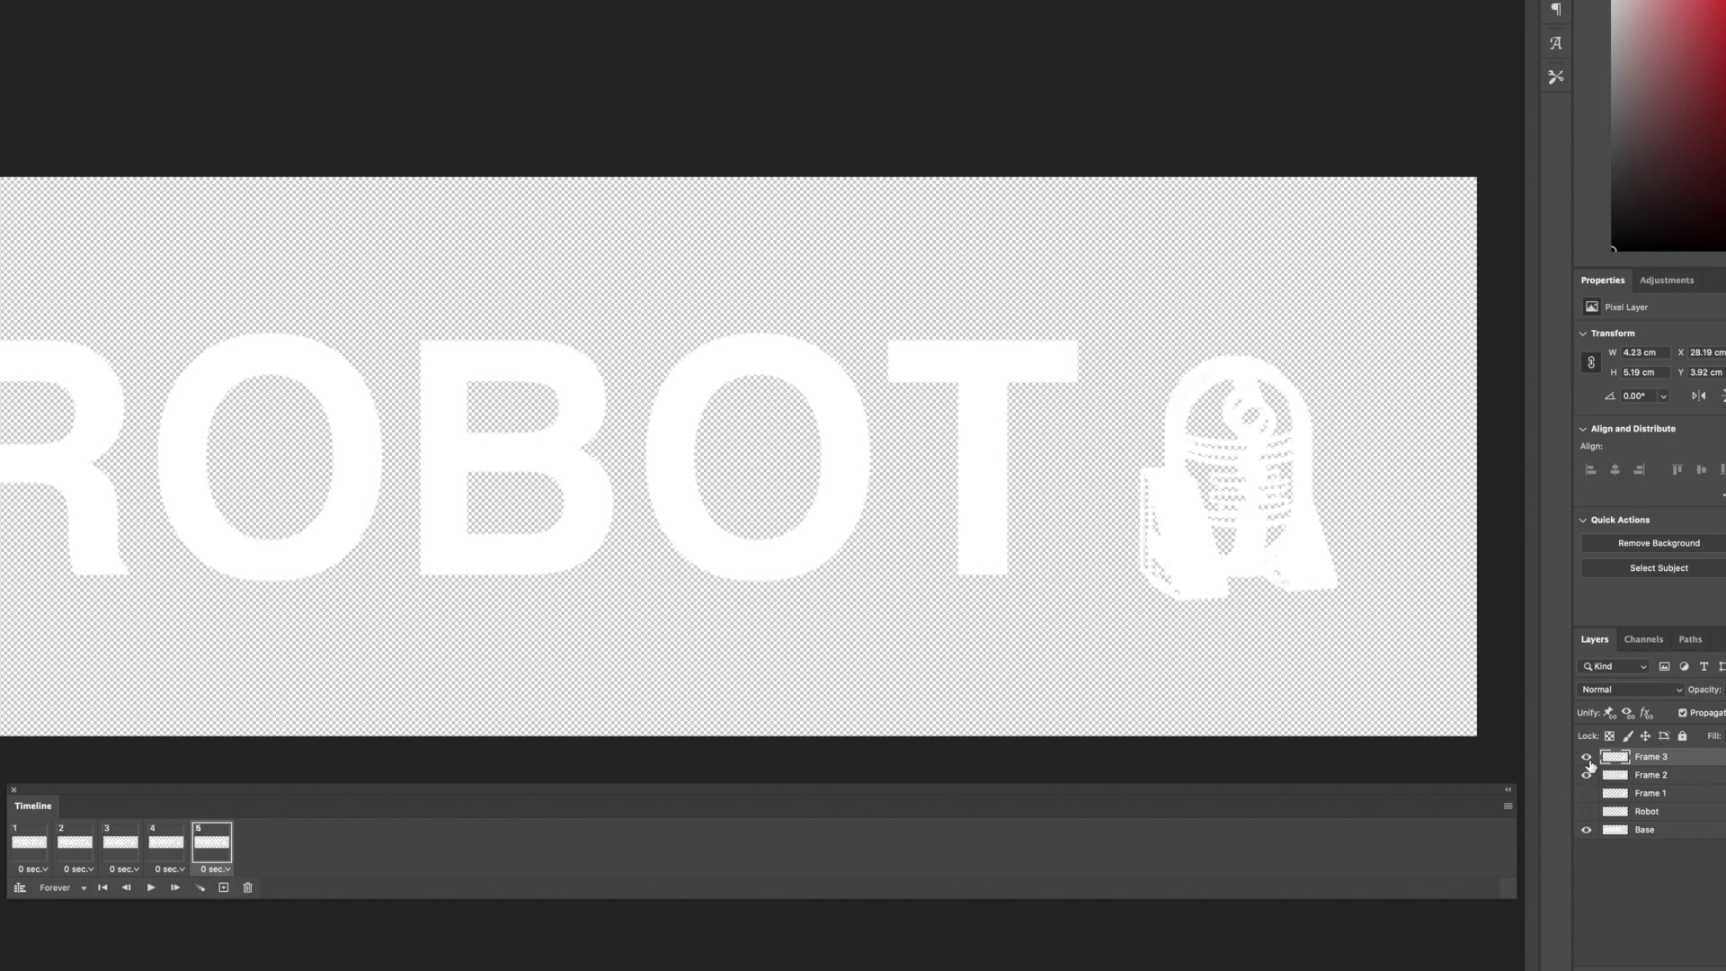
{"action": "left_click", "coordinate": [1587, 760]}
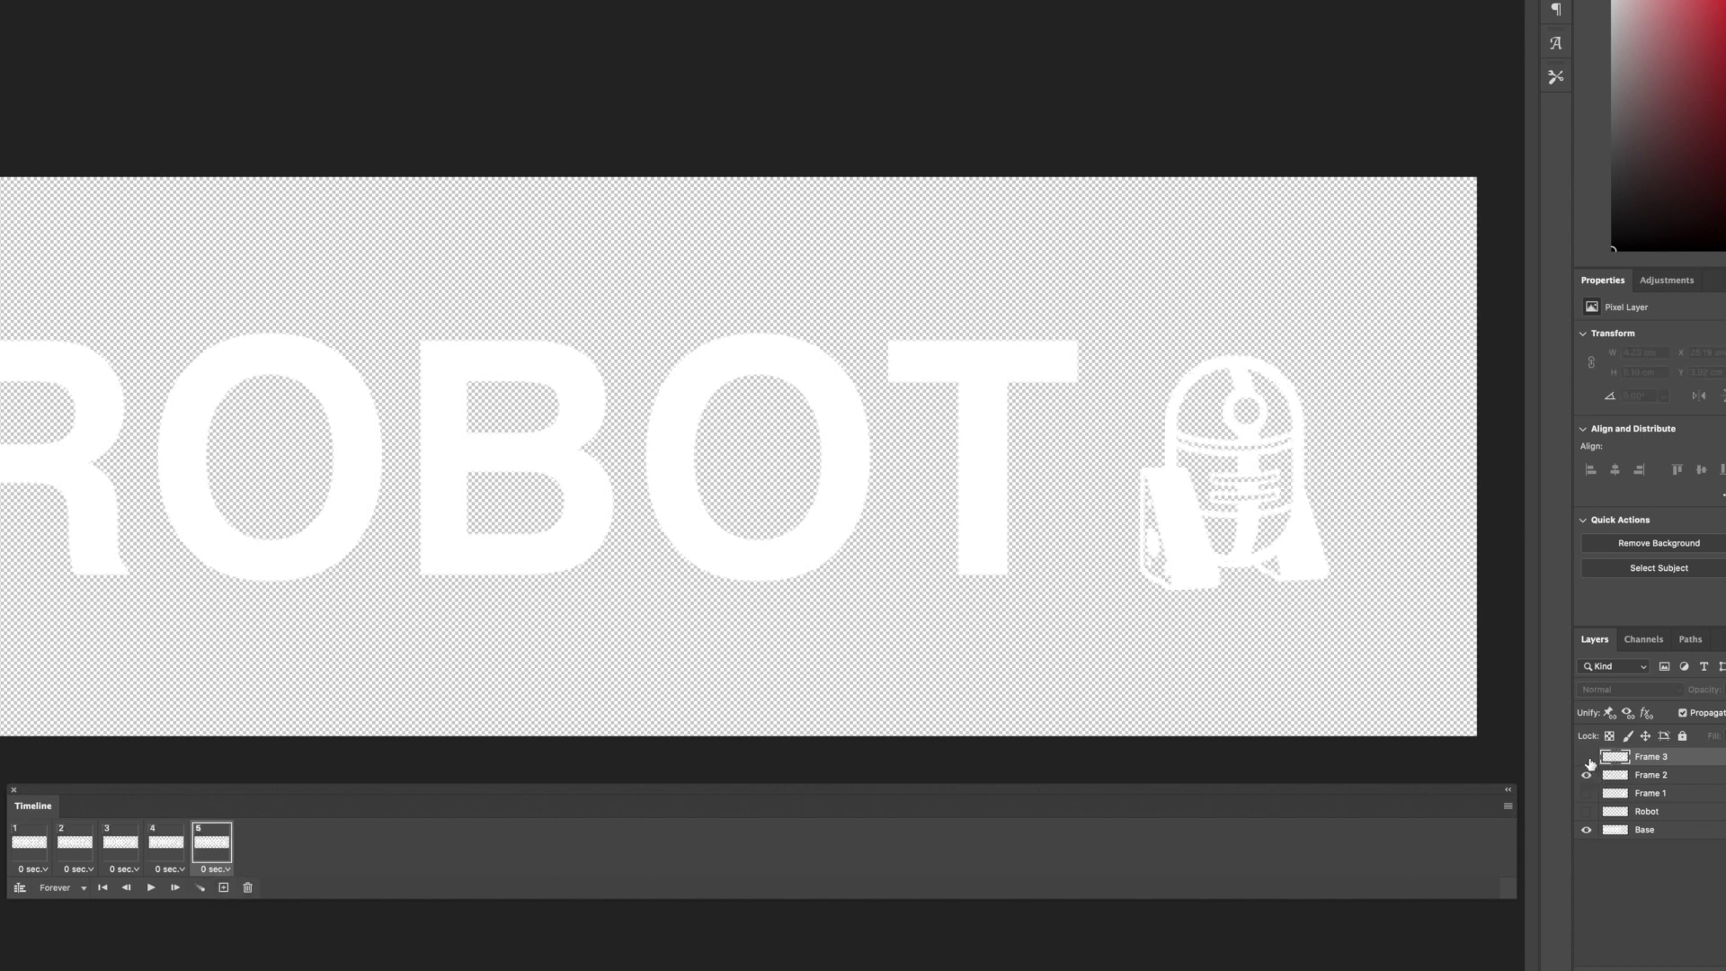
- Add frame 6 showing the Frame 1 robot pose, then add a seventh frame
{"action": "left_click", "coordinate": [223, 888]}
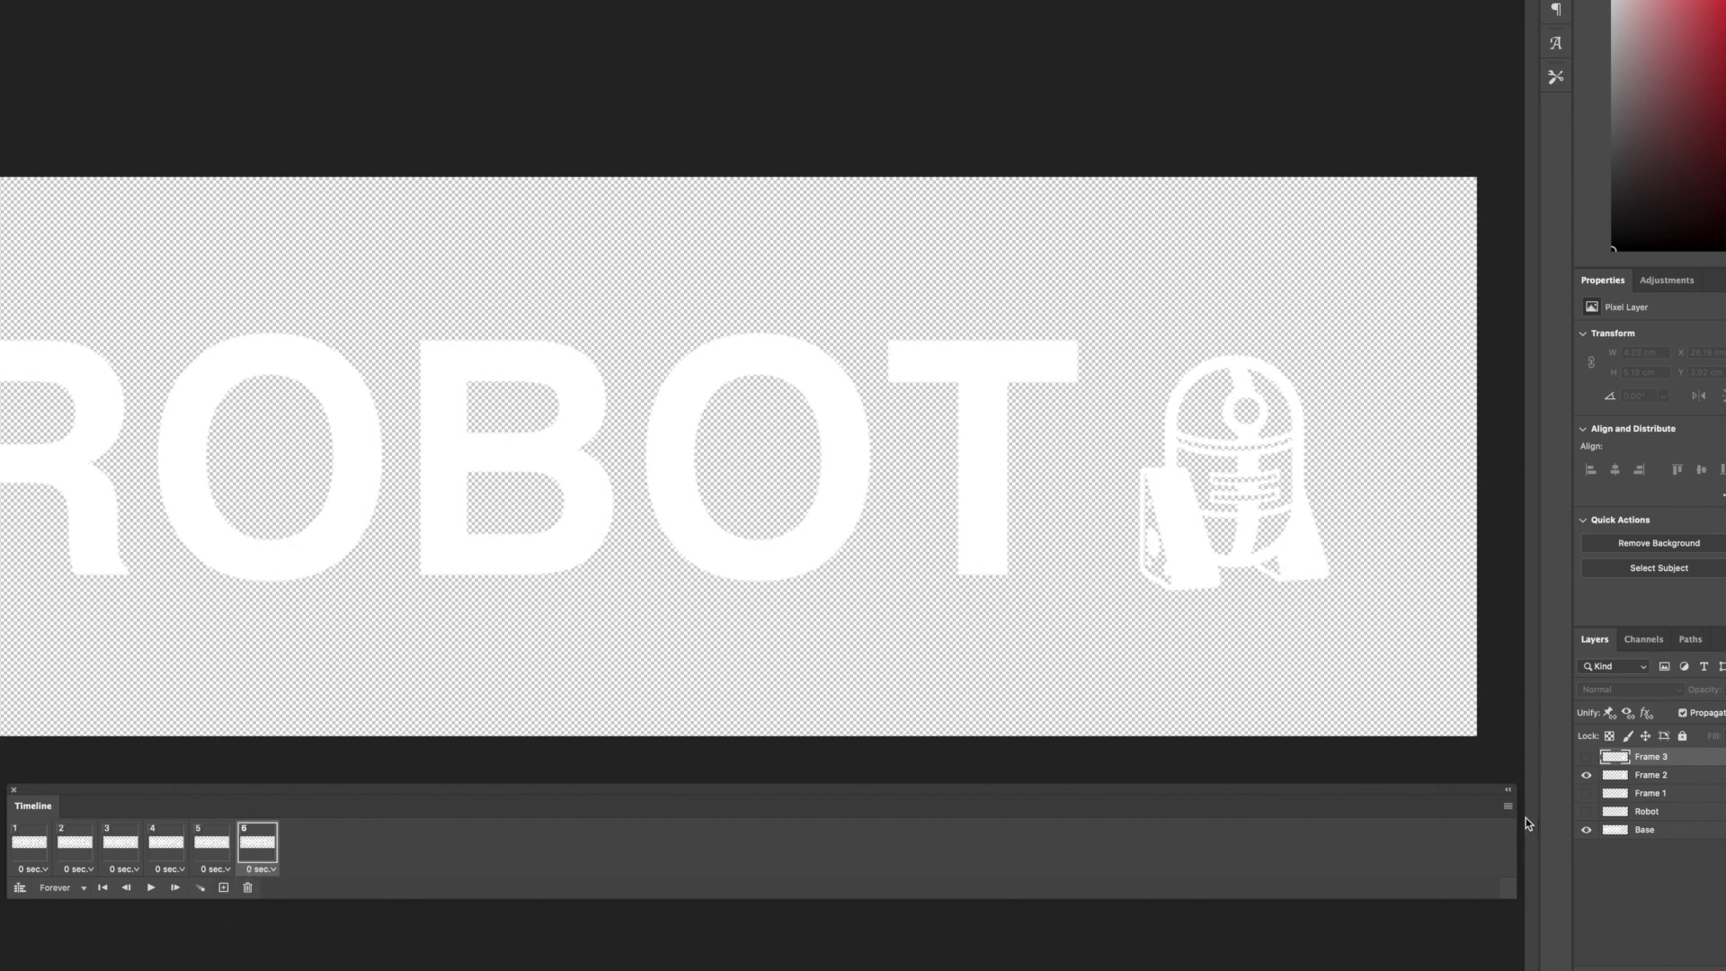
{"action": "left_click", "coordinate": [1588, 794]}
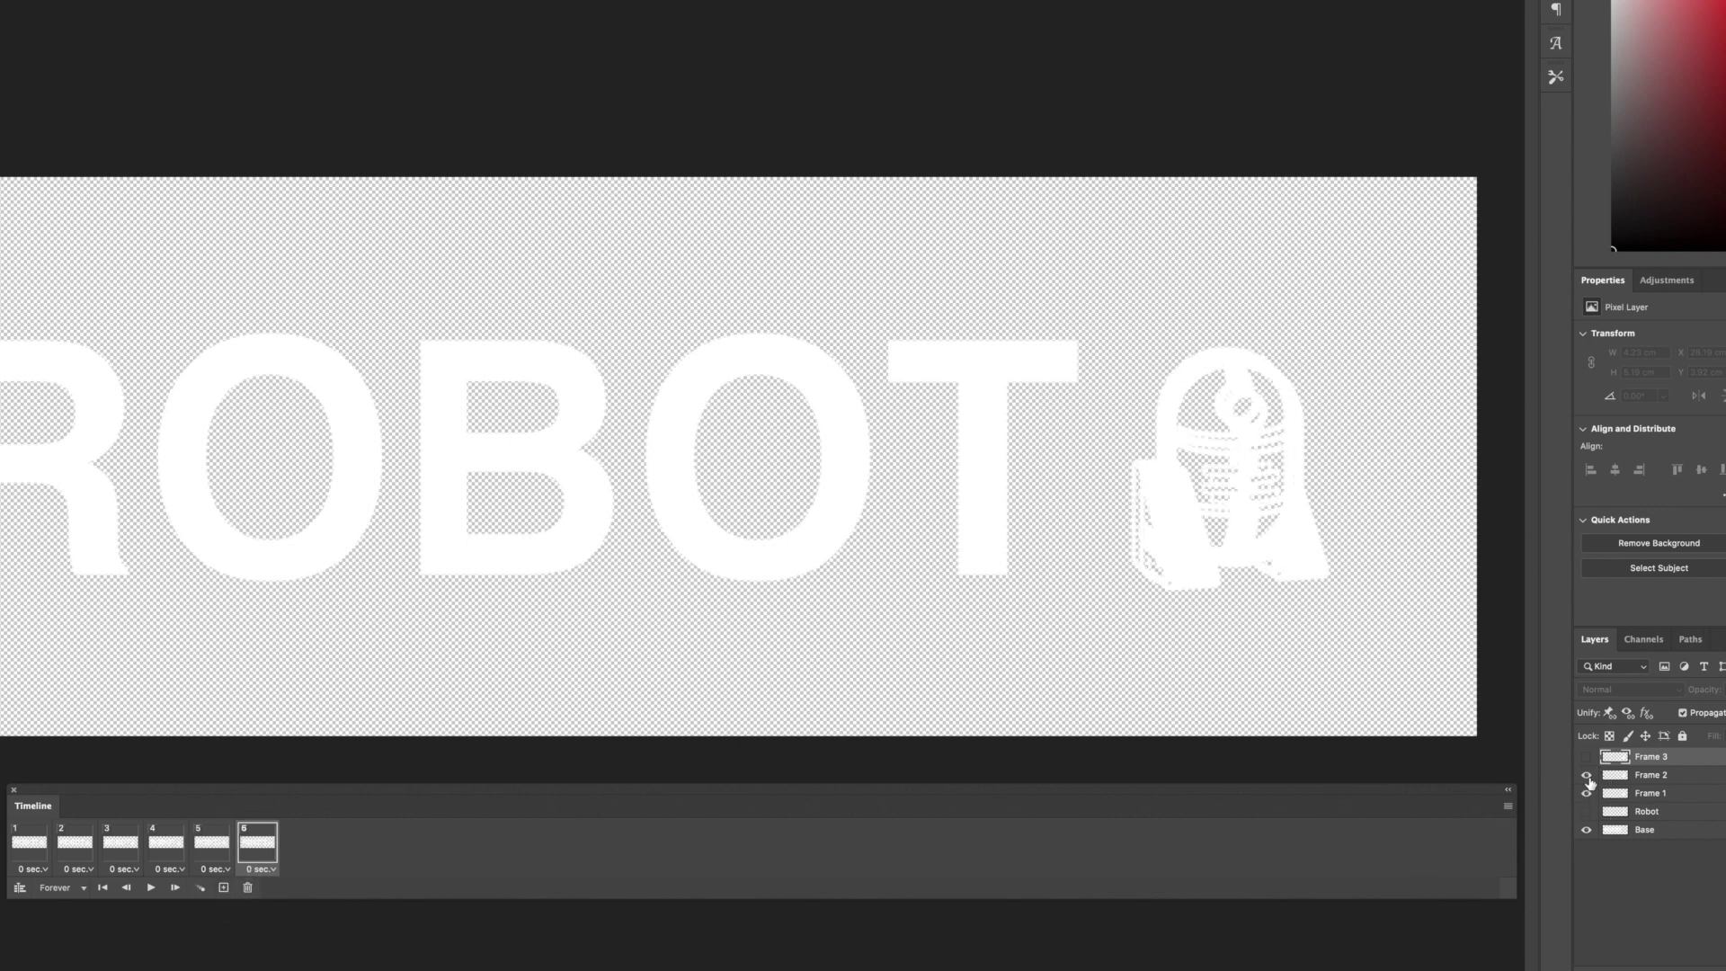
{"action": "left_click", "coordinate": [1587, 776]}
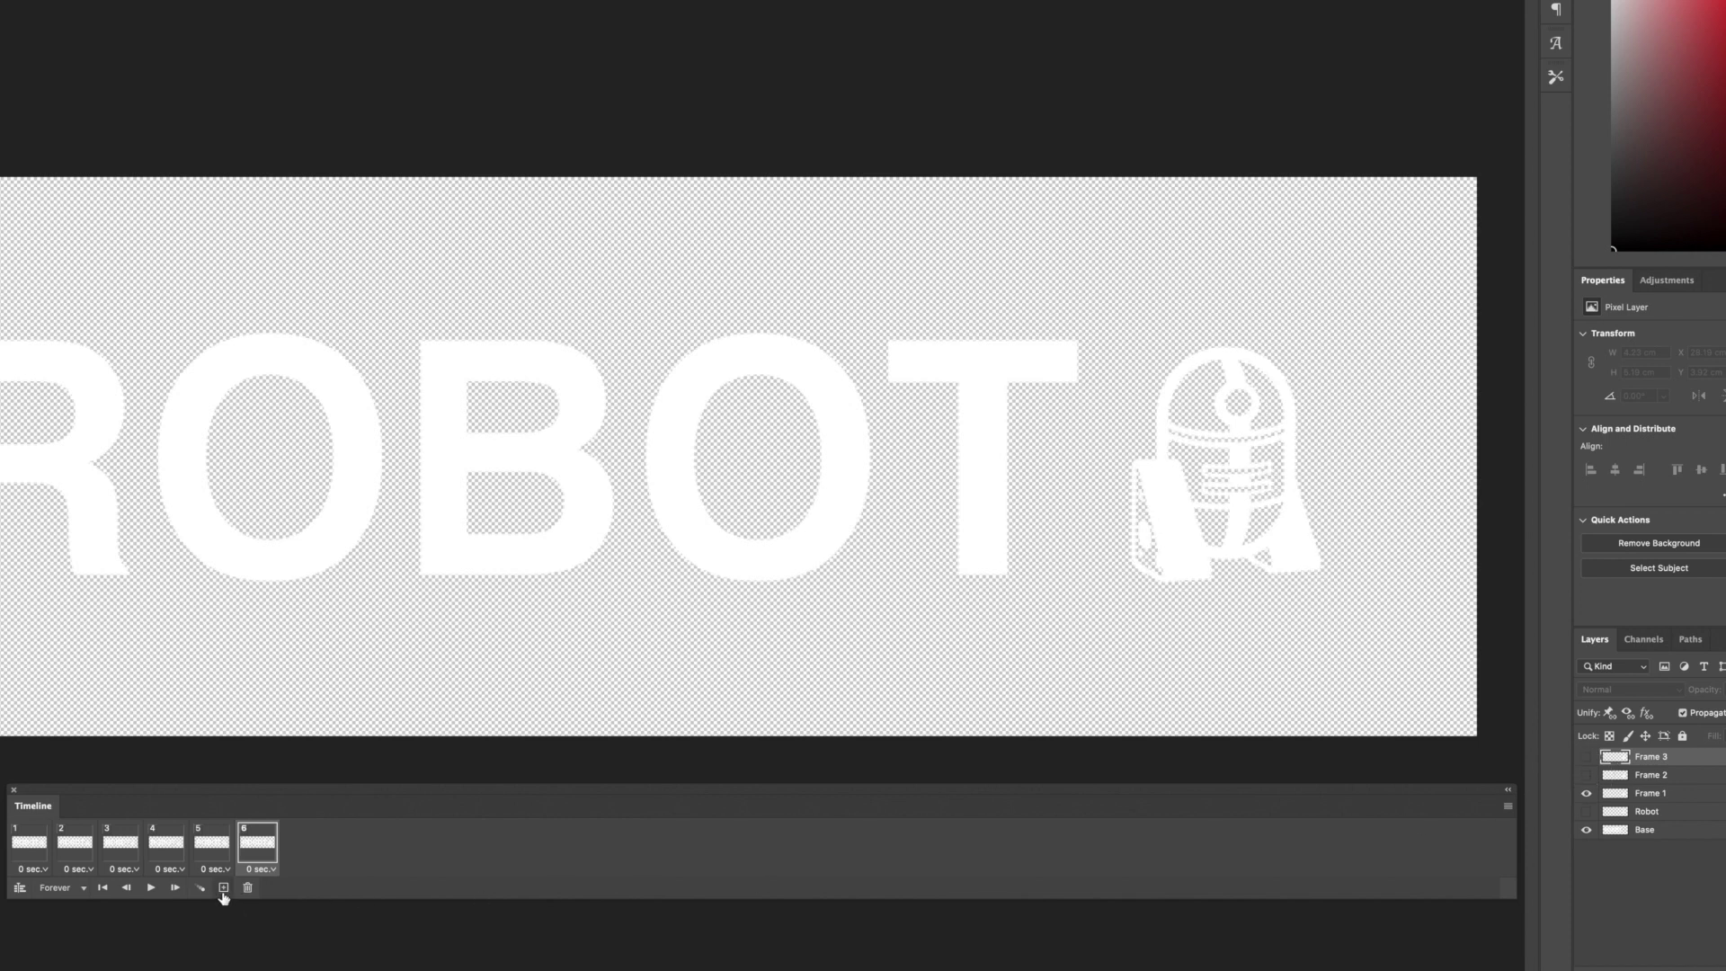
{"action": "left_click", "coordinate": [224, 888]}
- Set frame 7 back to the original Robot pose and play the animation preview
{"action": "left_click", "coordinate": [1587, 811]}
{"action": "left_click", "coordinate": [1587, 794]}
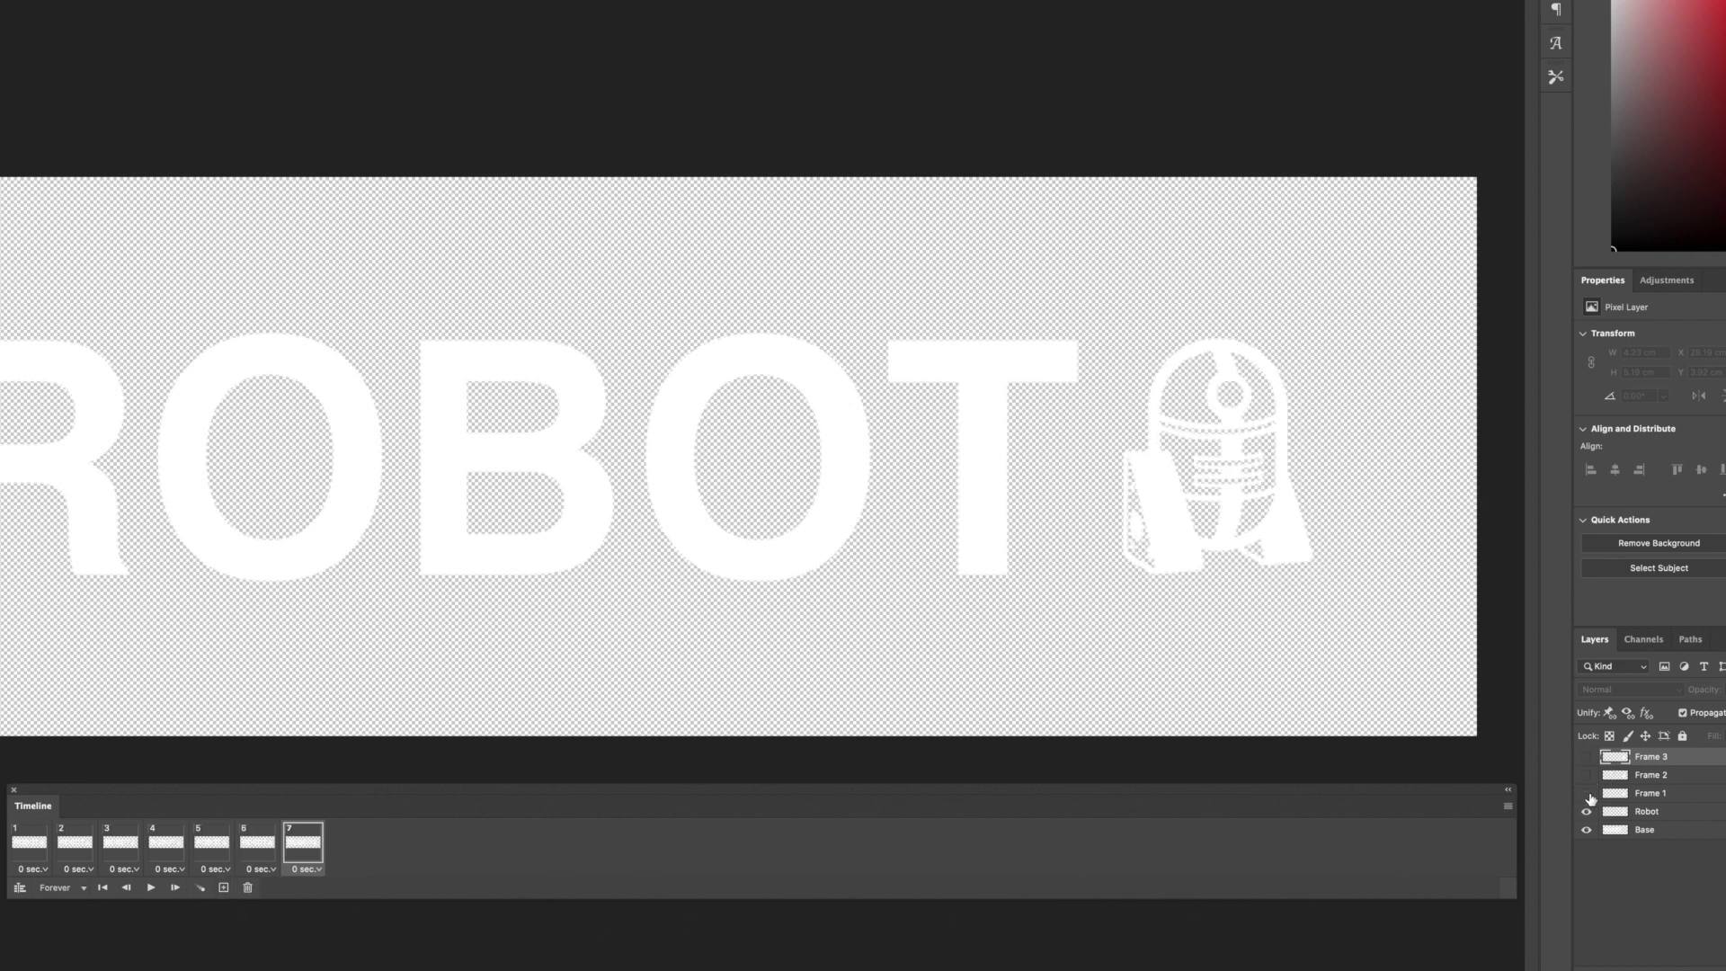
{"action": "left_click", "coordinate": [150, 888]}
{"action": "left_click", "coordinate": [149, 888]}
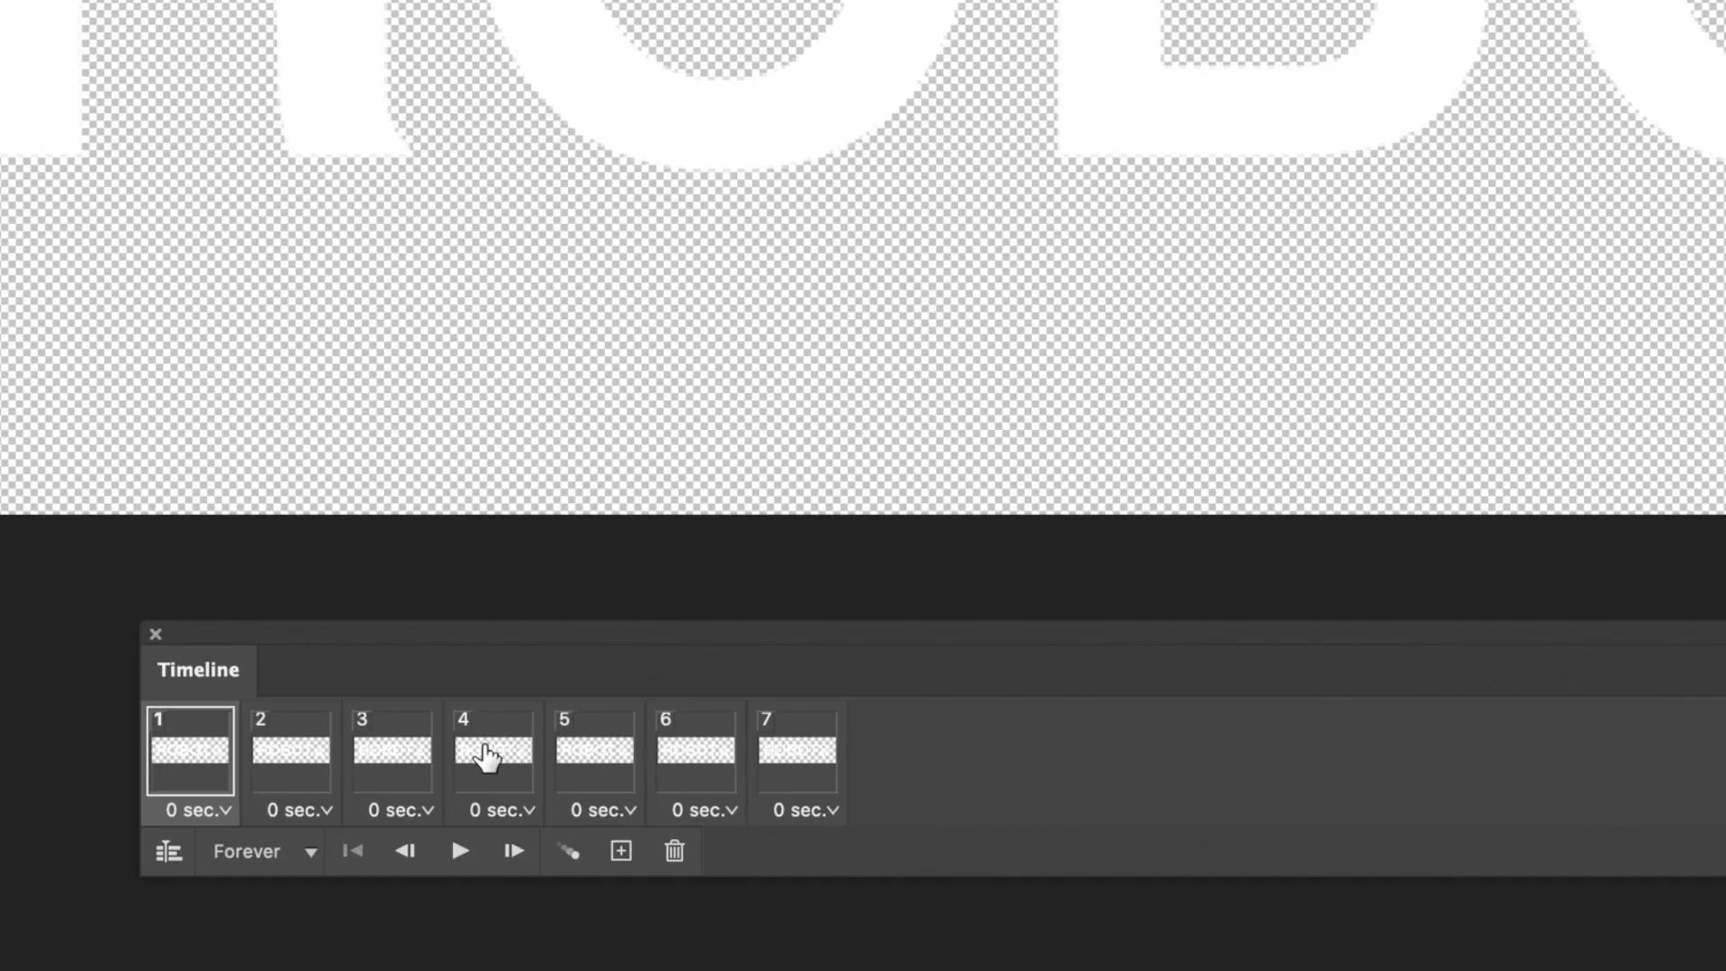
- Give frame 4 a 0.2-second delay and replay the animation to check the timing
{"action": "left_click", "coordinate": [162, 845]}
{"action": "left_click", "coordinate": [500, 810]}
{"action": "left_click", "coordinate": [532, 572]}
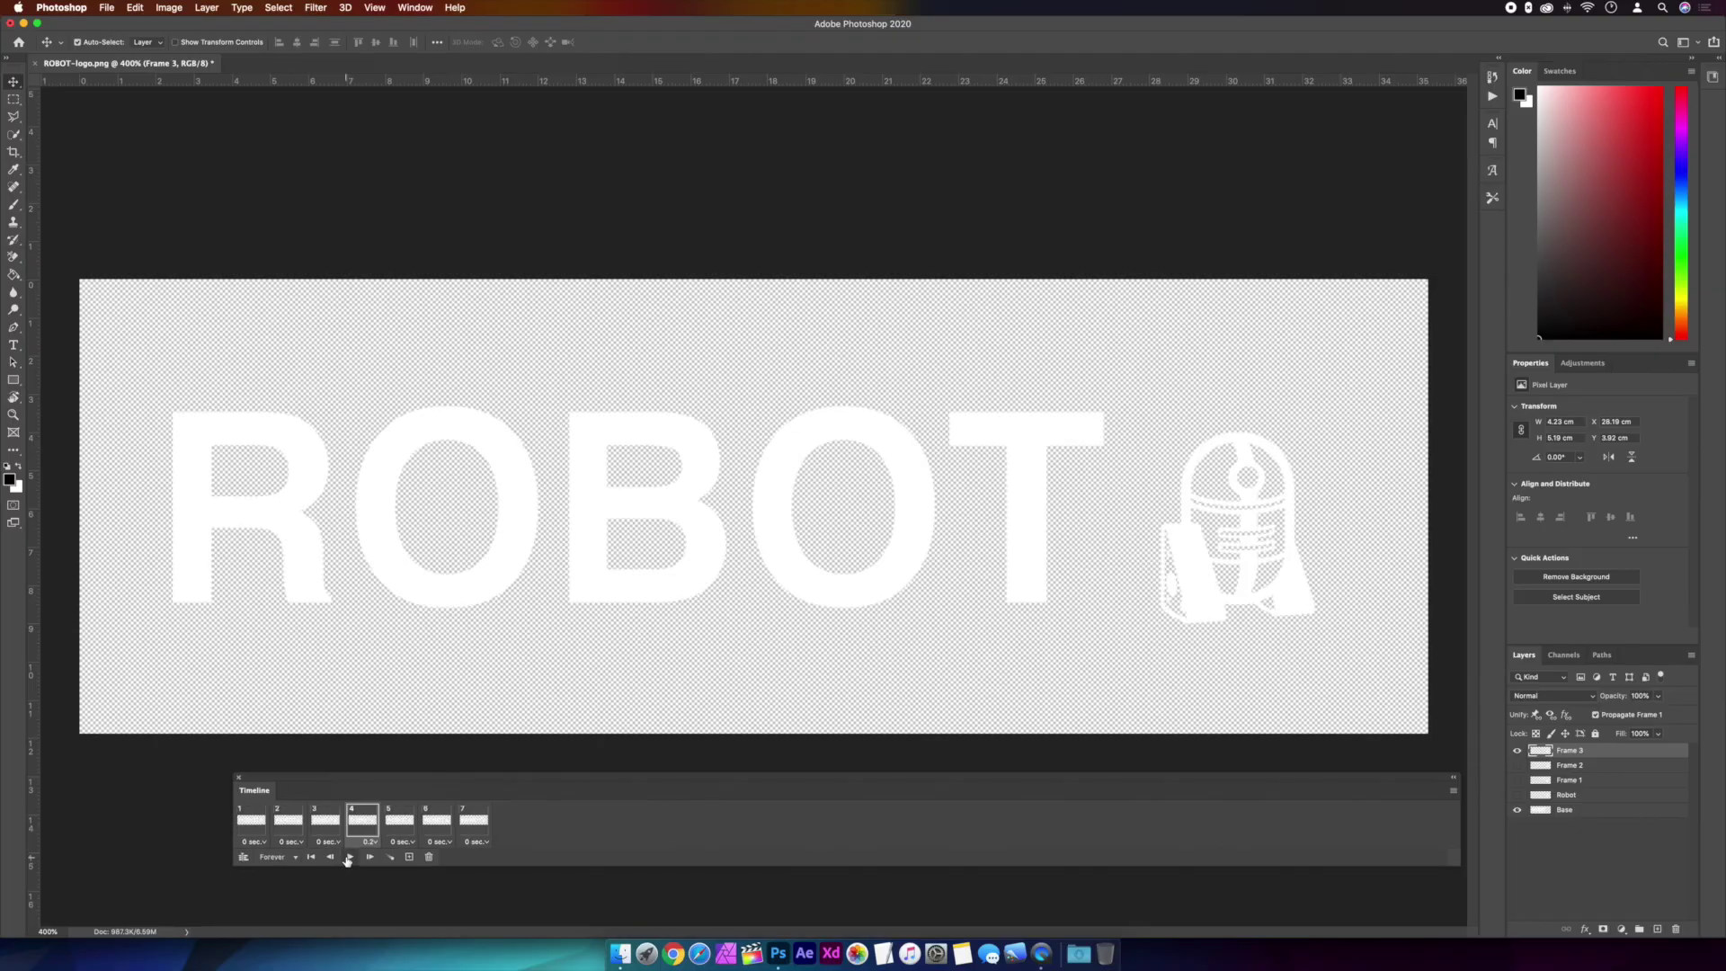
{"action": "left_click", "coordinate": [394, 854]}
{"action": "left_click", "coordinate": [348, 858]}
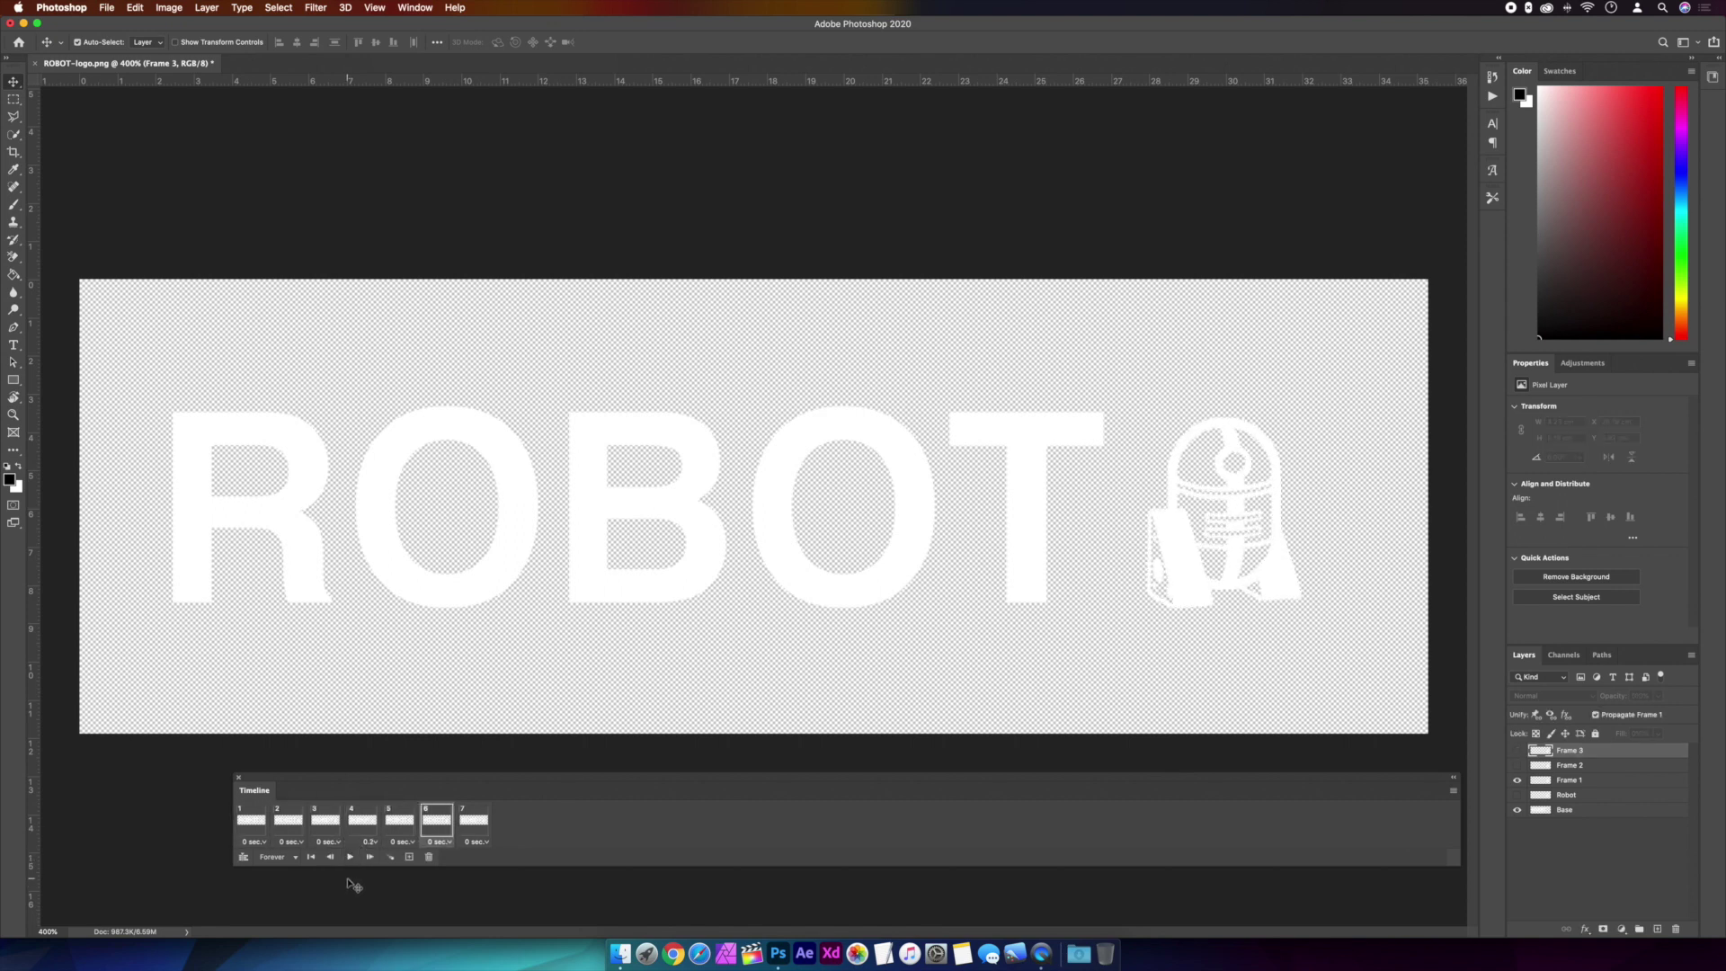
- Export the animation with Save for Web (Legacy) as Animated Logo.gif on the Desktop
{"action": "left_click", "coordinate": [252, 819]}
{"action": "left_click", "coordinate": [106, 8]}
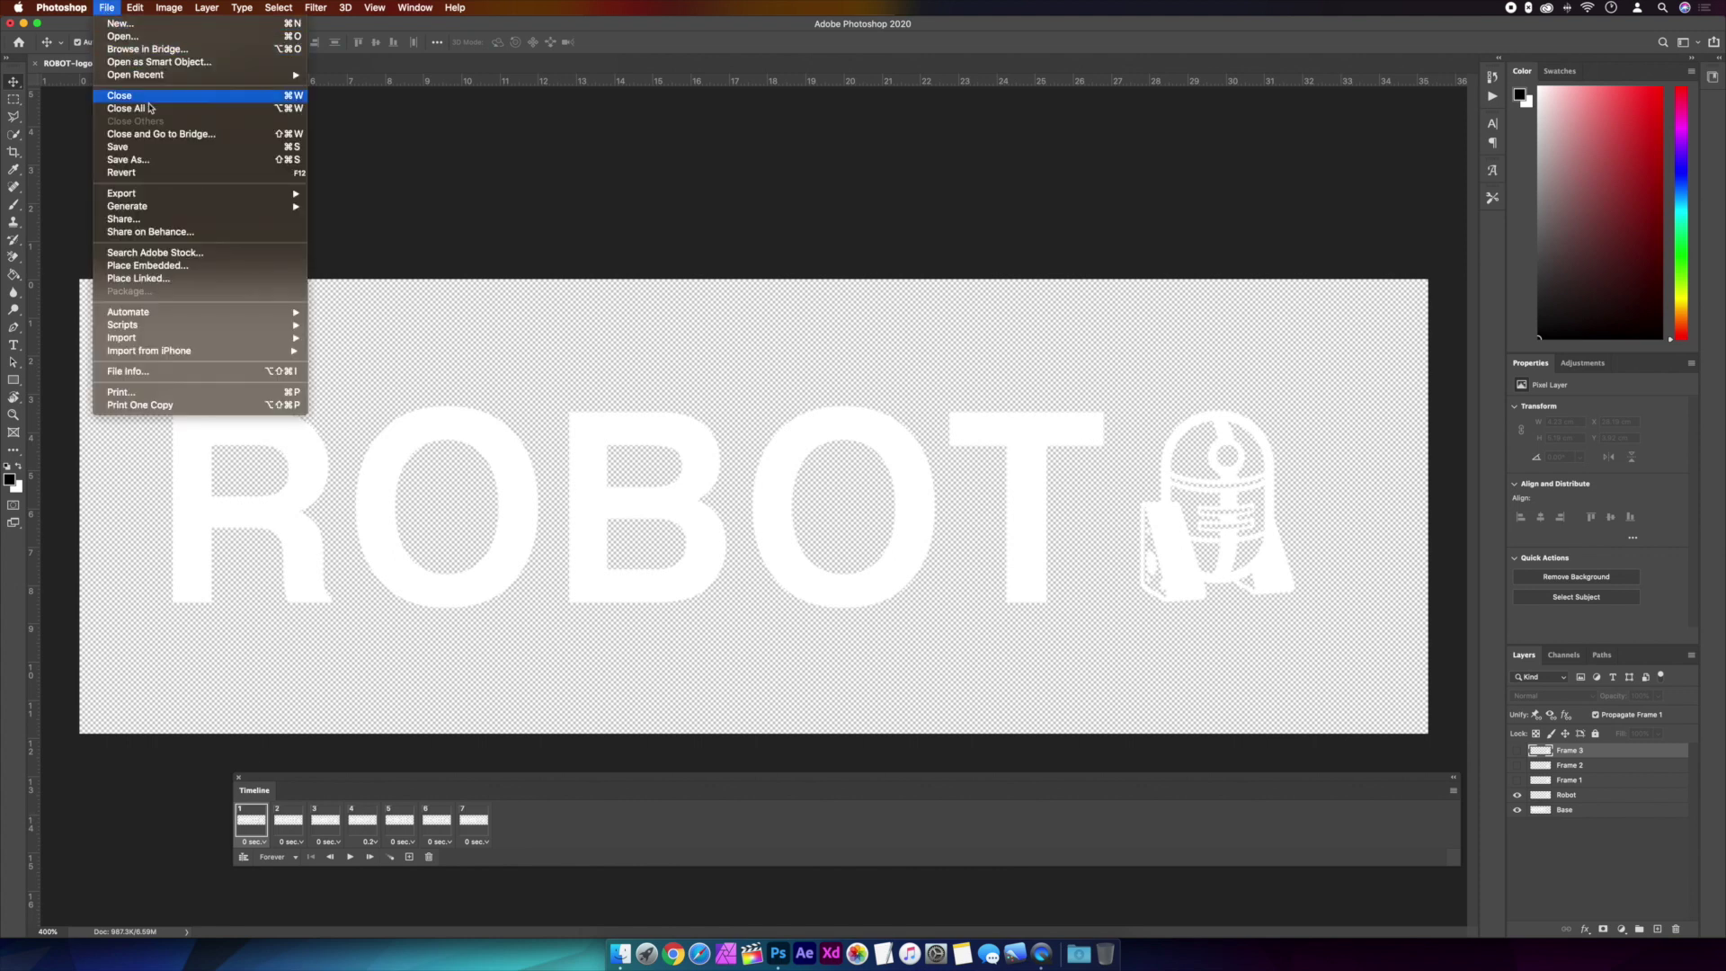
{"action": "mouse_move", "coordinate": [173, 196]}
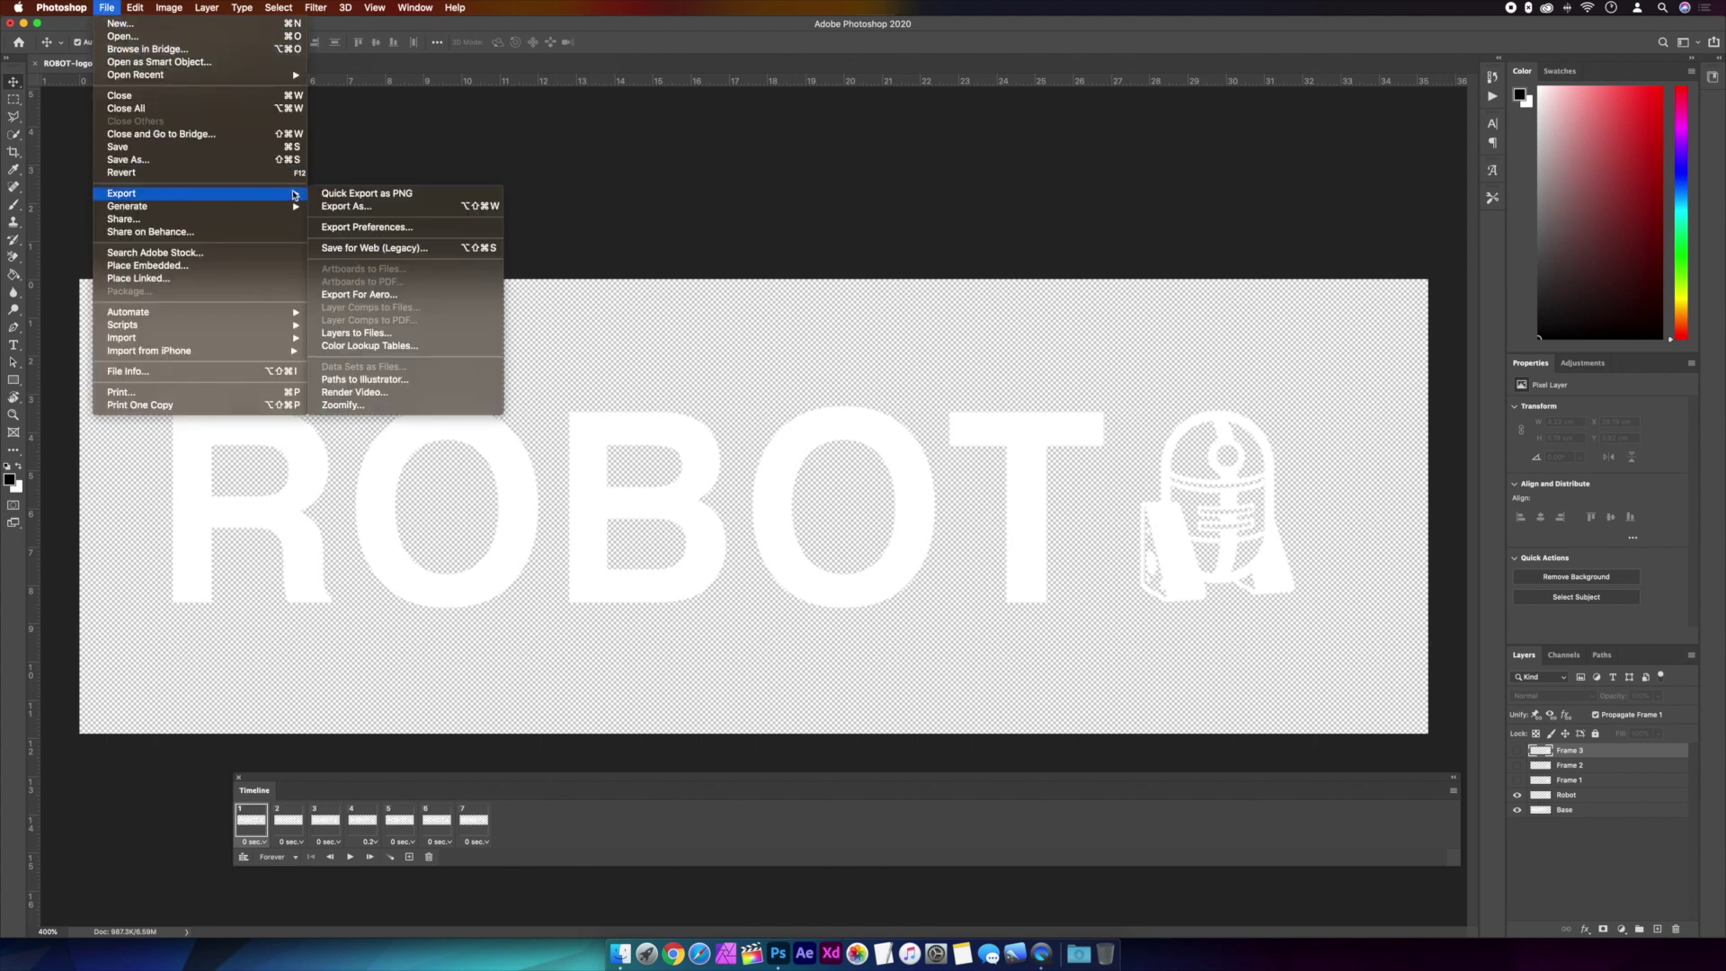
{"action": "left_click", "coordinate": [372, 248]}
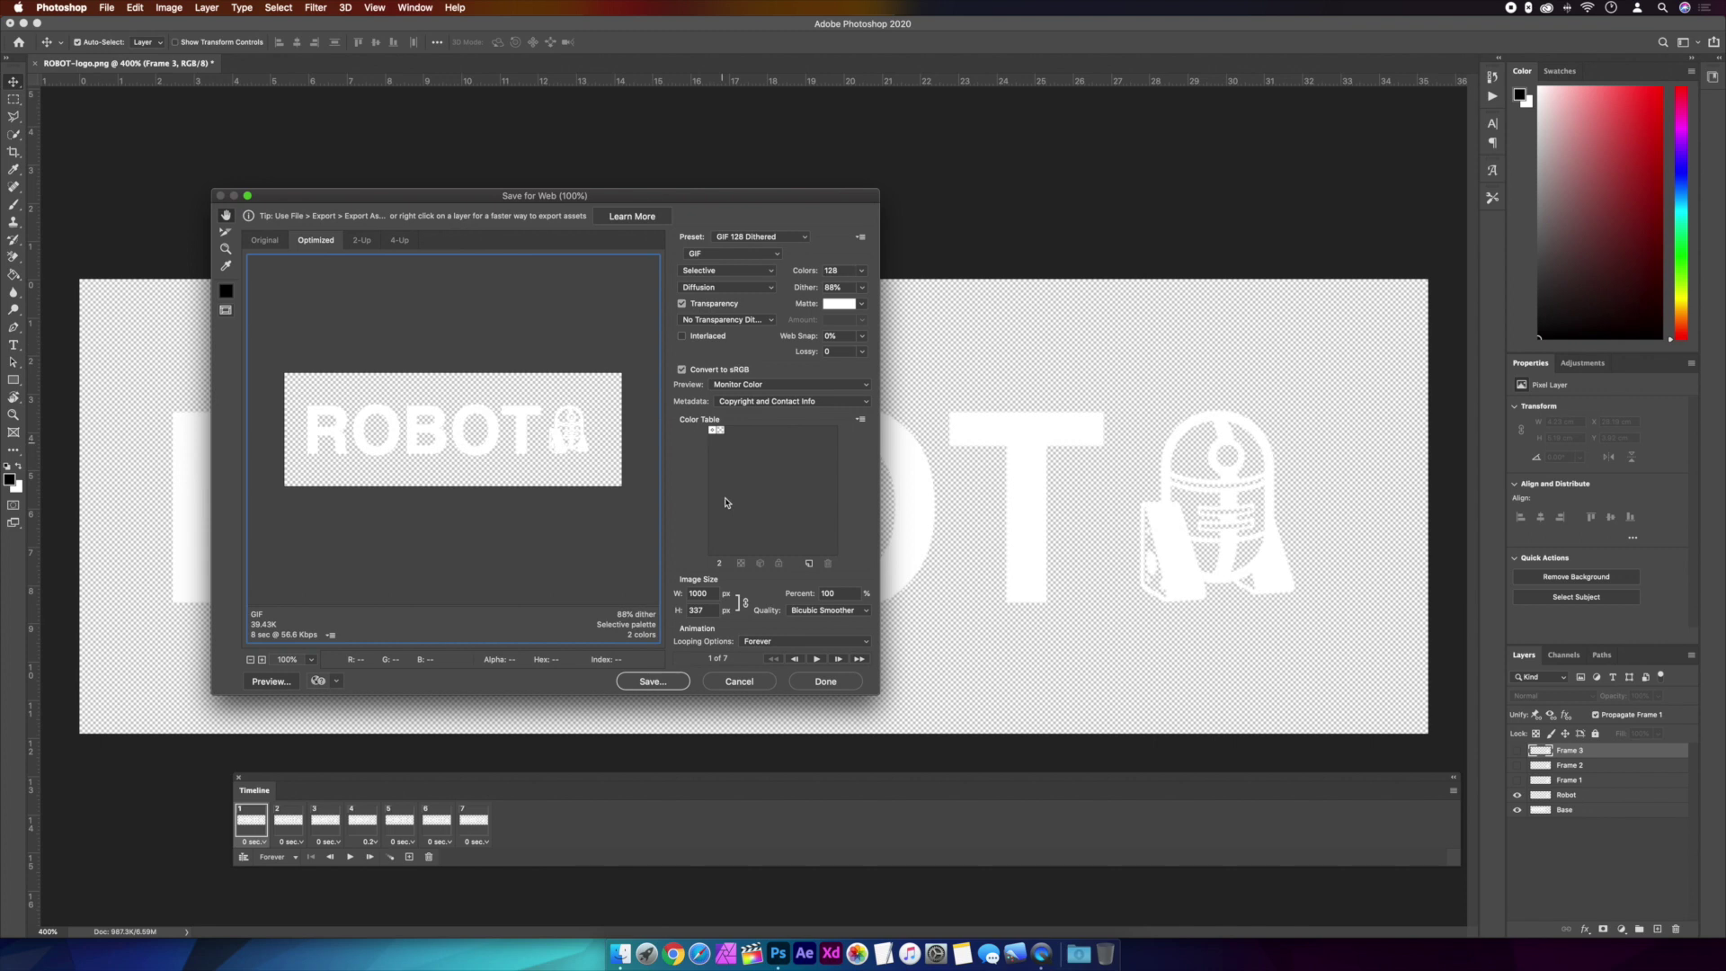
{"action": "left_click", "coordinate": [653, 681]}
{"action": "type", "text": "Animated Logo"}
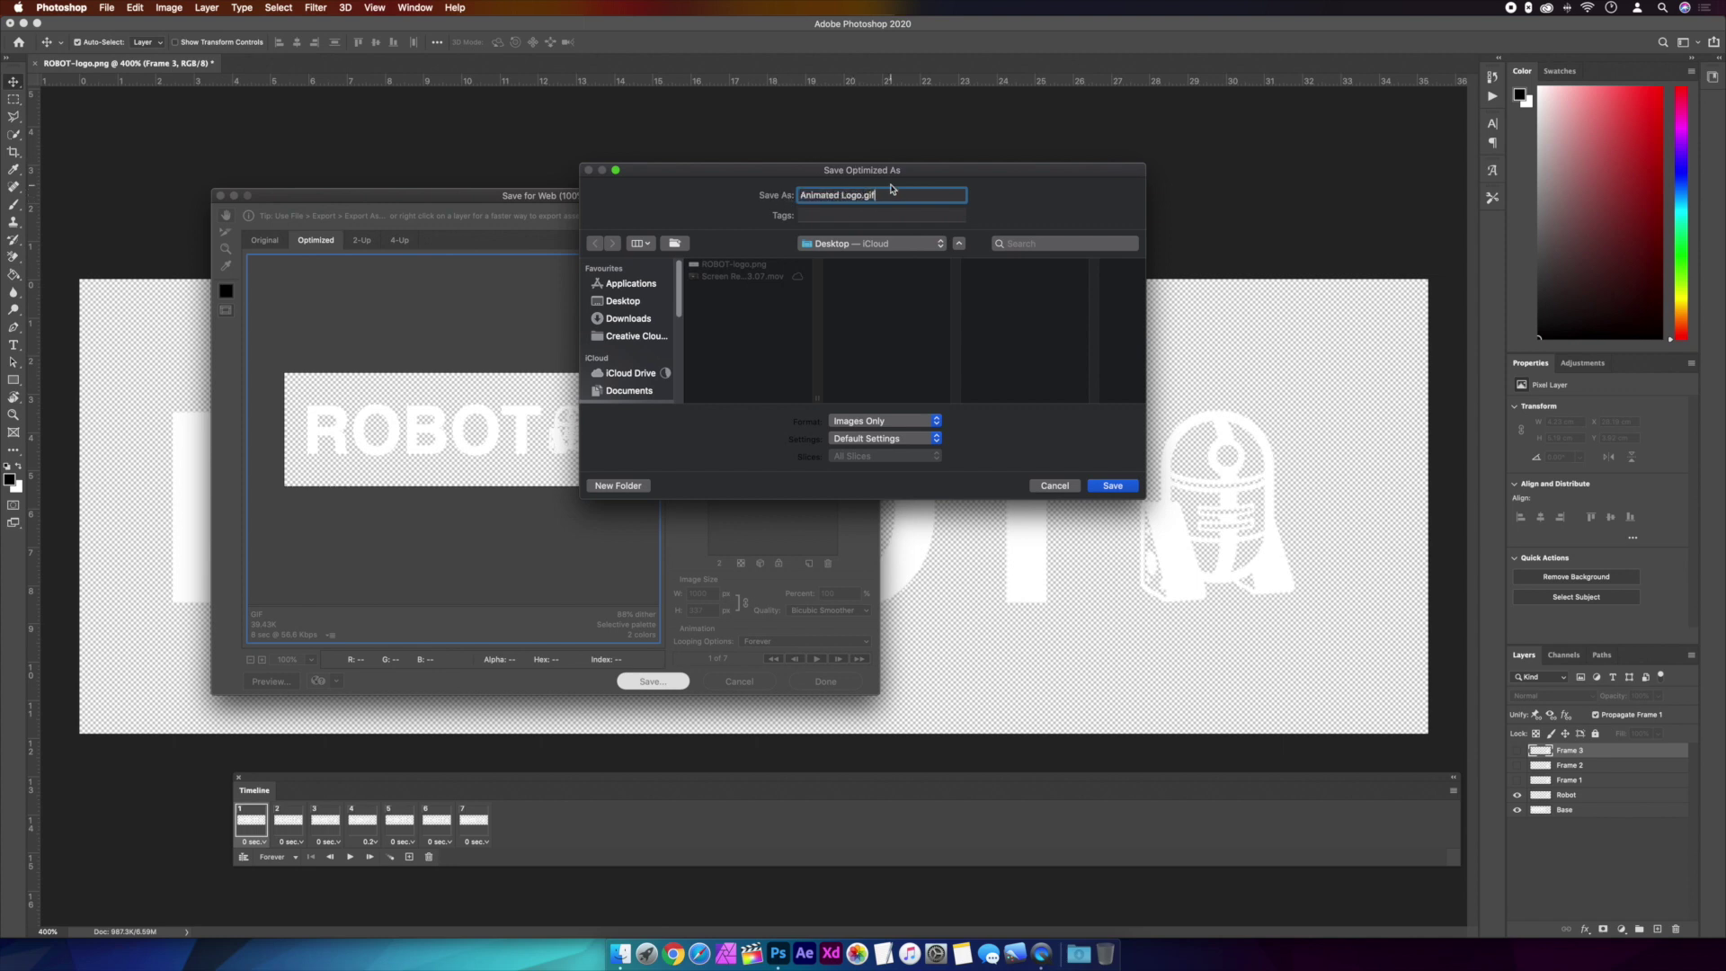
{"action": "left_click", "coordinate": [1126, 490]}
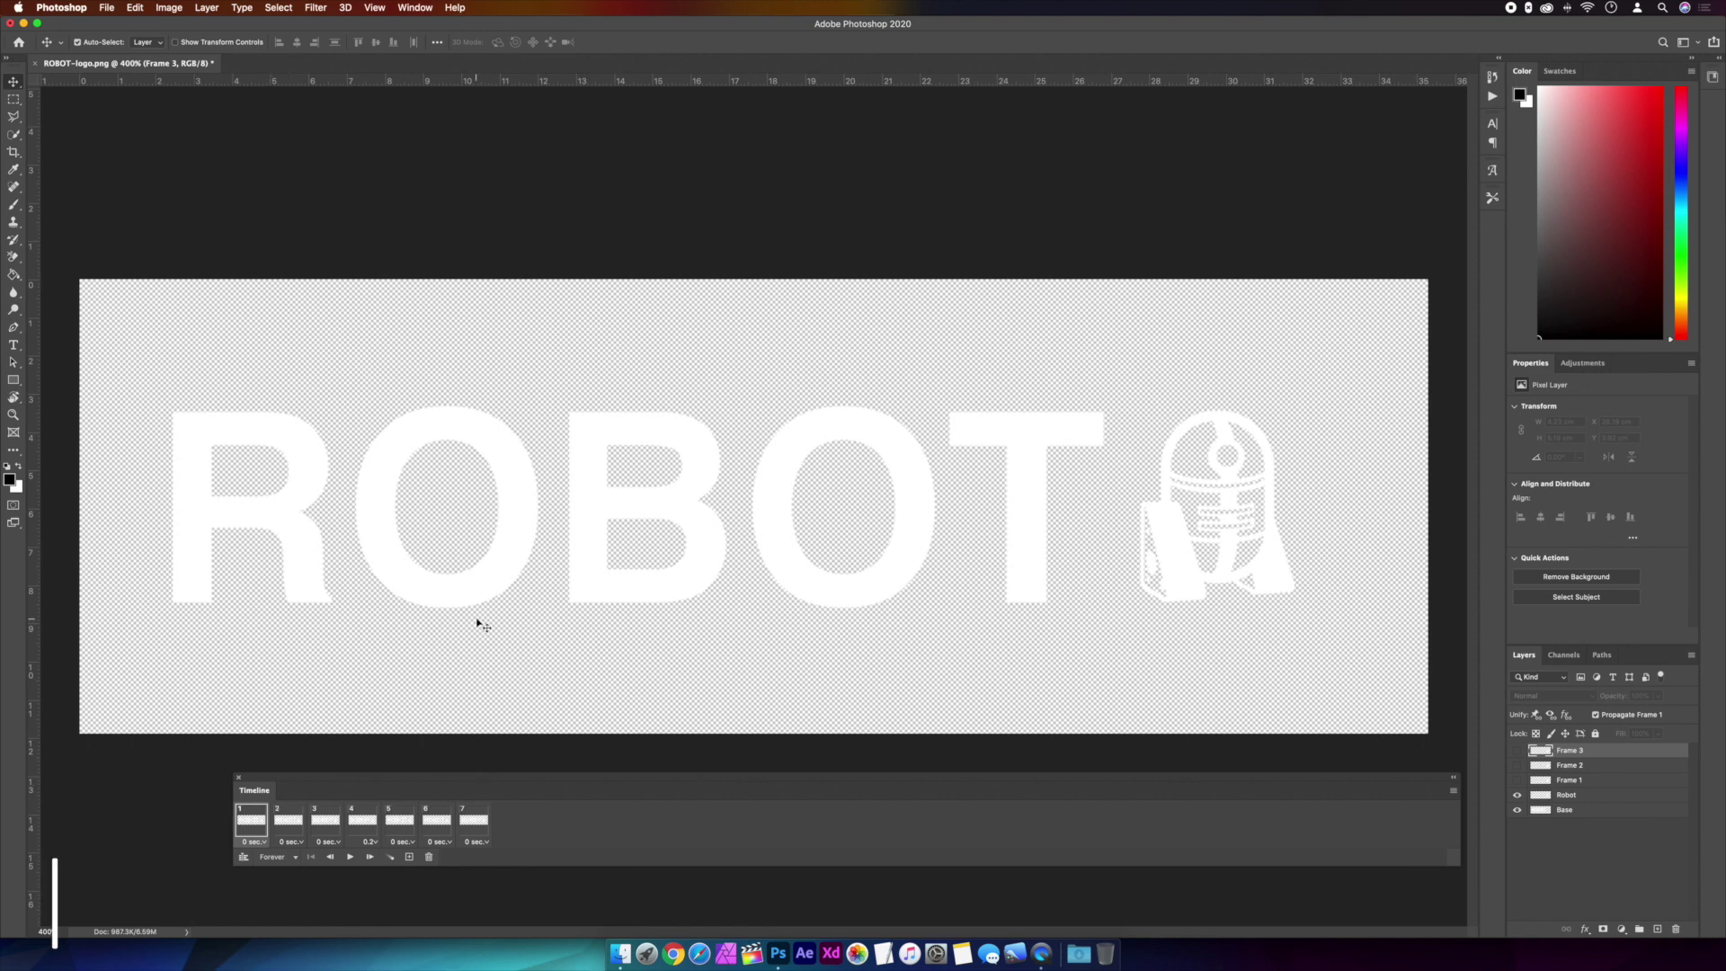
- Save the first frame as Static Logo.png in PNG format
{"action": "key", "text": "super+shift+s"}
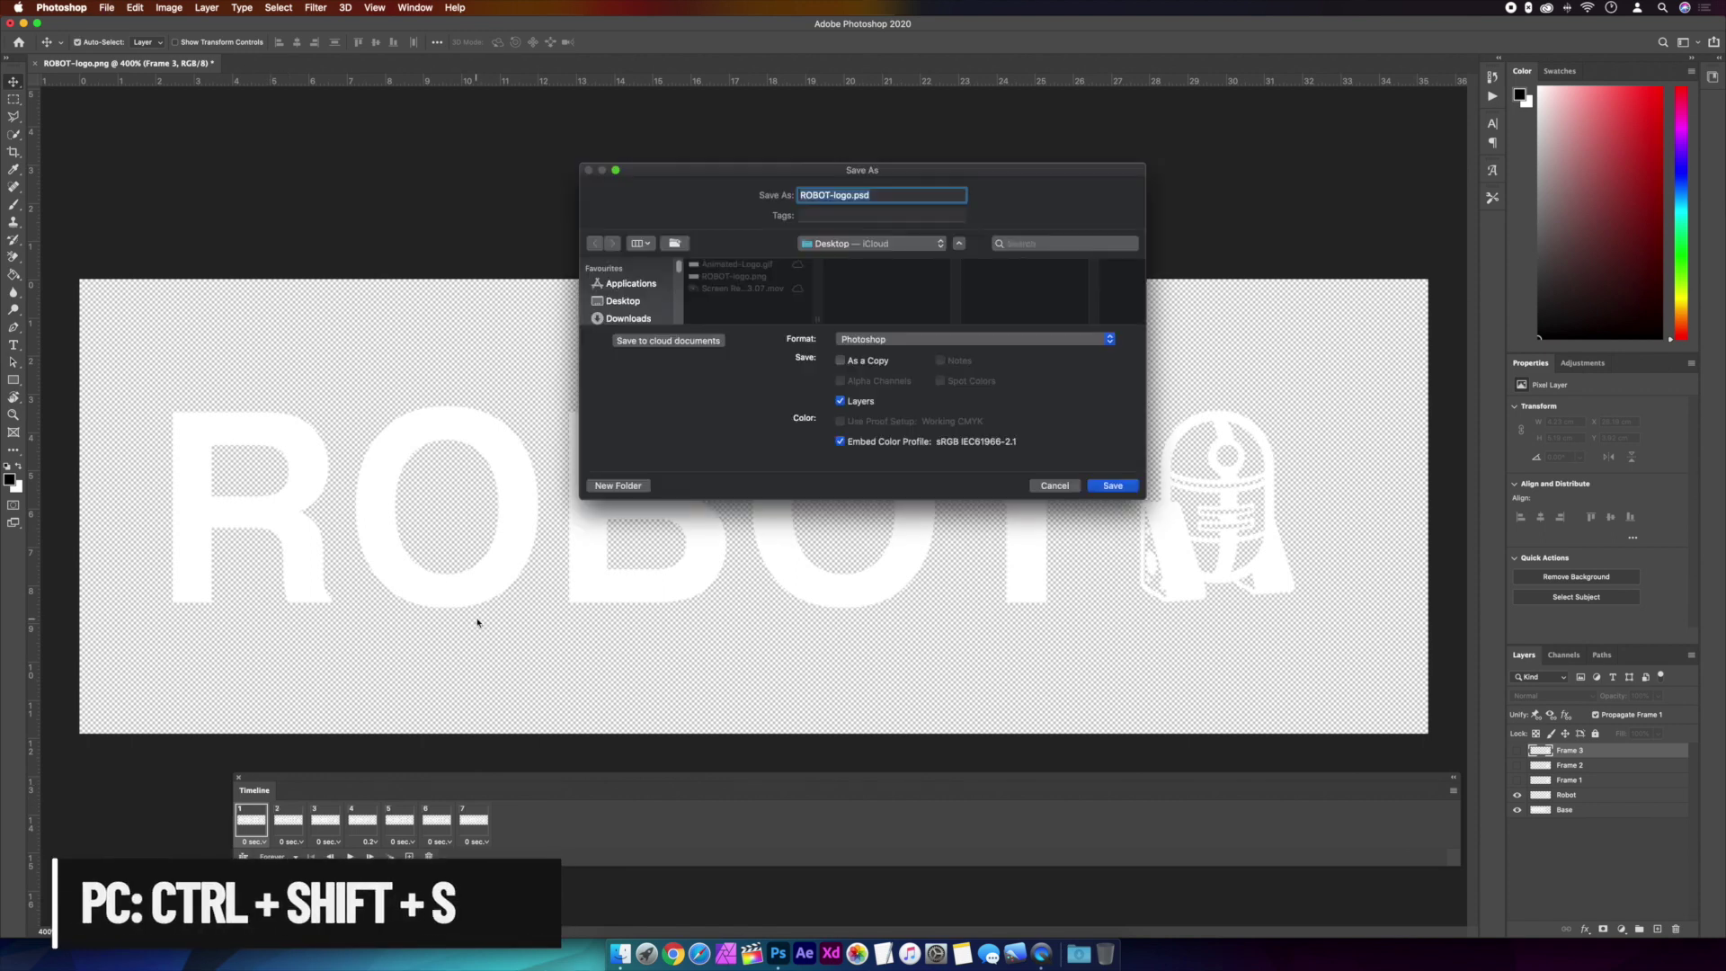
{"action": "type", "text": "Static Logo"}
{"action": "left_click", "coordinate": [913, 340]}
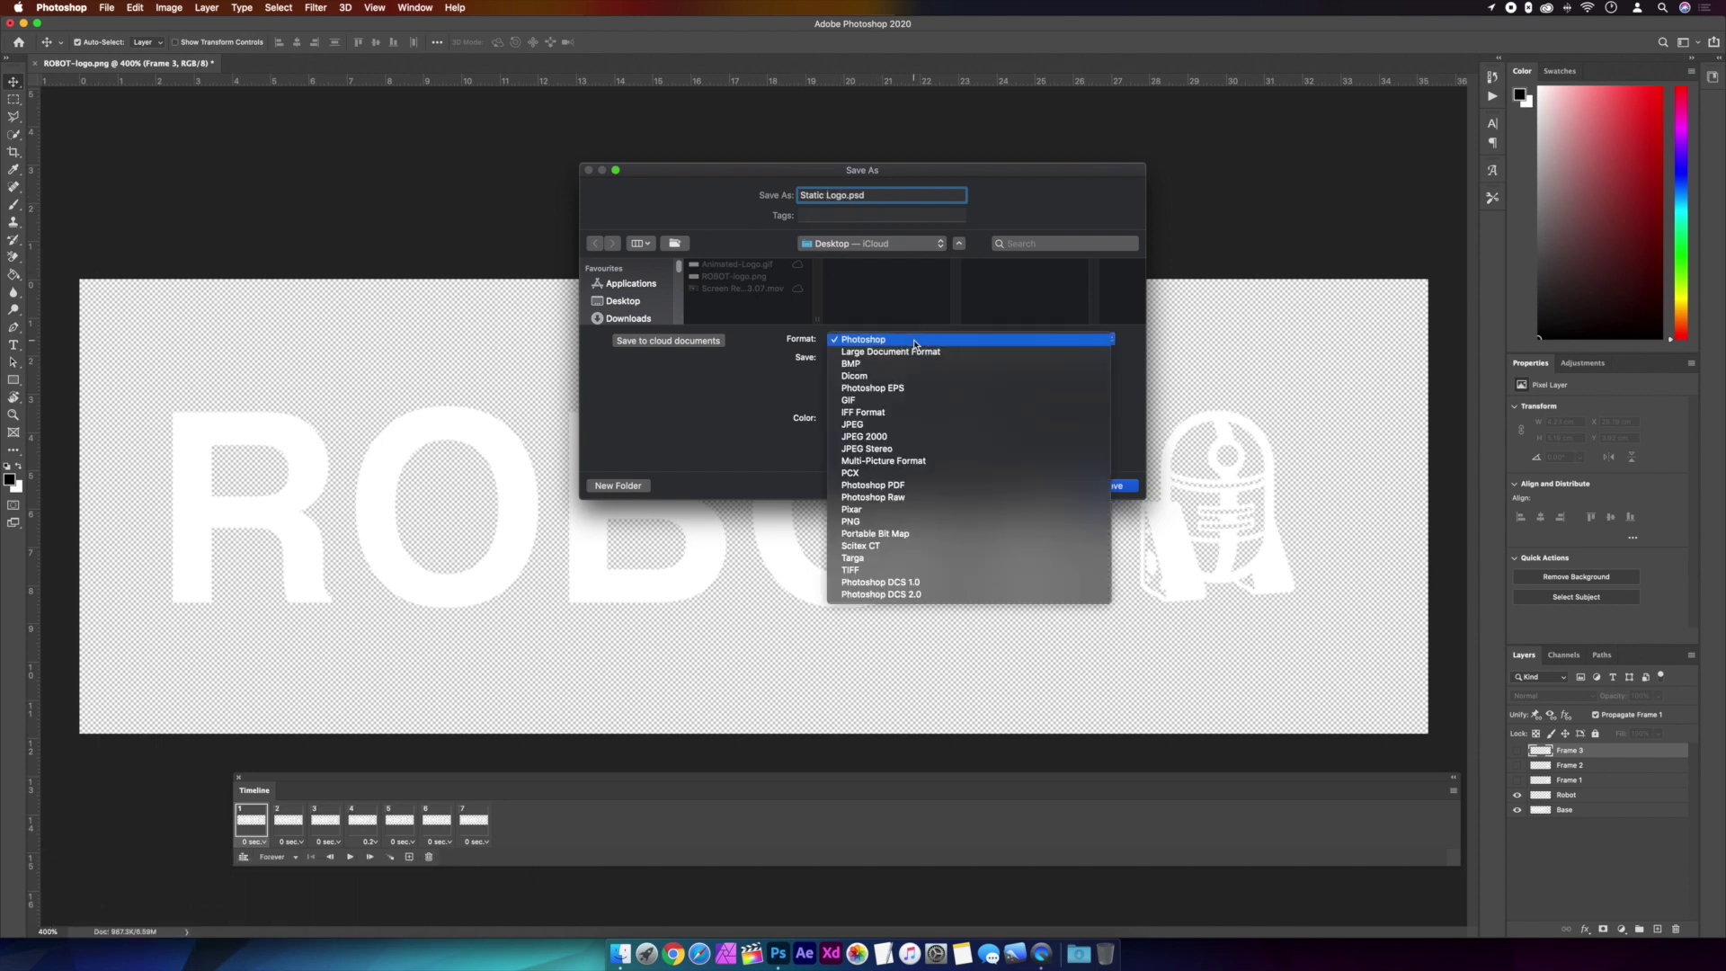
{"action": "left_click", "coordinate": [905, 523]}
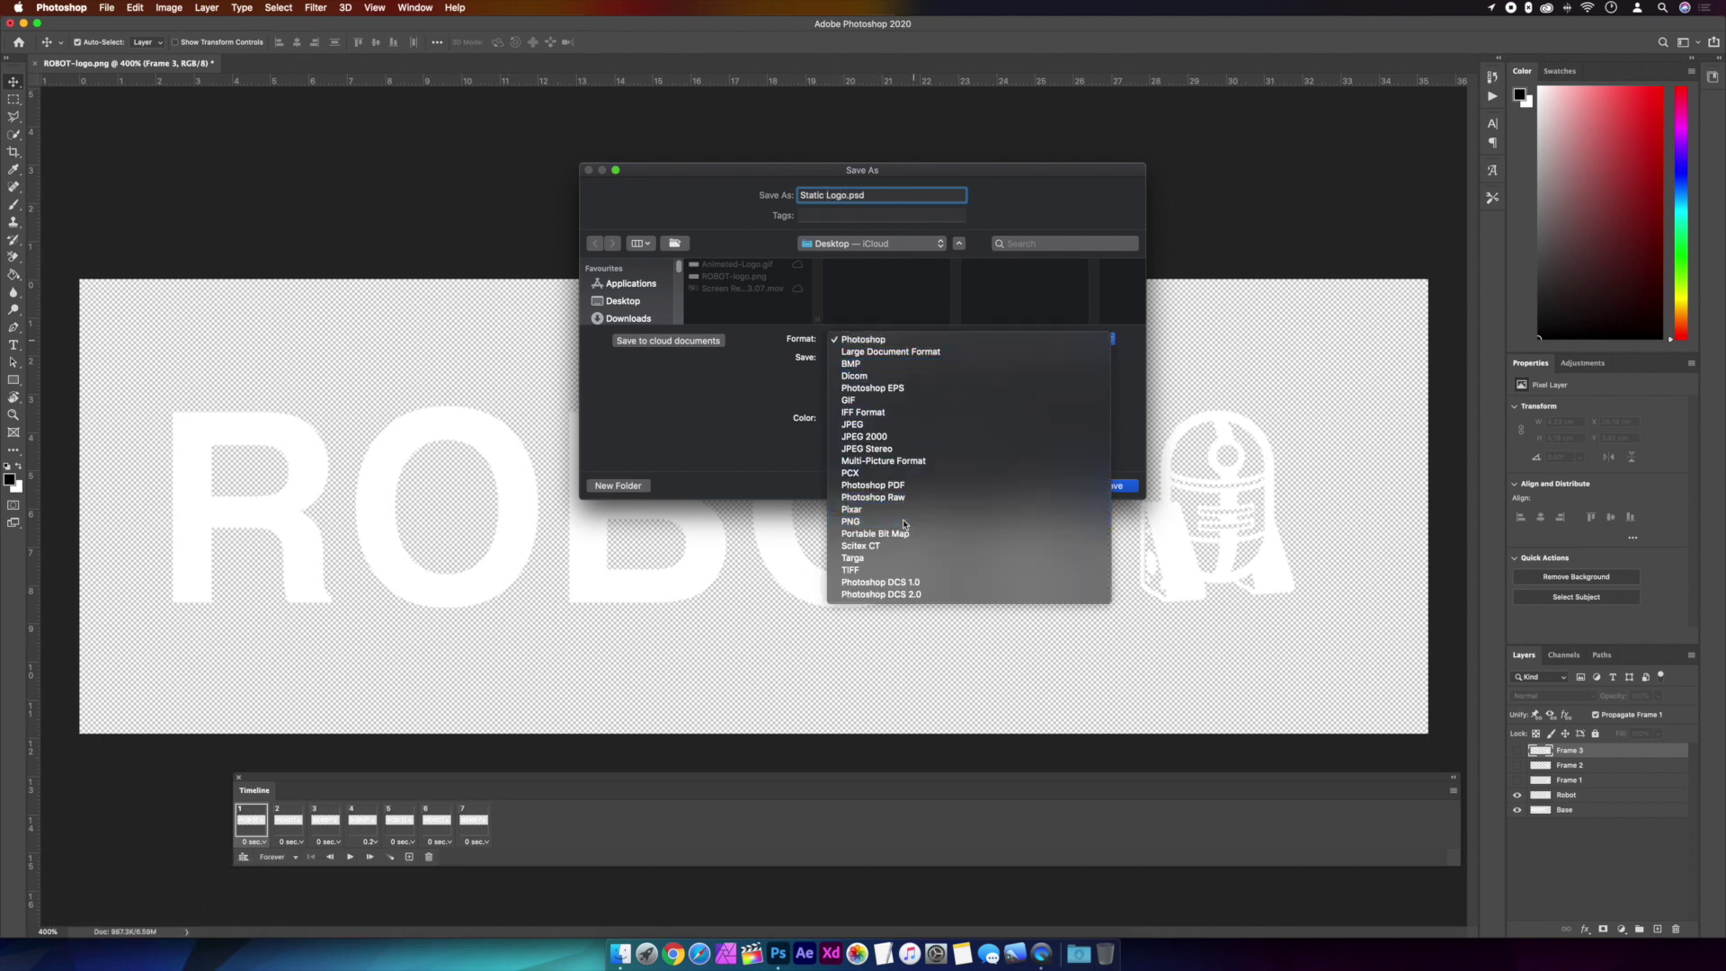
{"action": "left_click", "coordinate": [1097, 487]}
{"action": "left_click", "coordinate": [956, 432]}
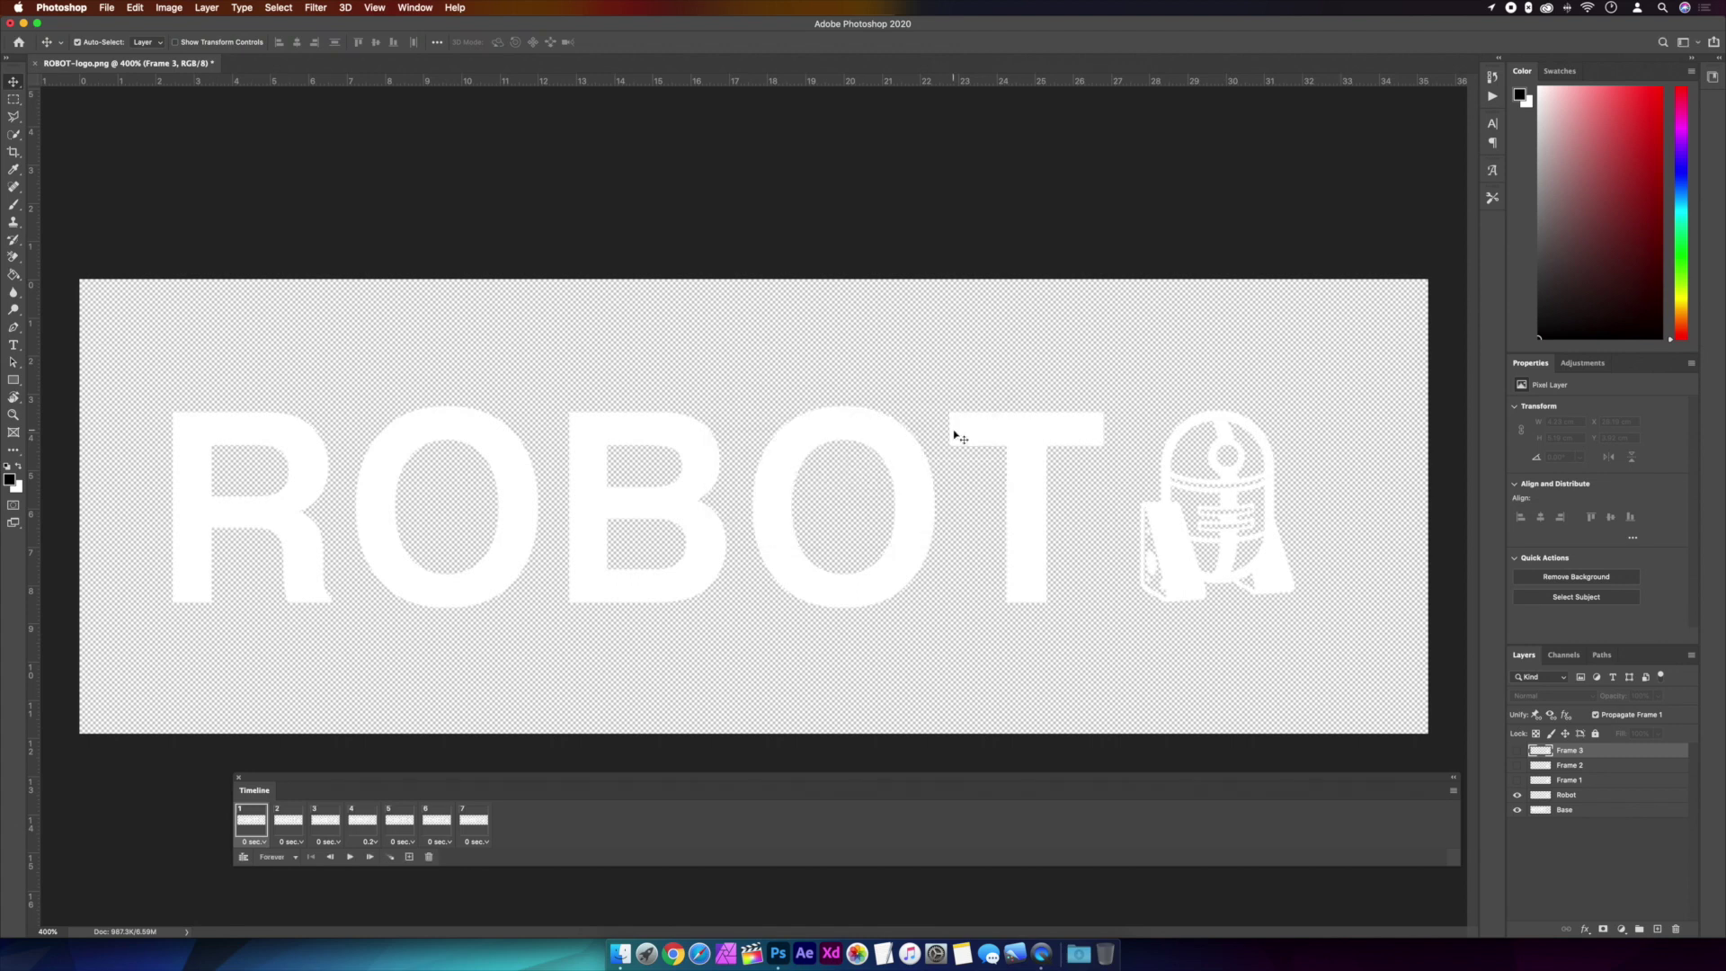
- Hide the Robot and Base layers and start saving the blank canvas as Mask, choosing its format
{"action": "left_click_drag", "start_coordinate": [1518, 795], "coordinate": [1517, 811]}
{"action": "key", "text": "super+shift+s"}
{"action": "left_click", "coordinate": [851, 196]}
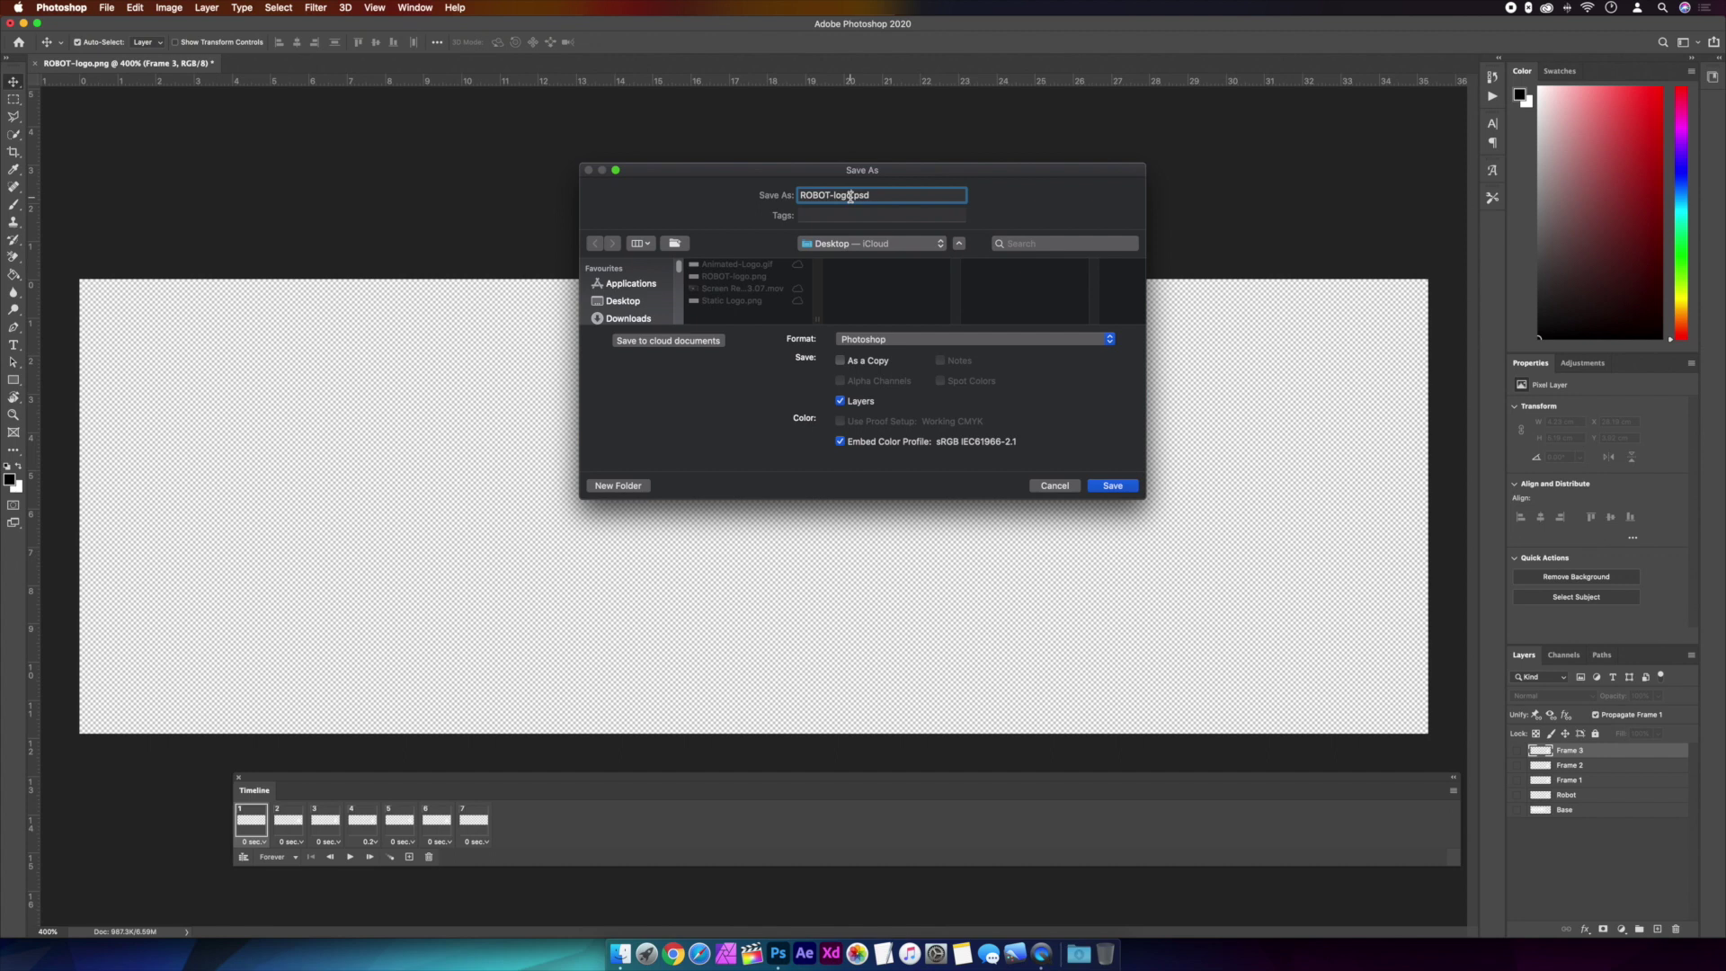
{"action": "left_click_drag", "start_coordinate": [851, 196], "coordinate": [773, 192]}
{"action": "type", "text": "Mask"}
{"action": "left_click", "coordinate": [933, 338]}
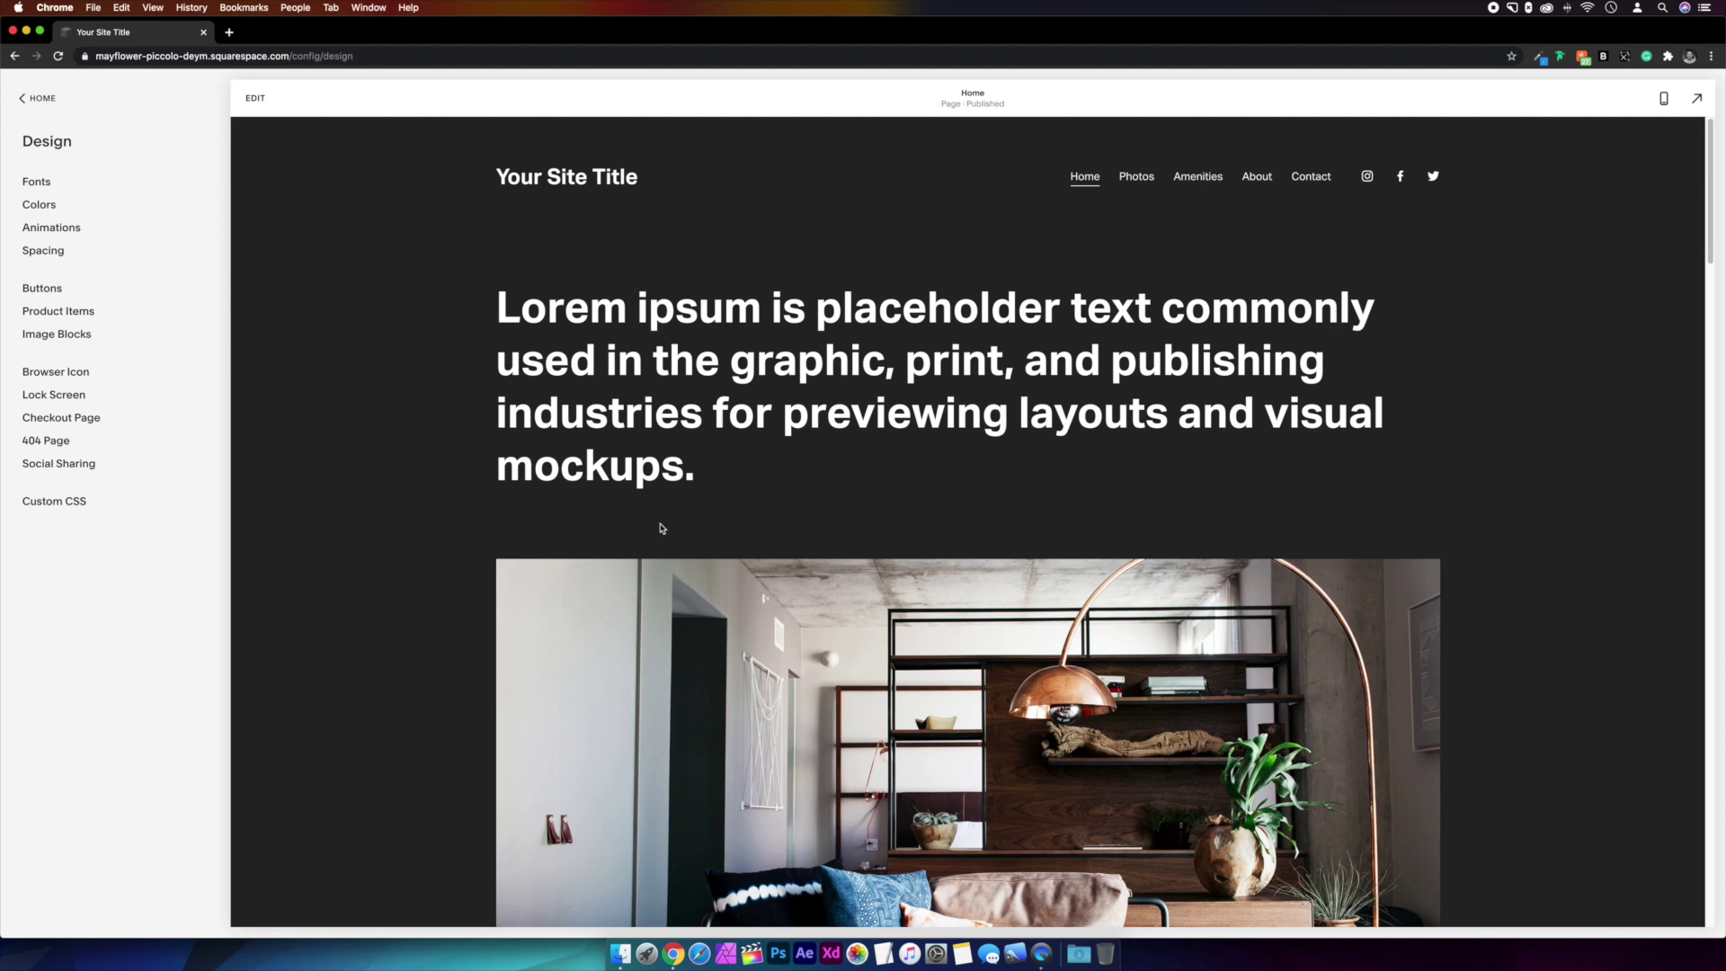
- Enter editing mode and open the site header's Site Title & Logo settings
{"action": "left_click", "coordinate": [253, 99]}
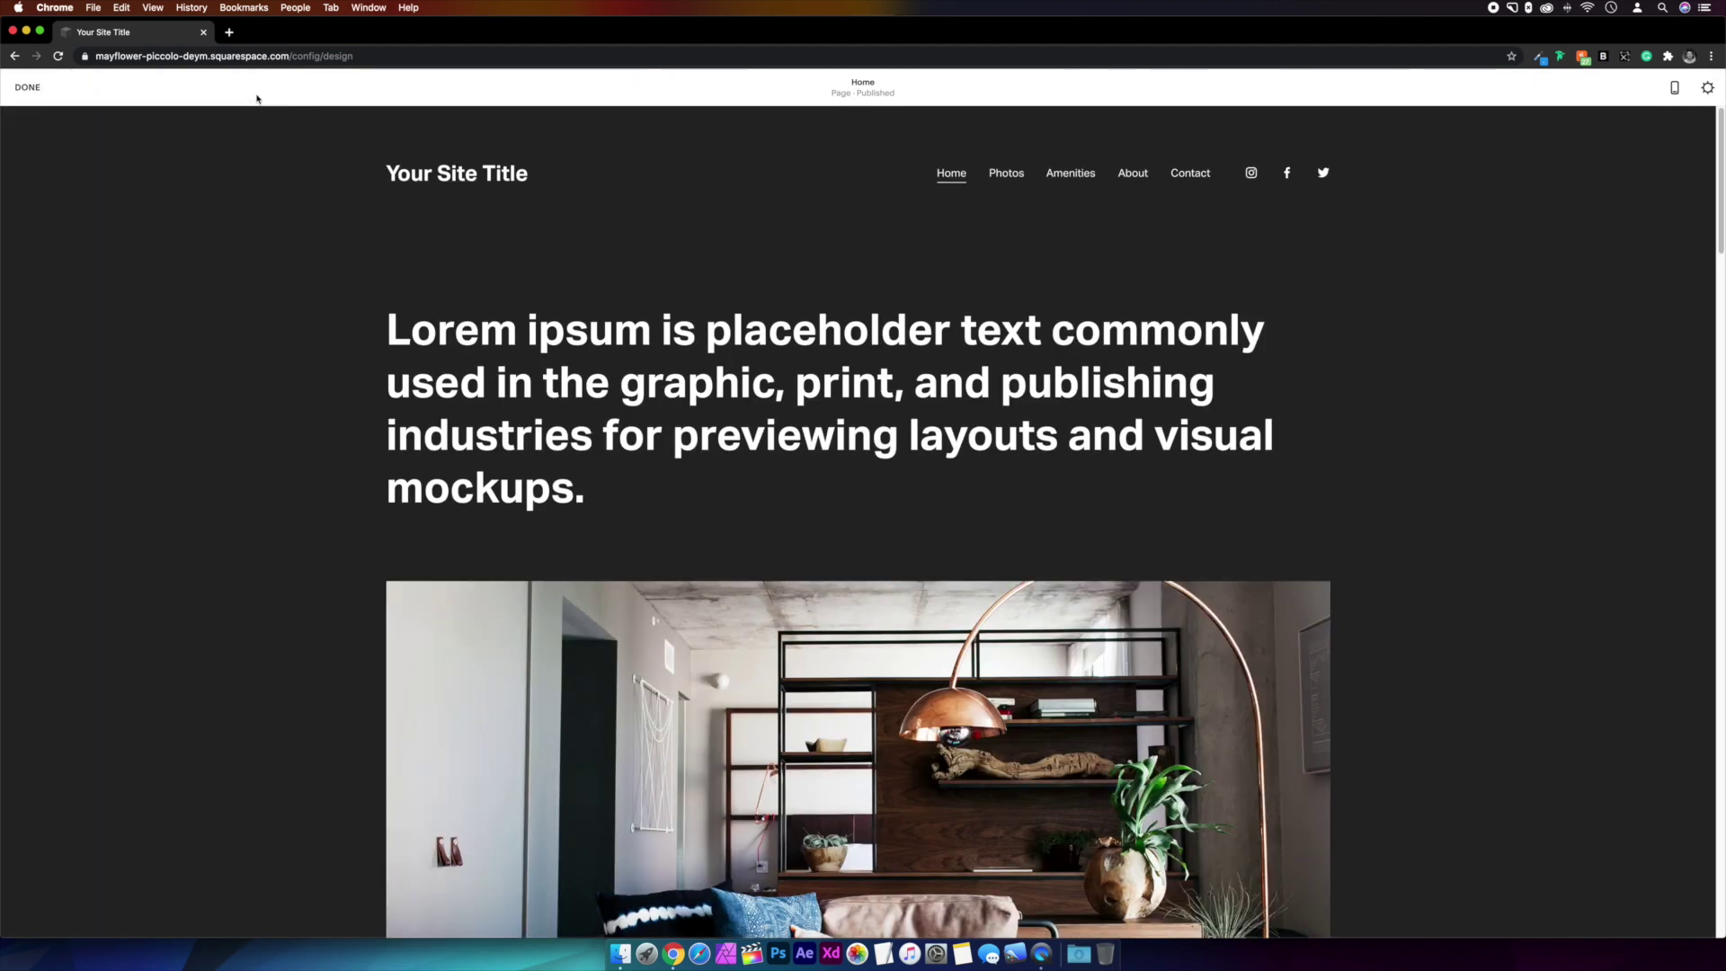
{"action": "mouse_move", "coordinate": [782, 169]}
{"action": "left_click", "coordinate": [860, 214]}
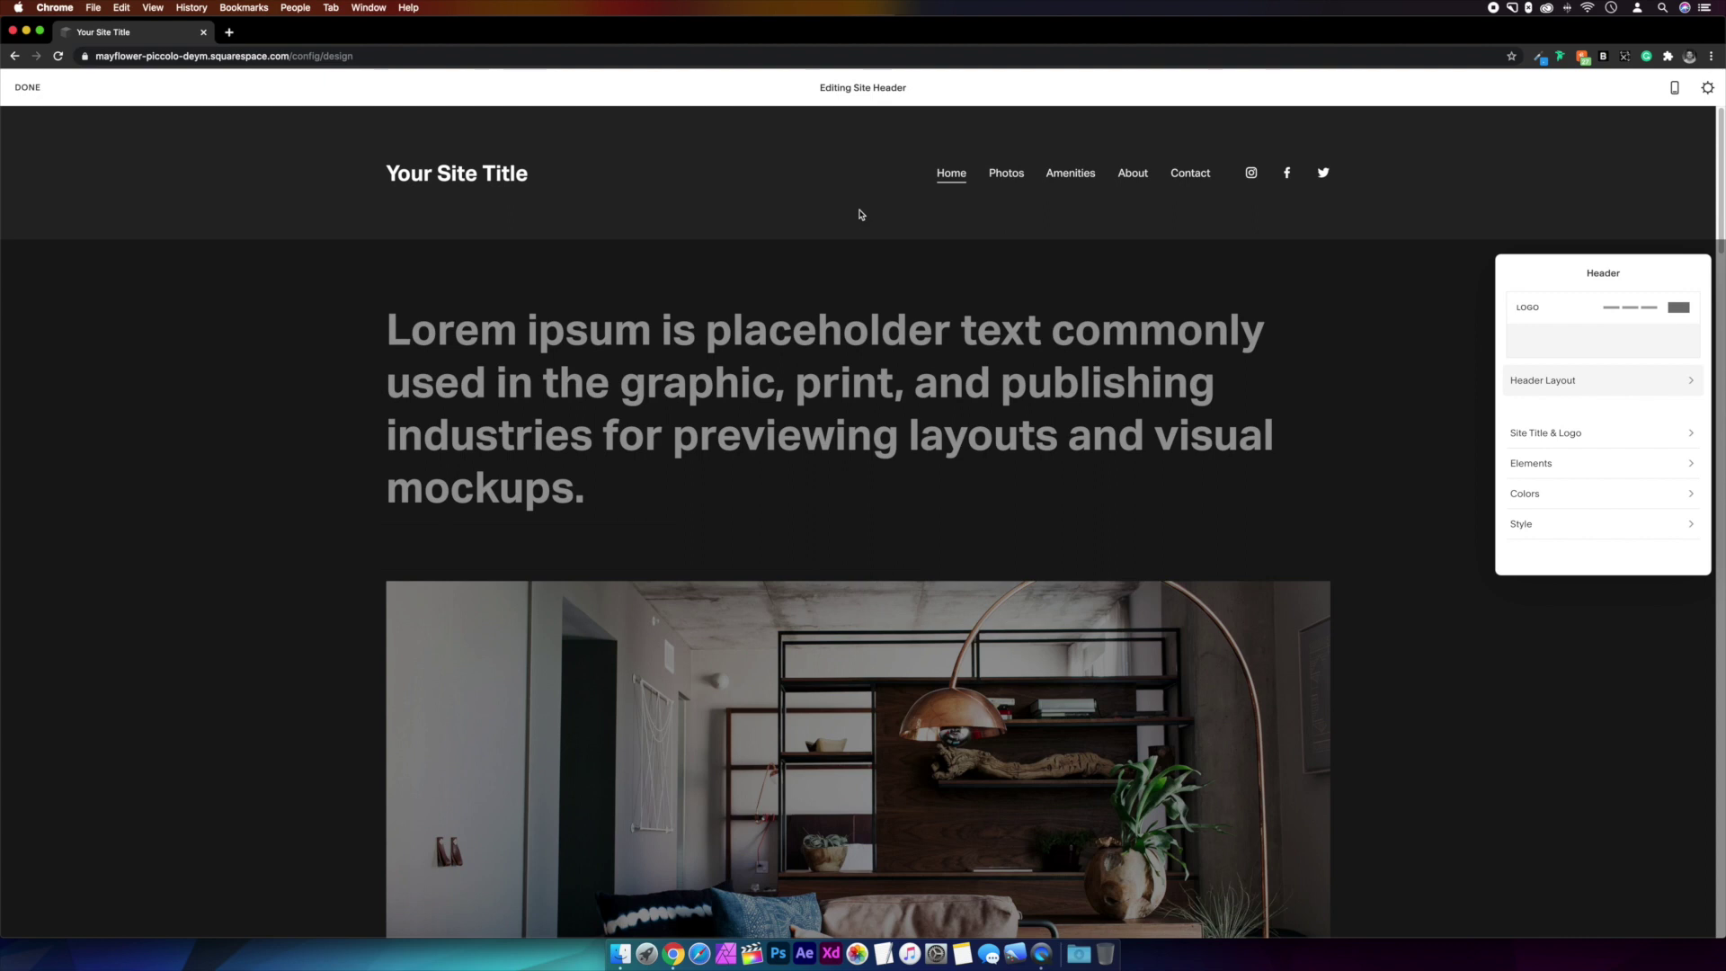
{"action": "left_click", "coordinate": [1628, 430]}
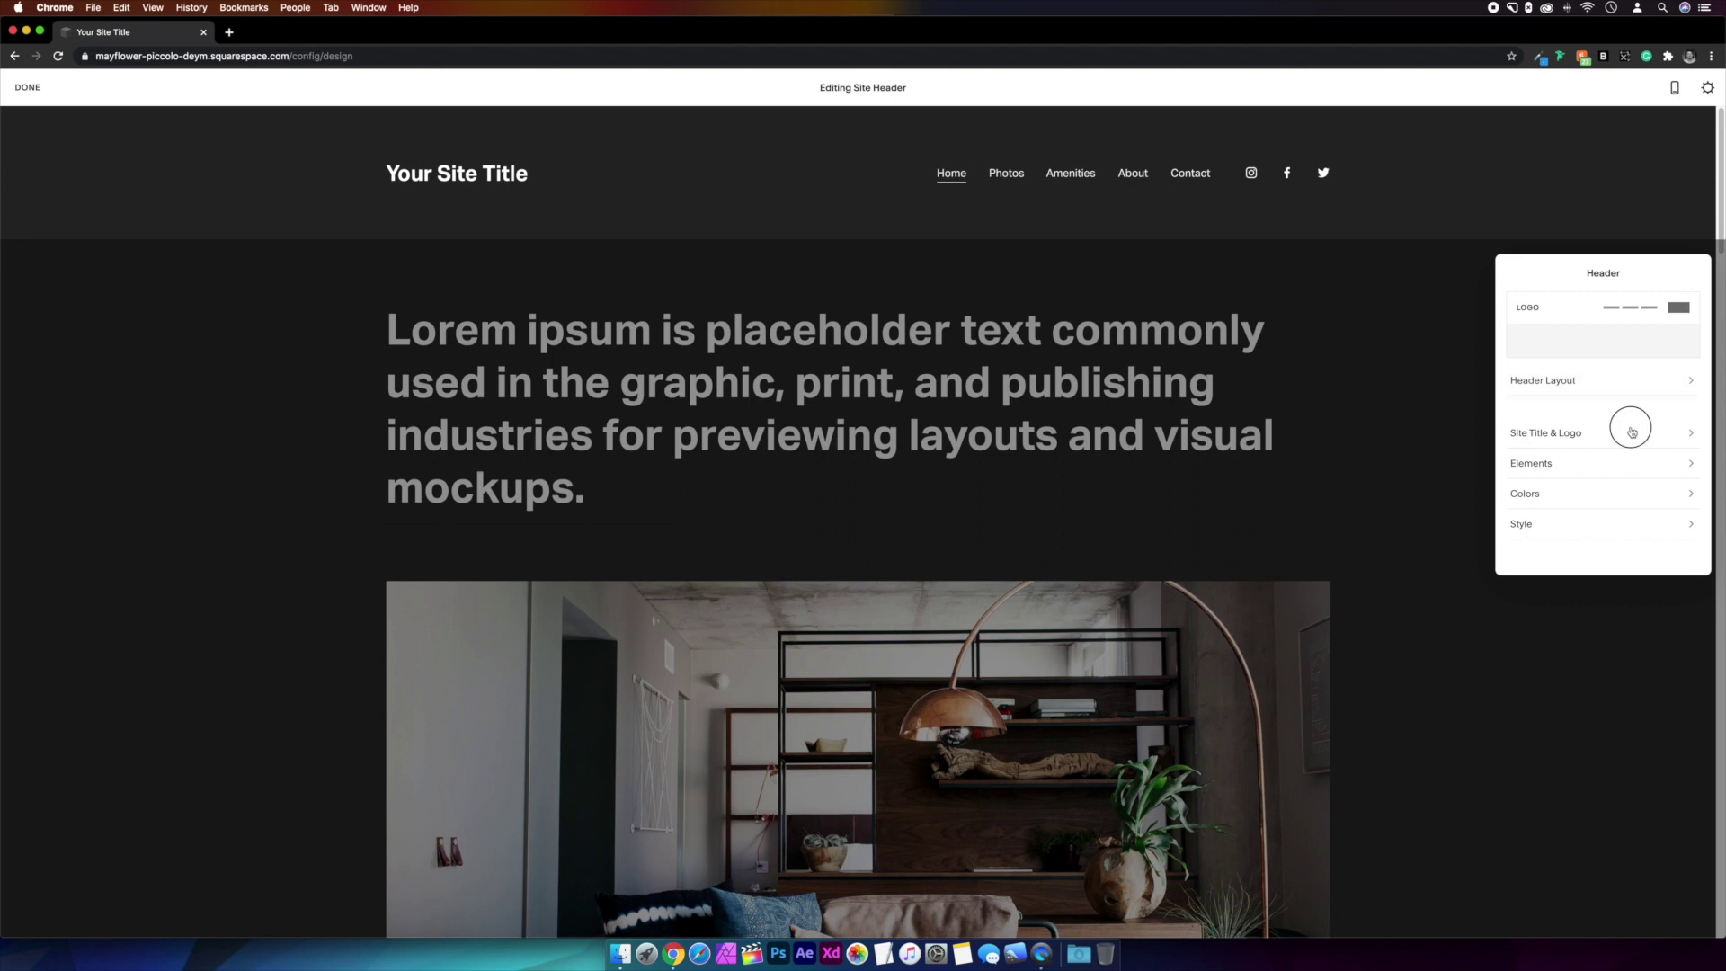
- Set Mask.png as the header logo at 97px height and save the header
{"action": "left_click_drag", "start_coordinate": [1723, 319], "coordinate": [1638, 330]}
{"action": "left_click_drag", "start_coordinate": [1679, 195], "coordinate": [1522, 390]}
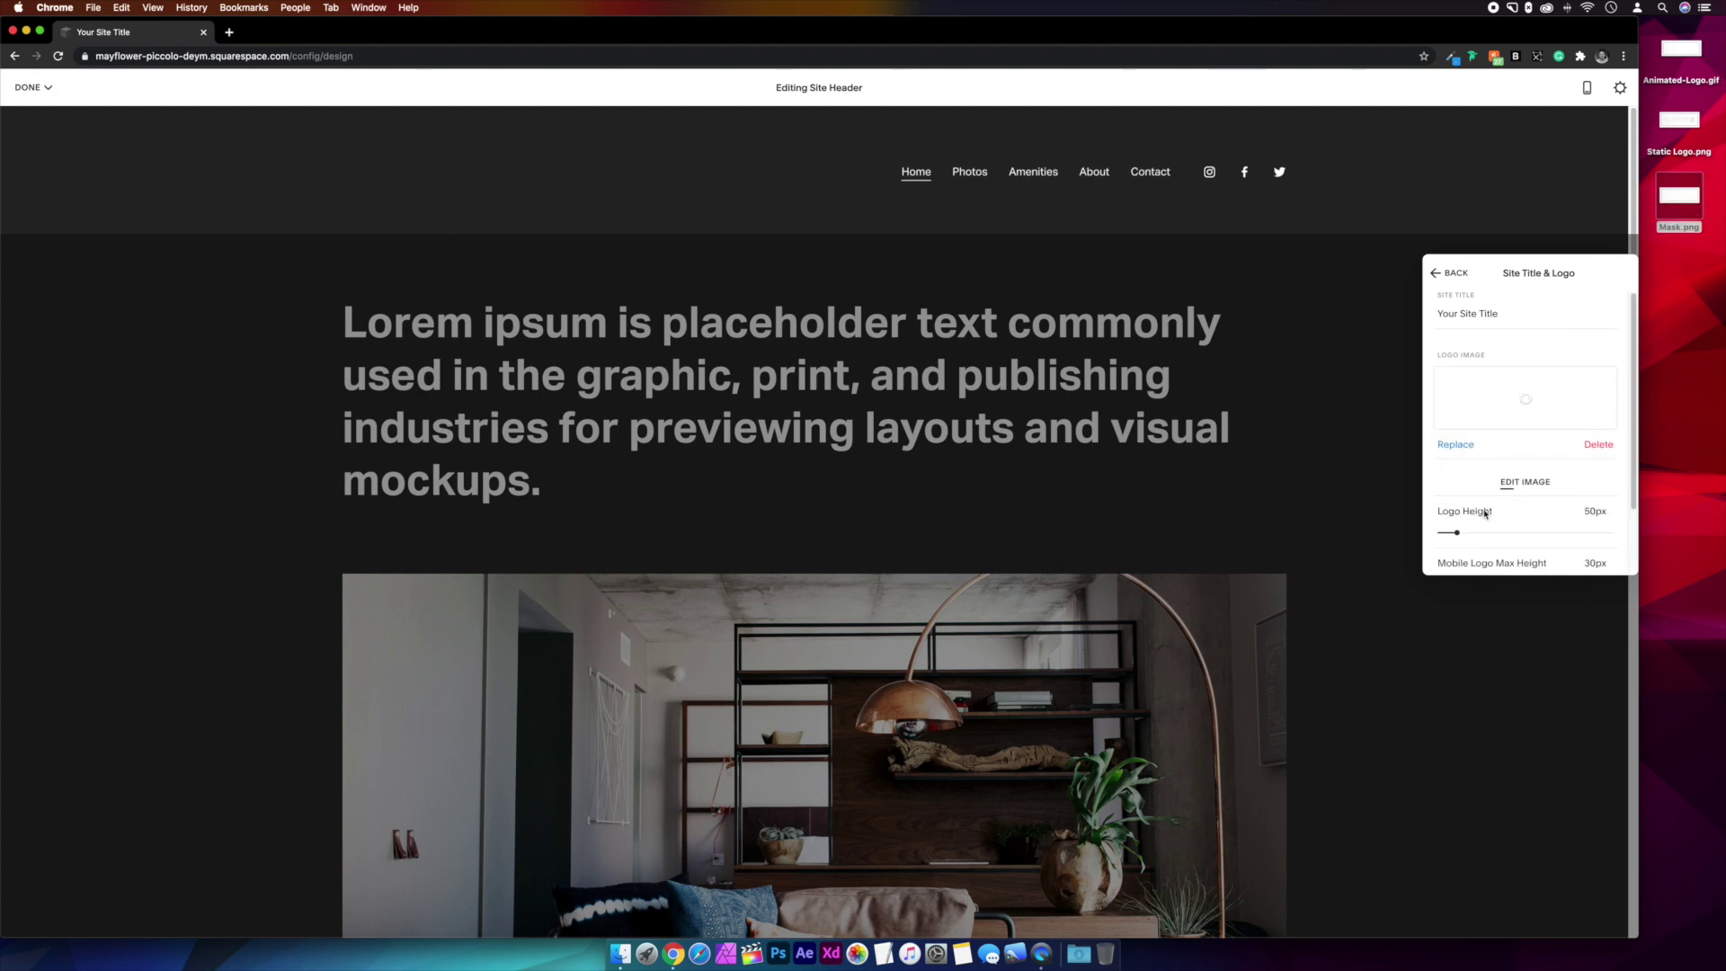
{"action": "left_click_drag", "start_coordinate": [1456, 532], "coordinate": [1485, 533]}
{"action": "left_click", "coordinate": [34, 87]}
{"action": "left_click", "coordinate": [41, 118]}
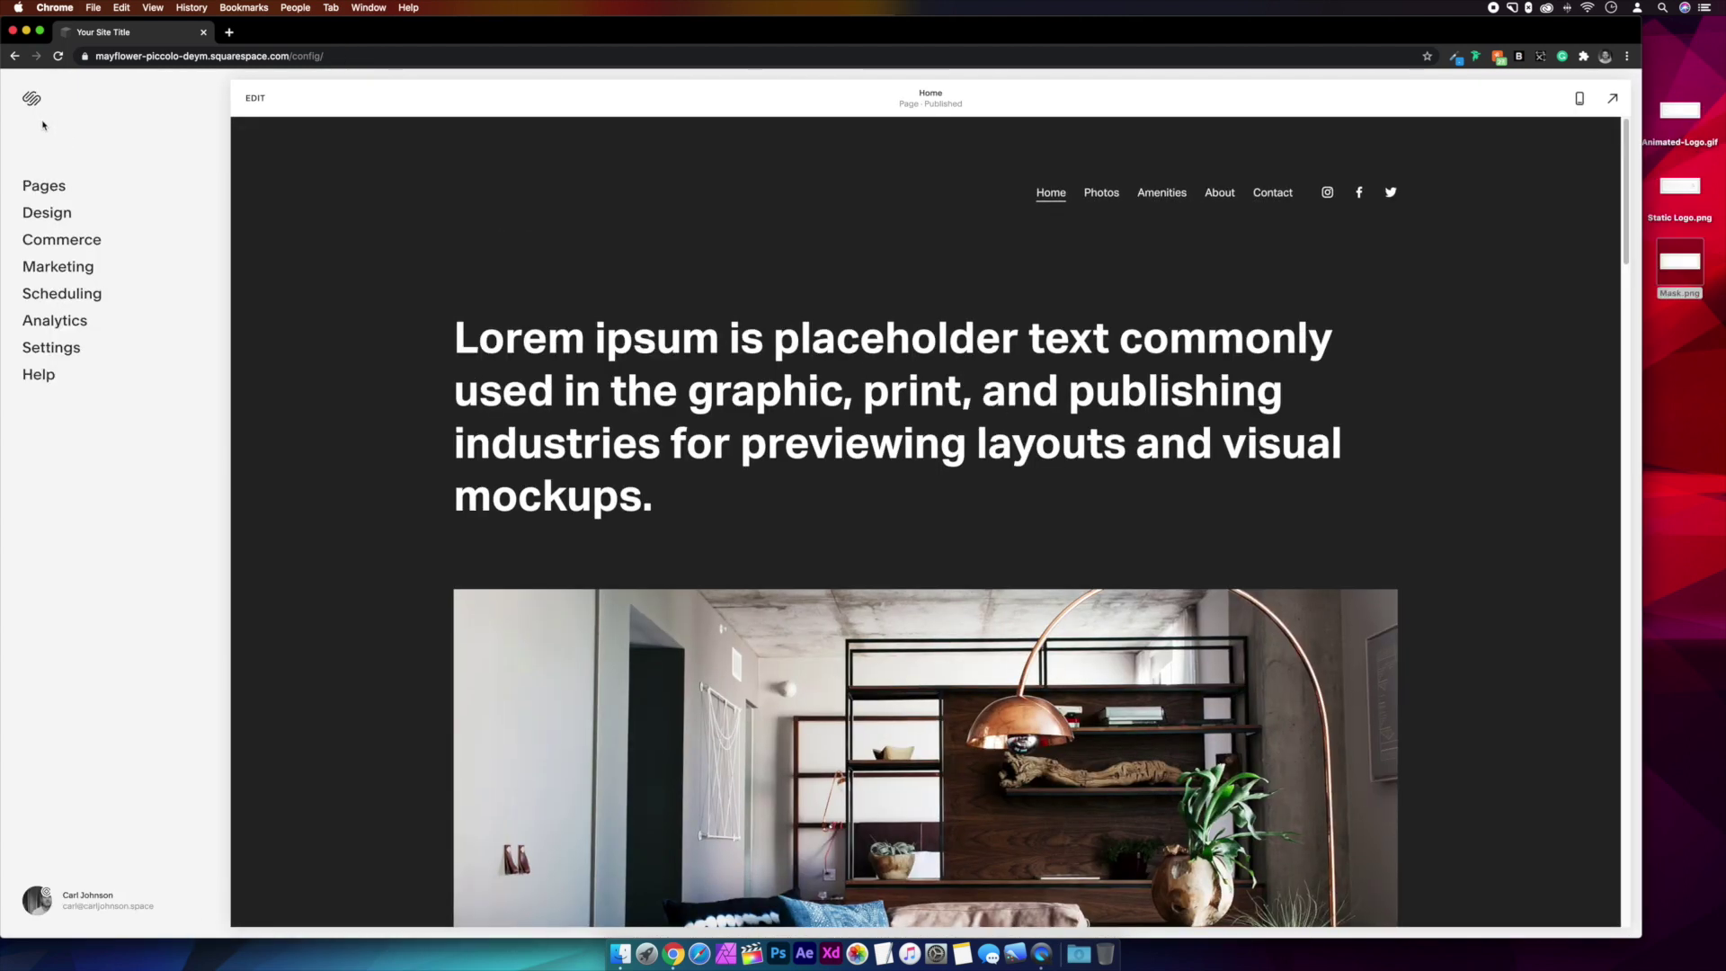
- Go to Design > Custom CSS and open Manage Custom Files
{"action": "left_click", "coordinate": [50, 213]}
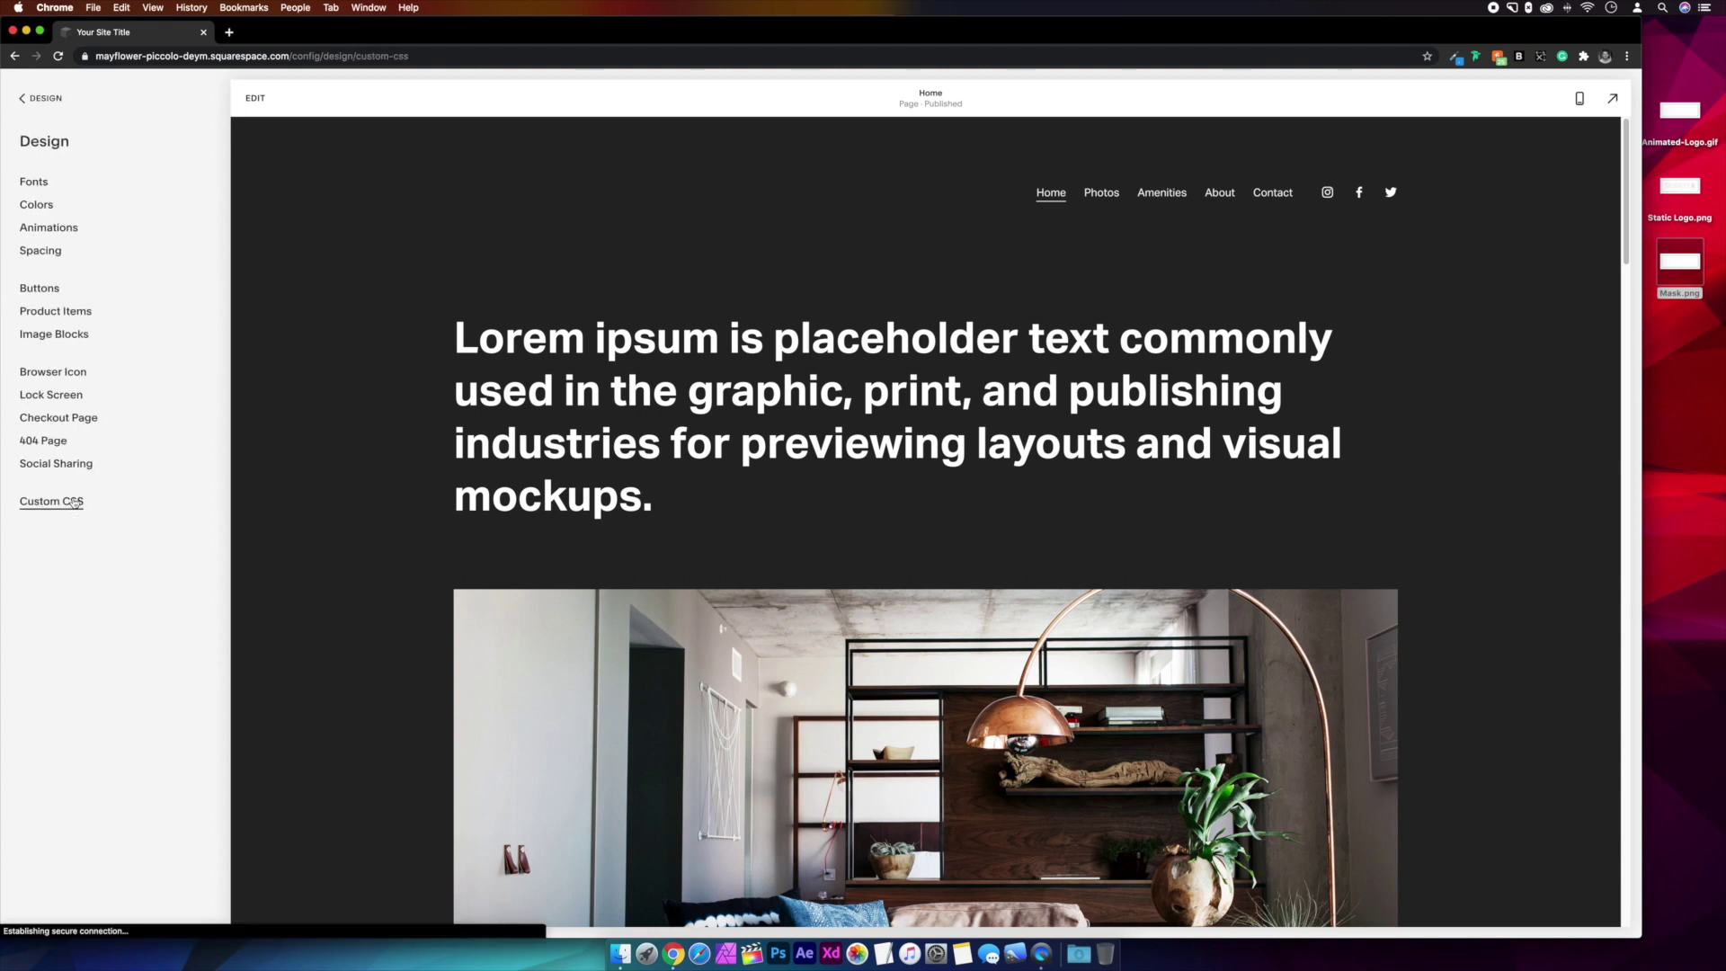
{"action": "left_click", "coordinate": [74, 501]}
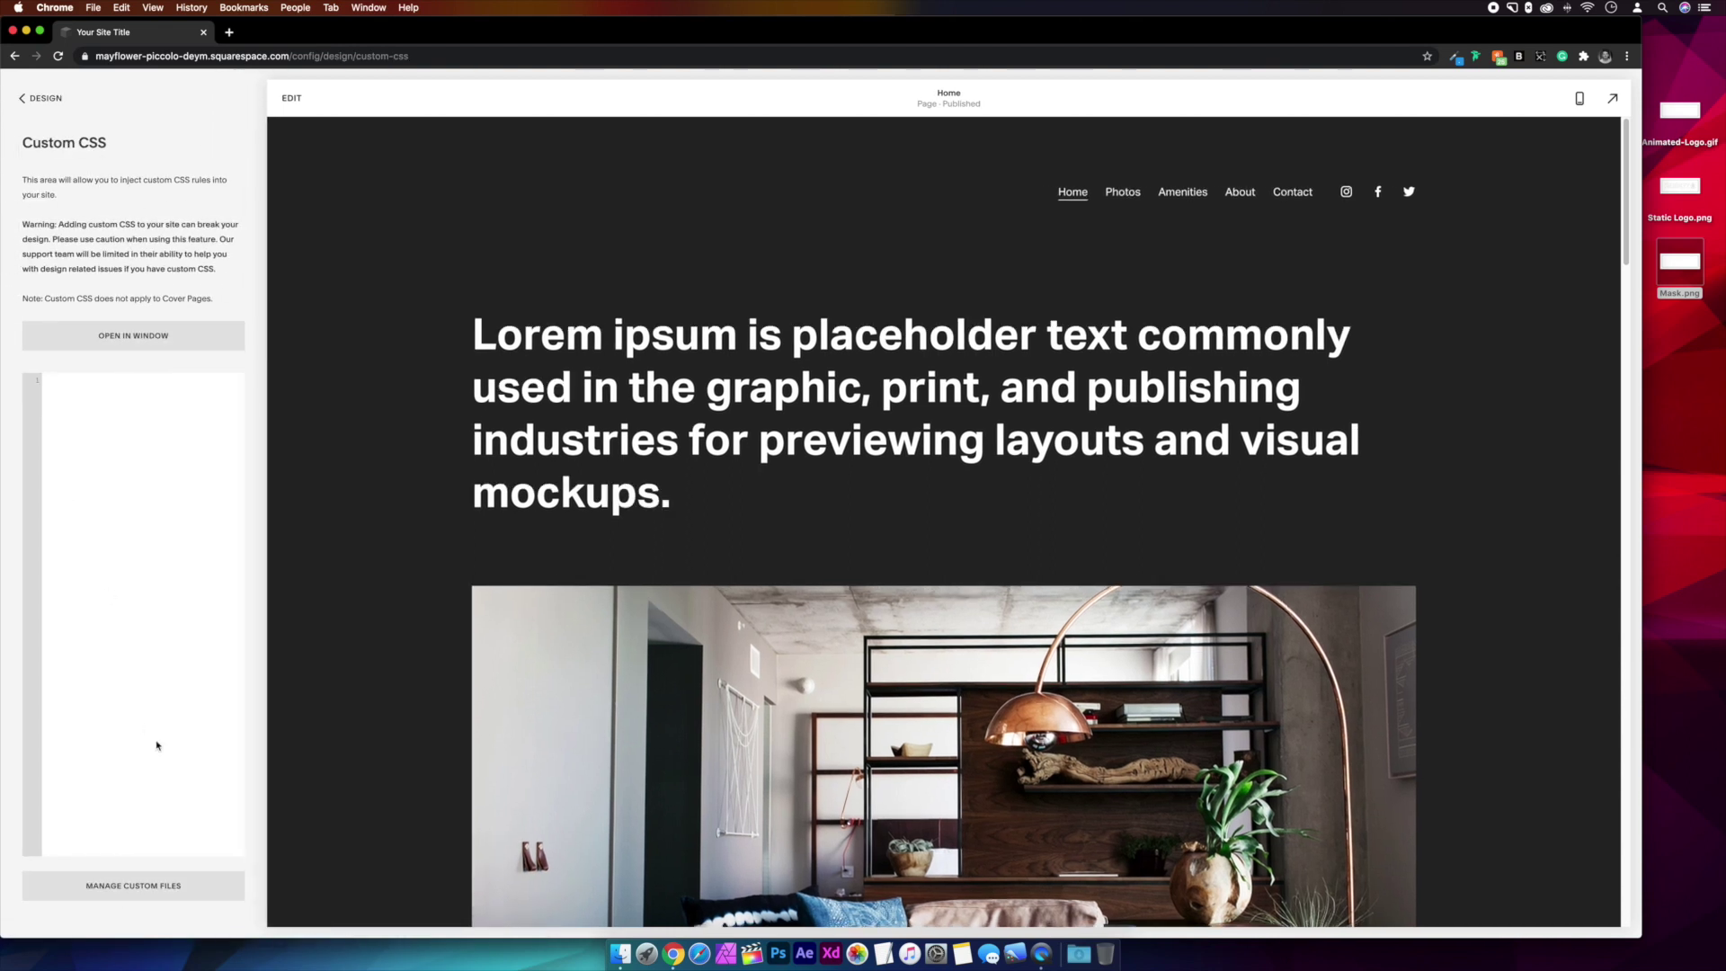
{"action": "left_click", "coordinate": [152, 895]}
- Upload Static Logo.png and Animated-Logo.gif as custom files from the desktop
{"action": "left_click_drag", "start_coordinate": [1679, 191], "coordinate": [122, 660]}
{"action": "left_click_drag", "start_coordinate": [1682, 112], "coordinate": [129, 638]}
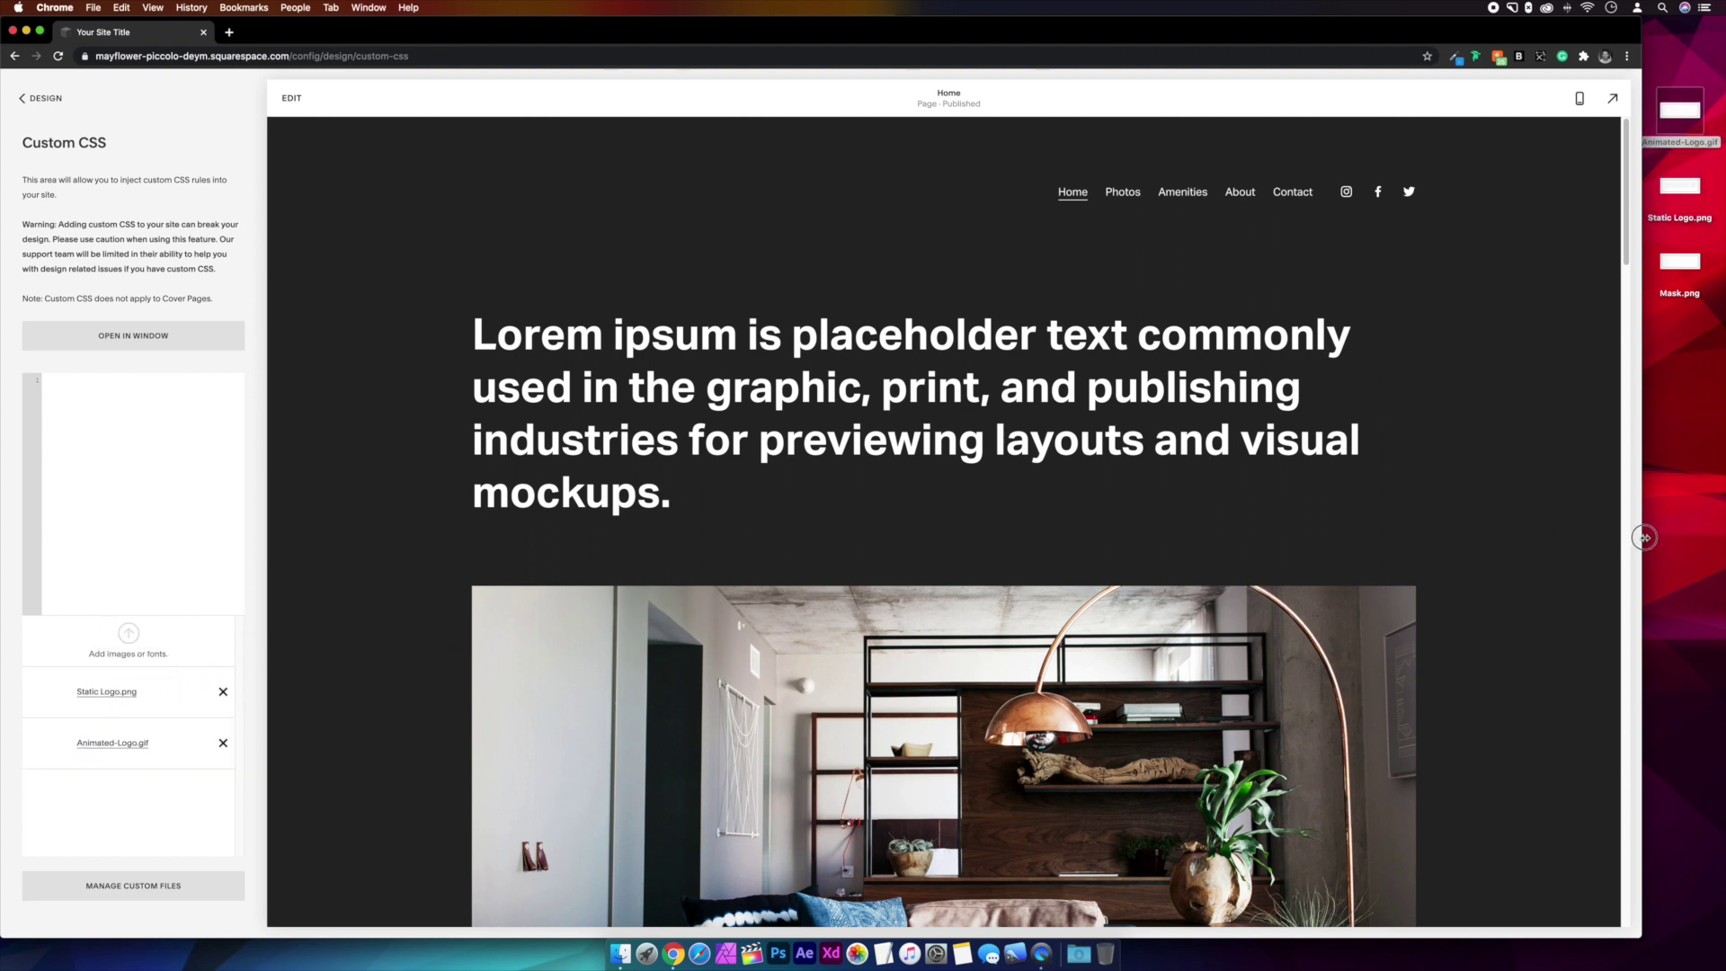
{"action": "left_click_drag", "start_coordinate": [1634, 543], "coordinate": [1719, 532]}
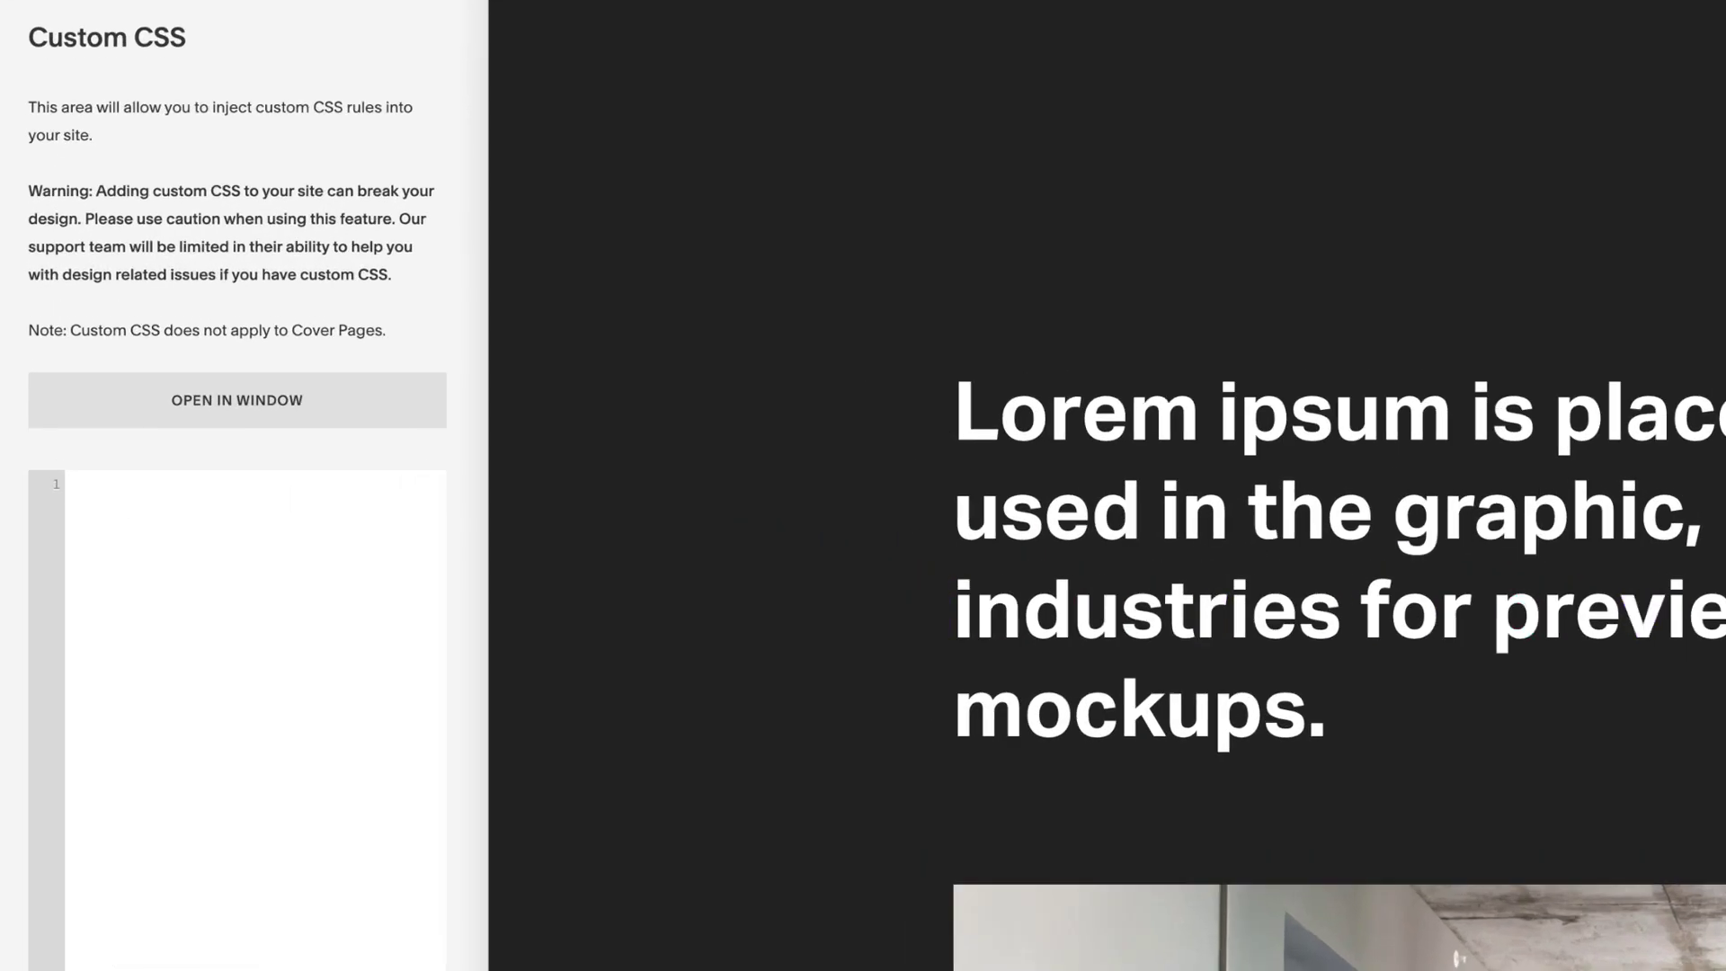
- Start a .header-title-logo rule with an empty background-image: url(''); line
{"action": "type", "text": ".header-title-logo {"}
{"action": "key", "text": "Return"}
{"action": "type", "text": "backg"}
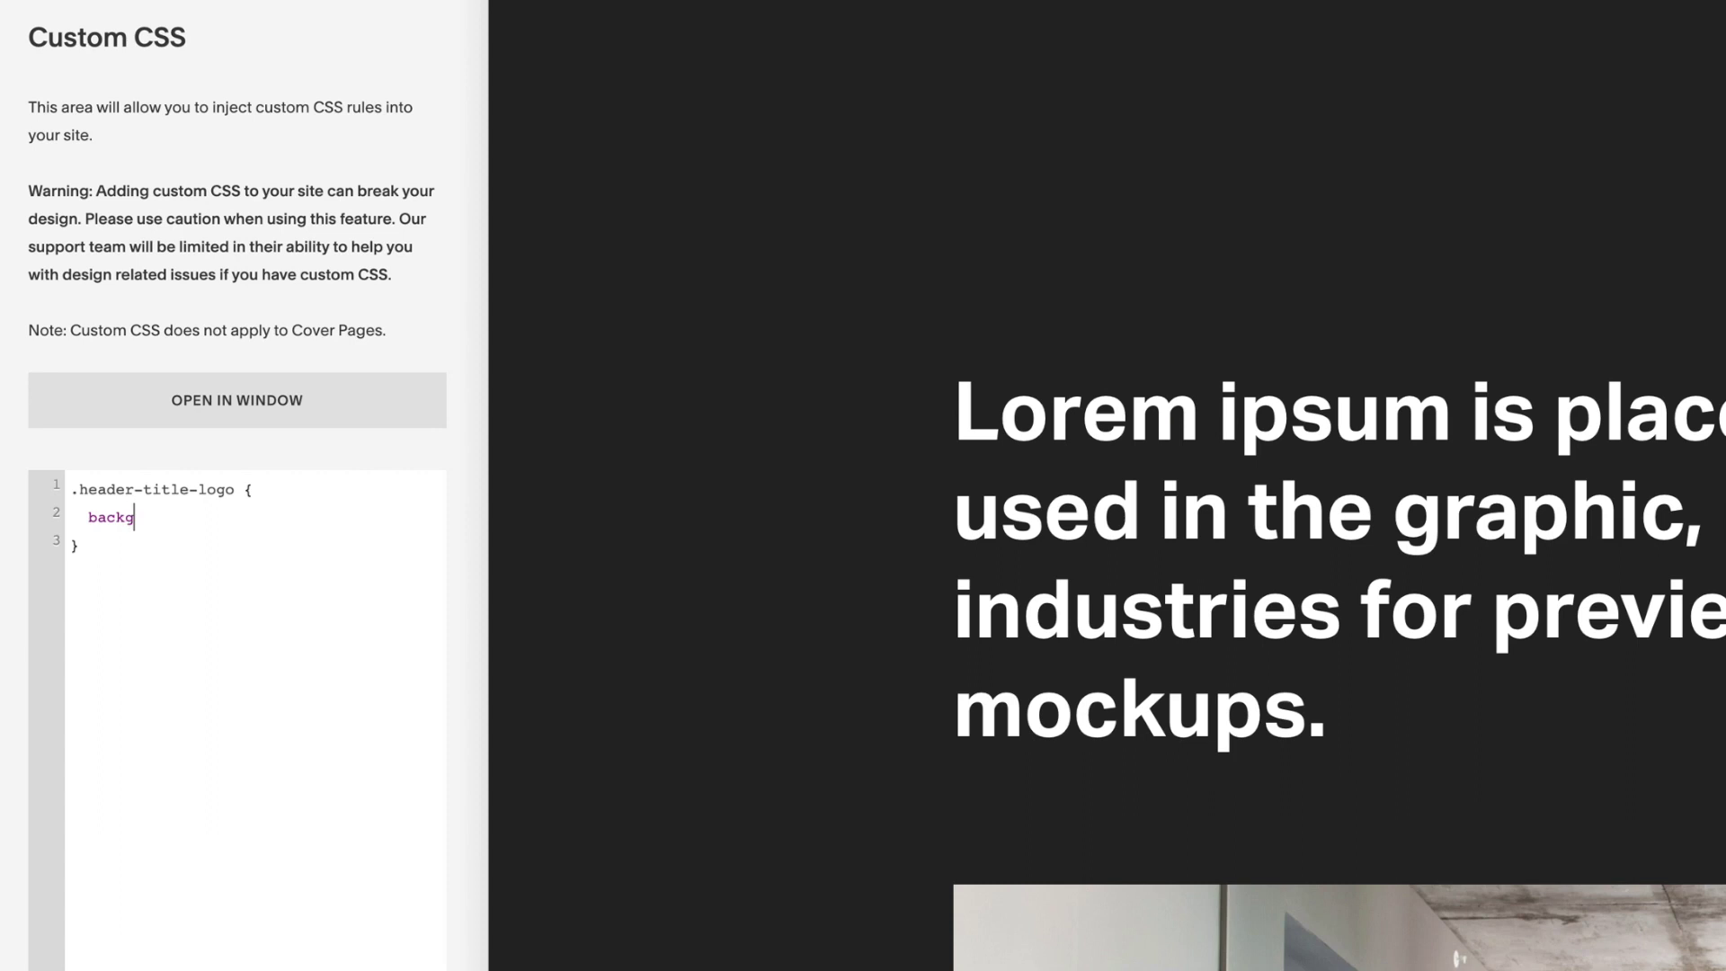
{"action": "type", "text": "round-image: url("}
{"action": "key", "text": "Escape"}
{"action": "type", "text": "'"}
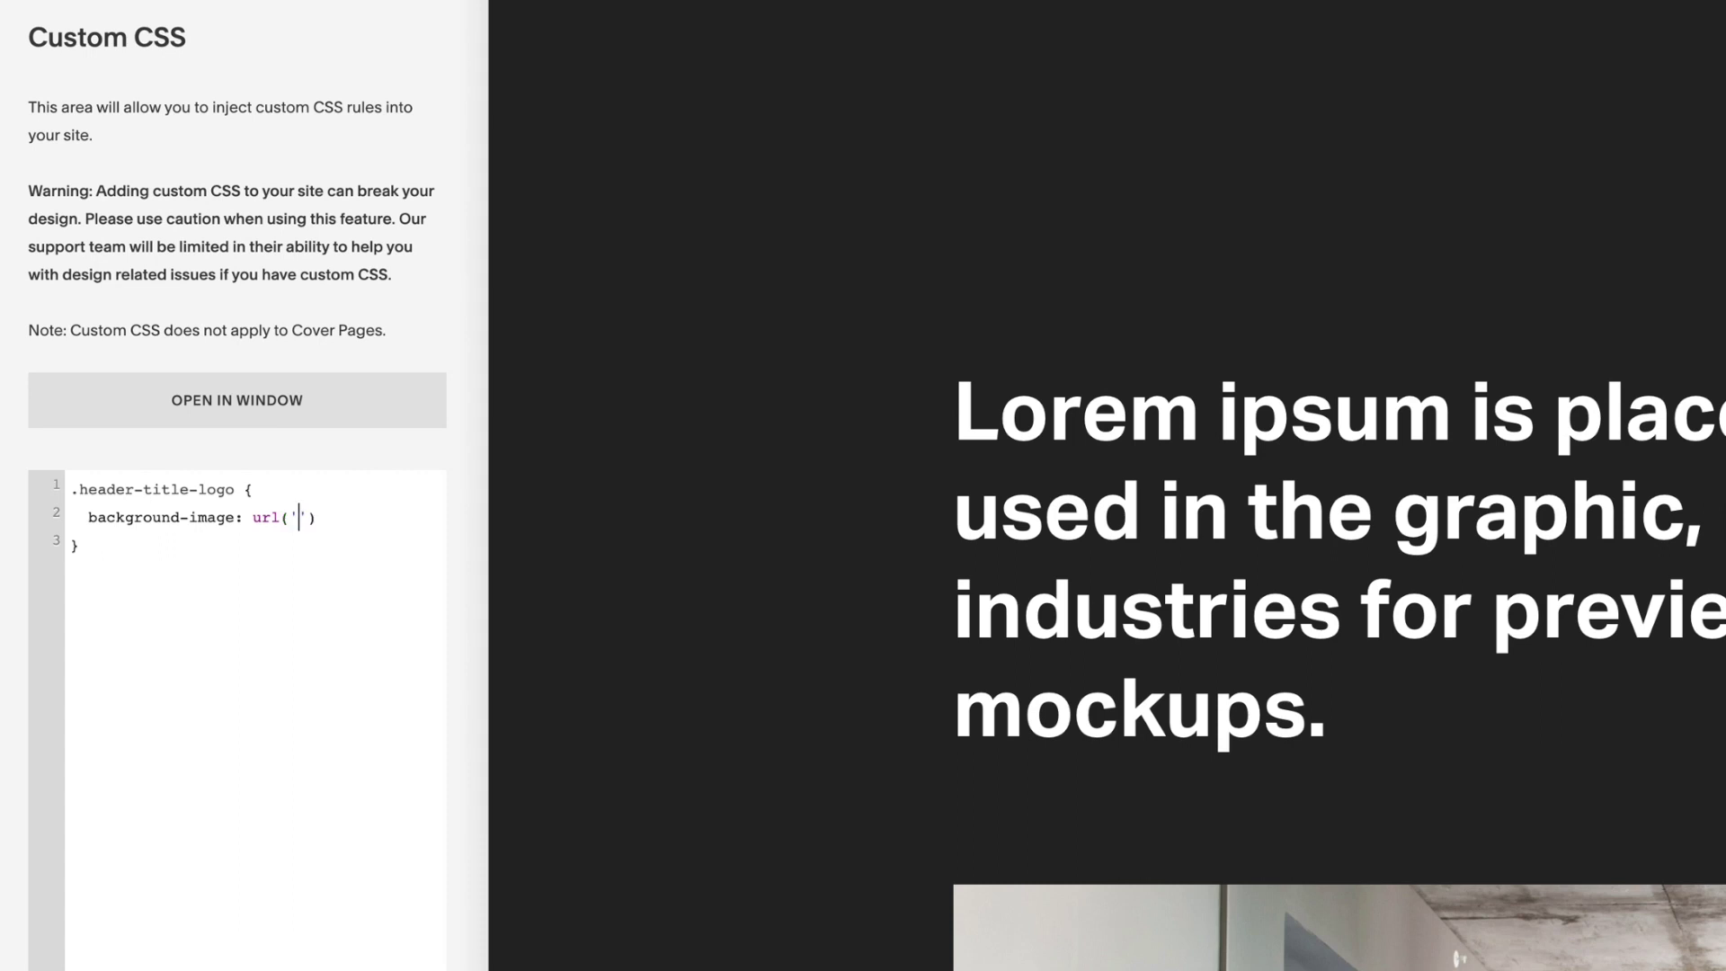
{"action": "left_click", "coordinate": [316, 517]}
{"action": "type", "text": ";"}
- Add background-size: cover;, background-repeat: no-repeat; and transition: .5s; lines to the rule
{"action": "key", "text": "Return"}
{"action": "type", "text": "background-size: cover;"}
{"action": "key", "text": "Return"}
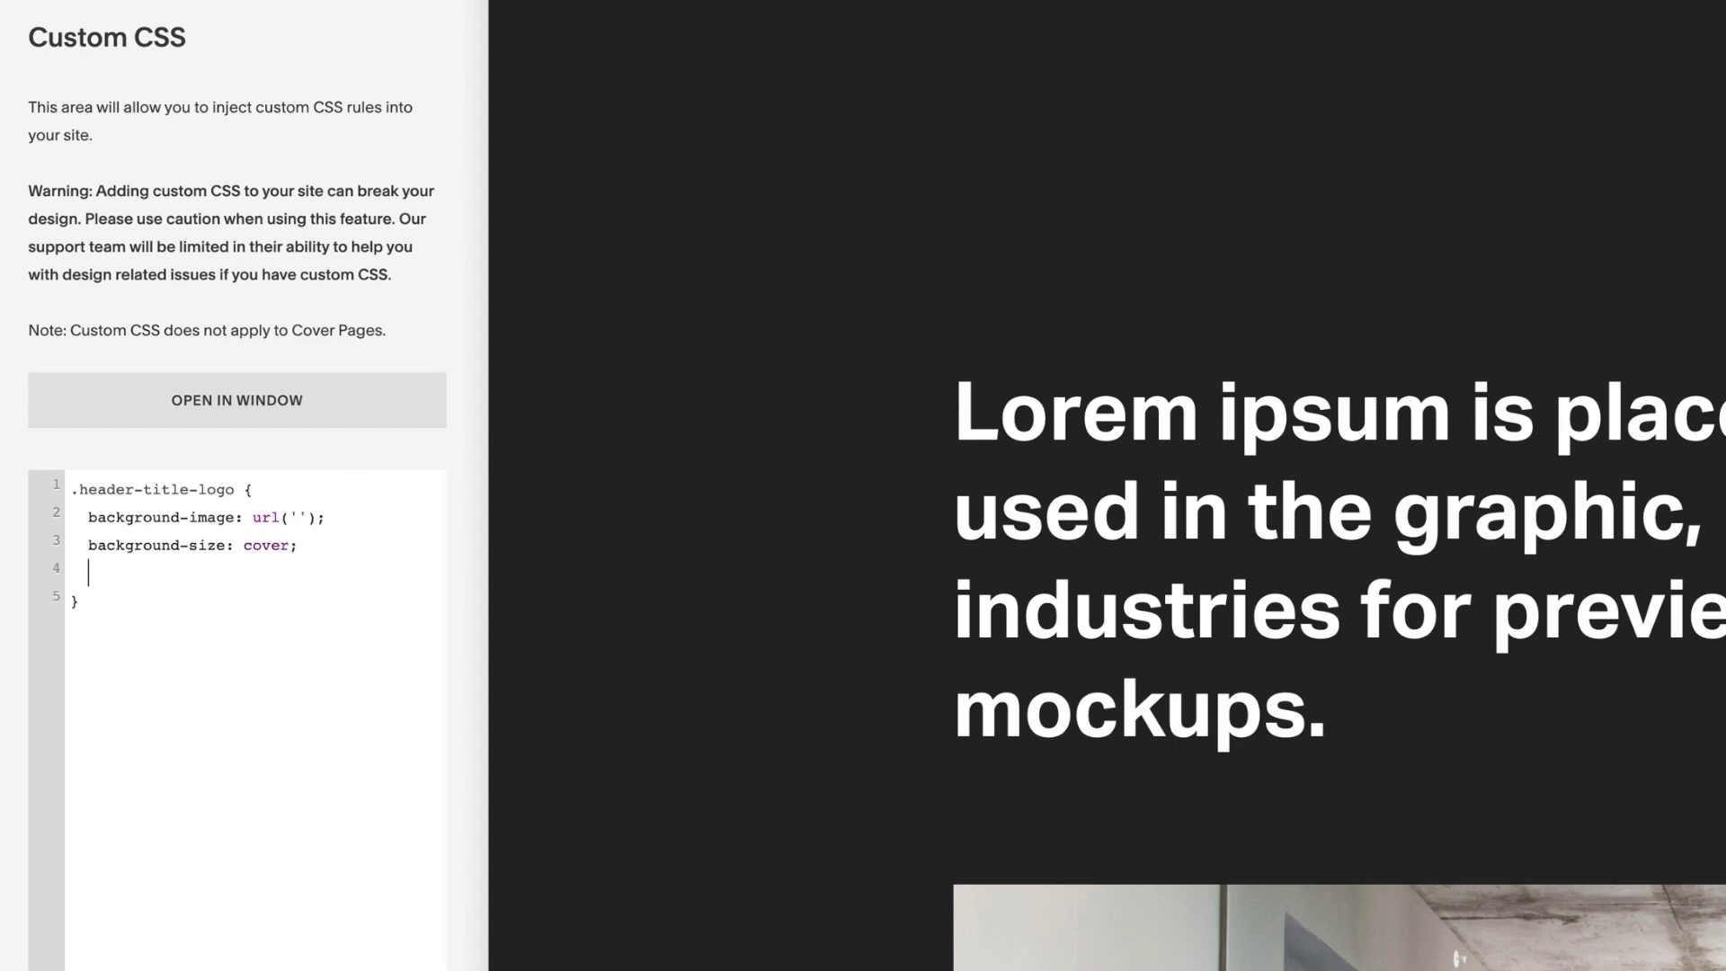
{"action": "type", "text": "background-repeat"}
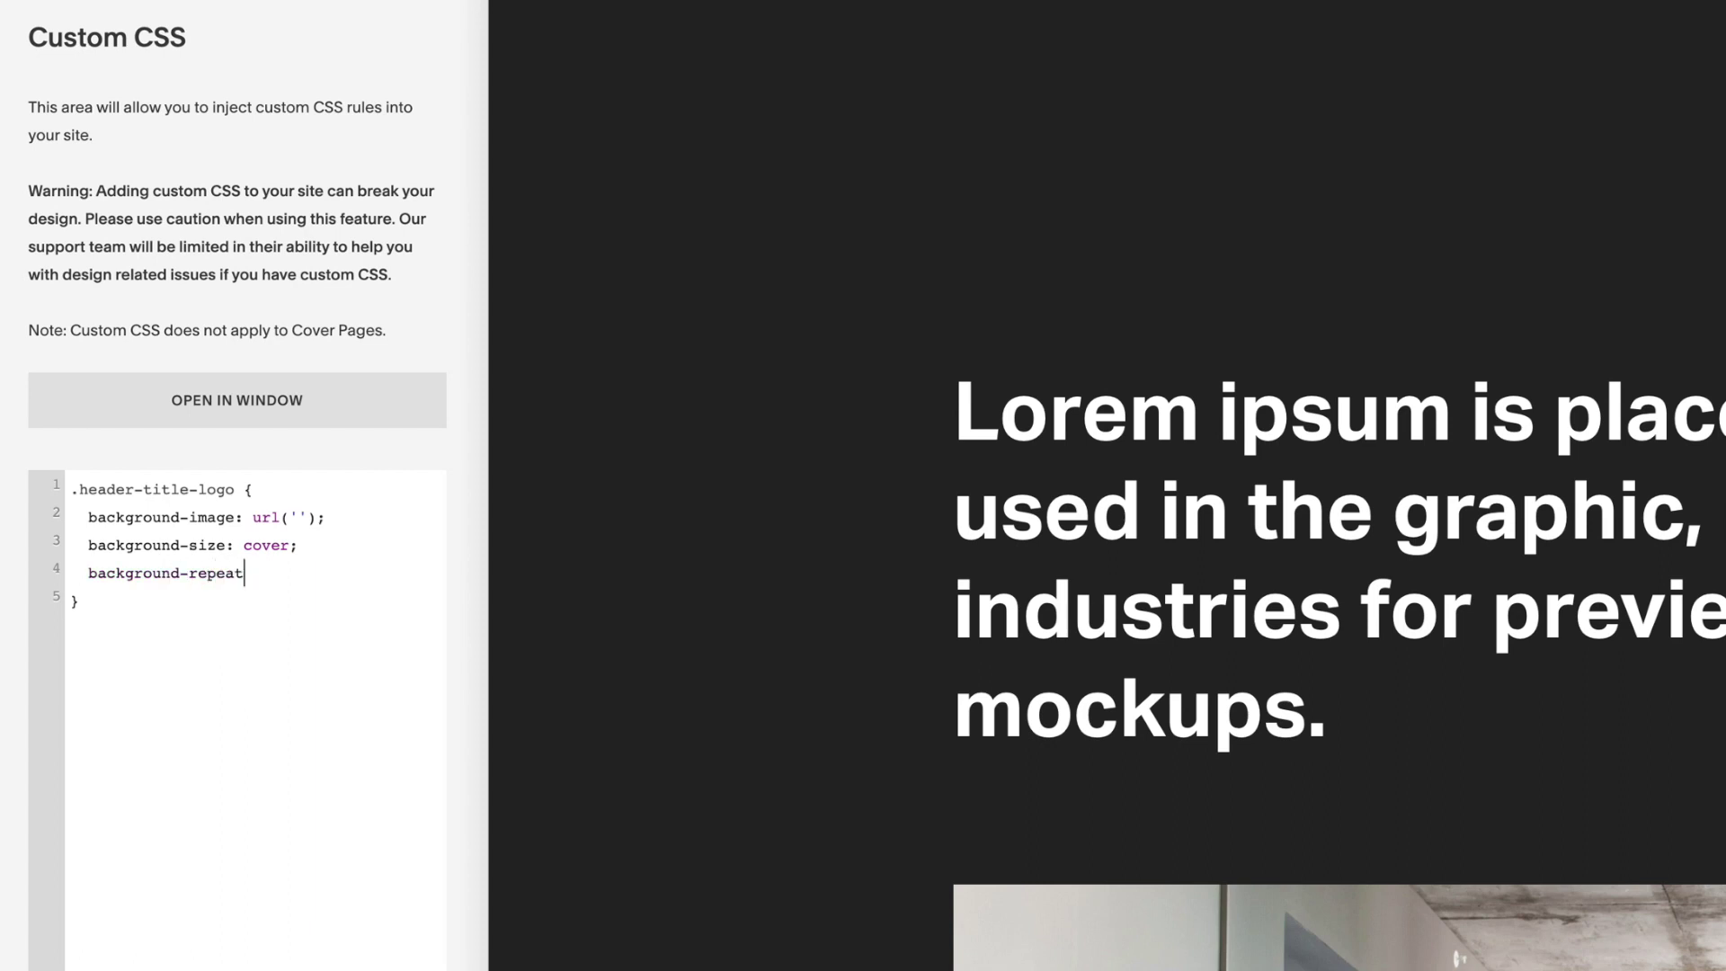
{"action": "type", "text": ": no-repeat;"}
{"action": "key", "text": "Return"}
{"action": "type", "text": "transition: .5s;"}
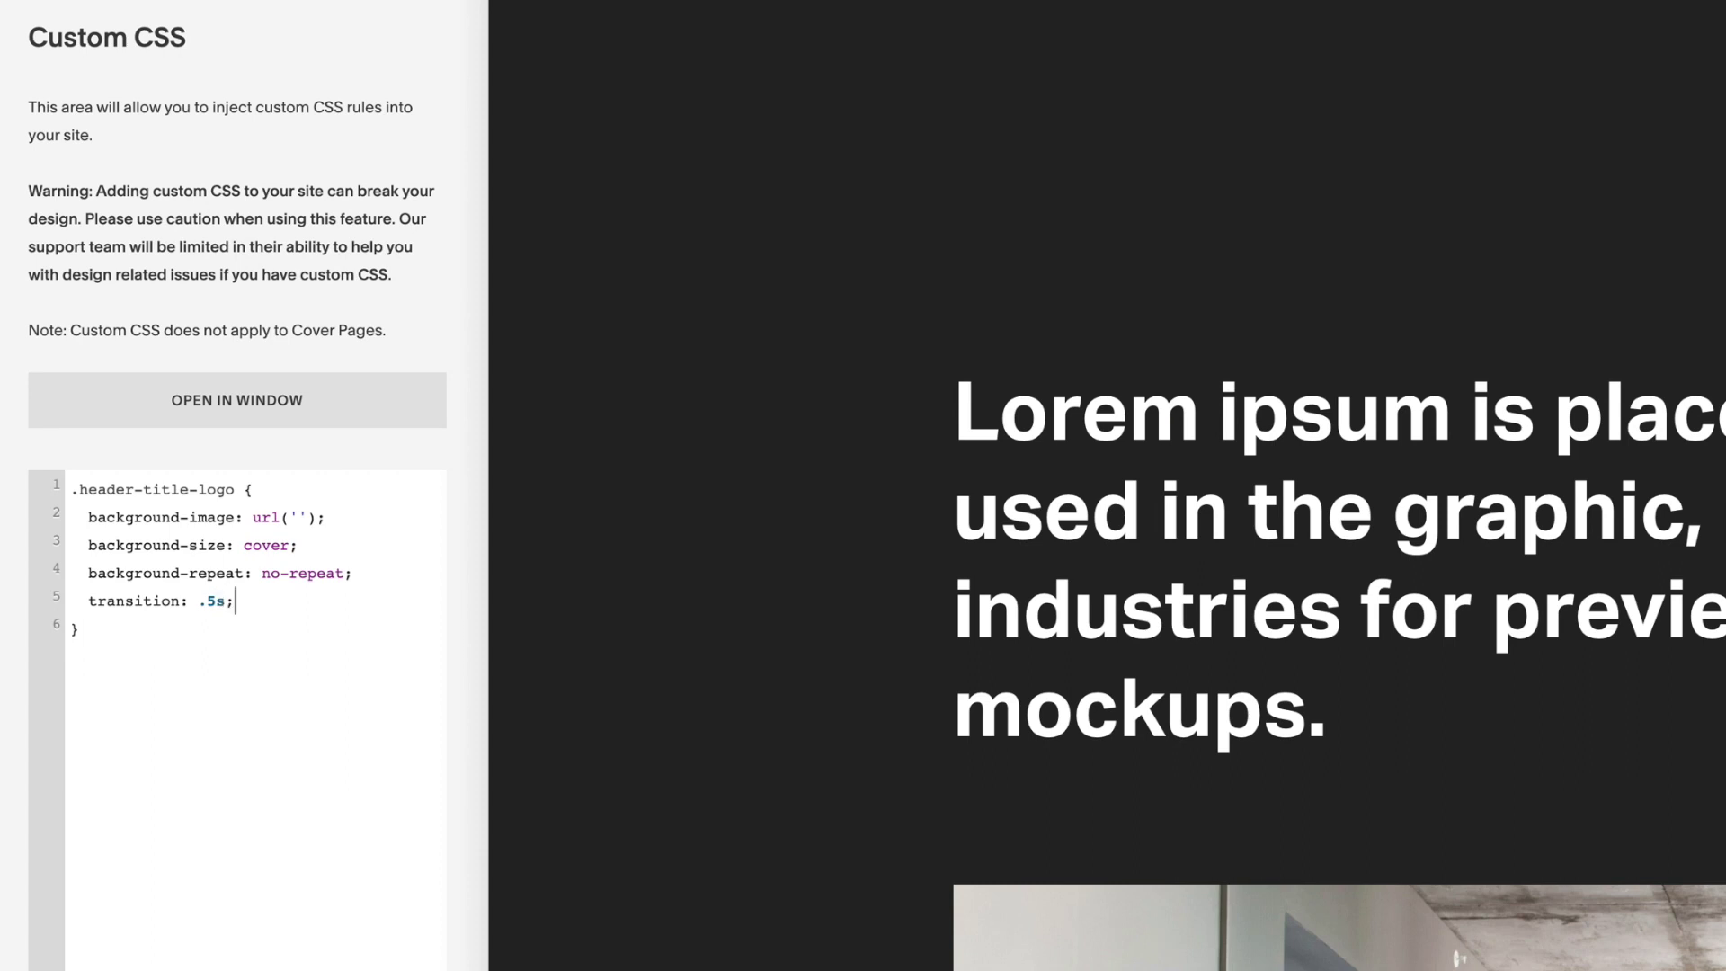
- Add a .header-title-logo:hover rule holding the copied background-image line and a transition line
{"action": "left_click_drag", "start_coordinate": [87, 517], "coordinate": [335, 517]}
{"action": "key", "text": "ctrl+c"}
{"action": "left_click", "coordinate": [195, 630]}
{"action": "key", "text": "Return"}
{"action": "key", "text": "Return"}
{"action": "type", "text": ".header-title-logo:hover {"}
{"action": "key", "text": "Return"}
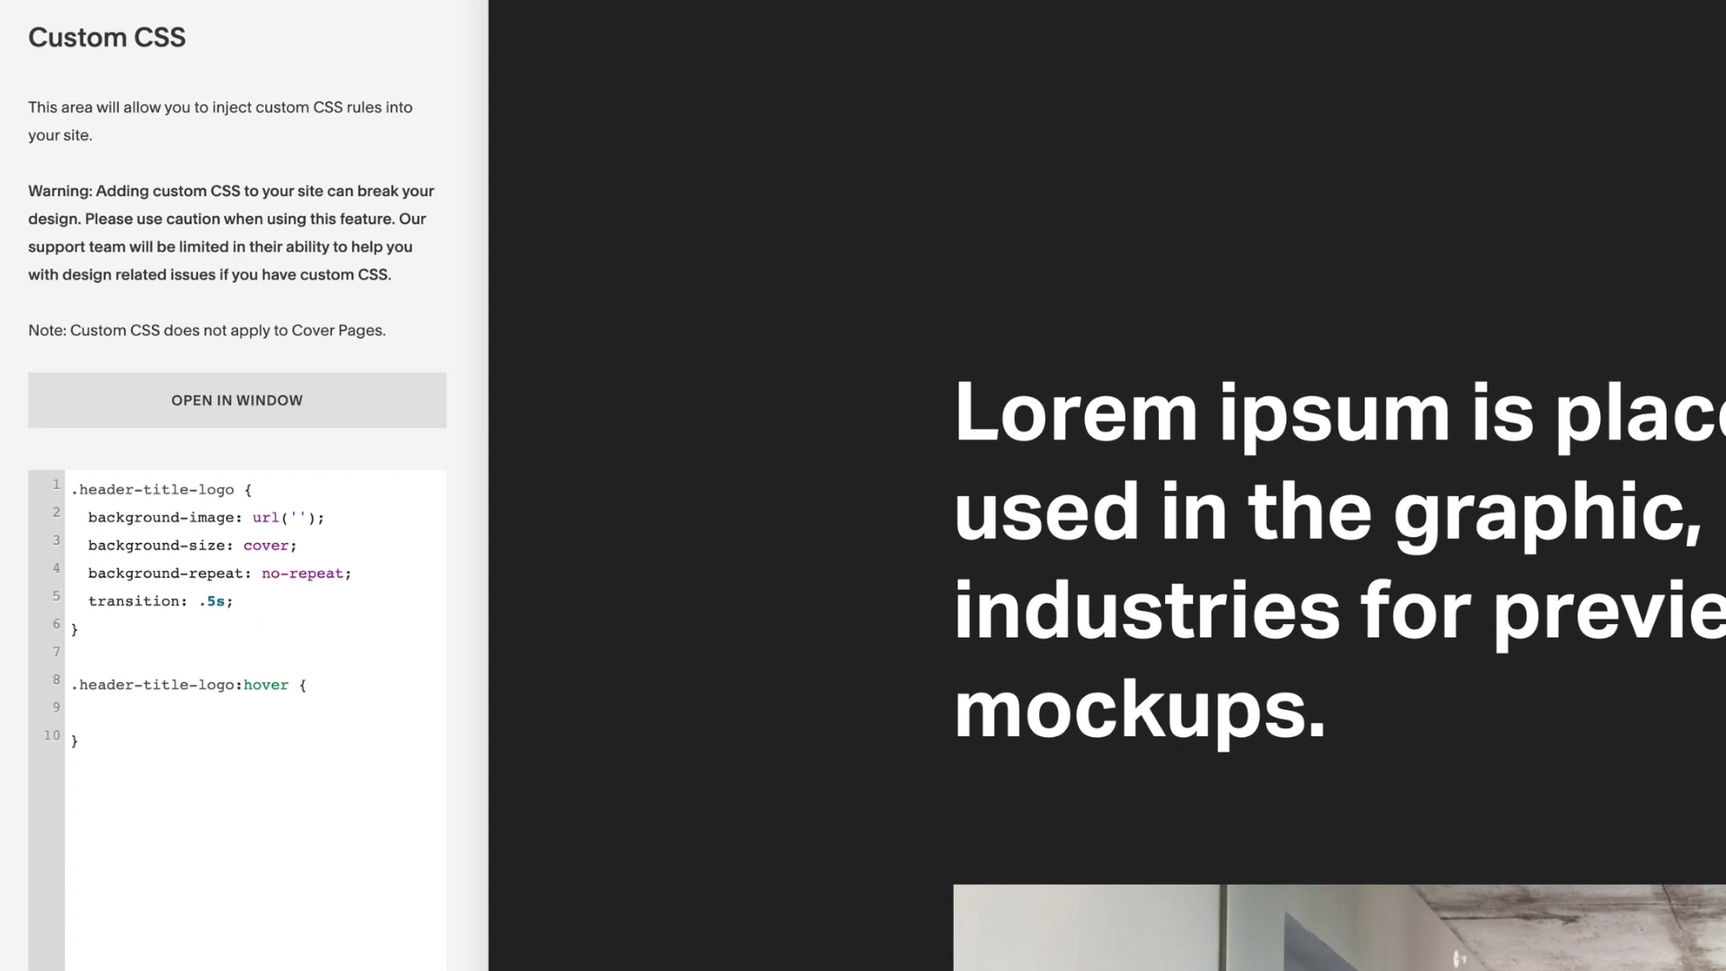
{"action": "key", "text": "ctrl+v"}
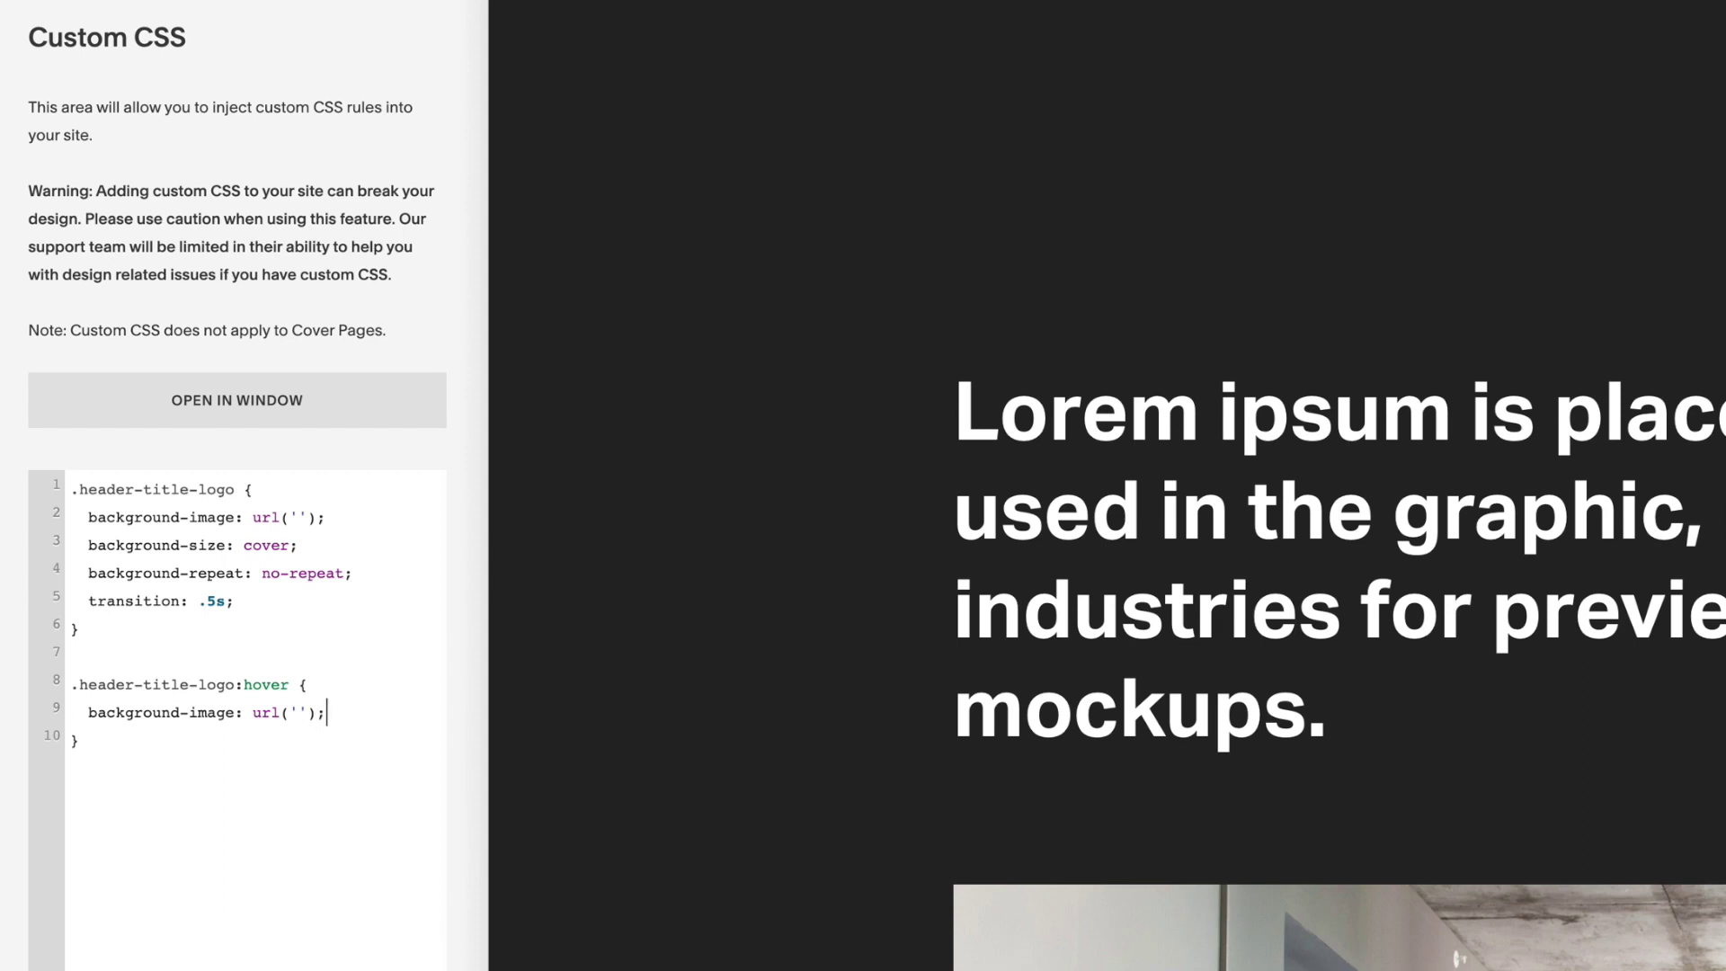
{"action": "key", "text": "Return"}
{"action": "type", "text": "transition"}
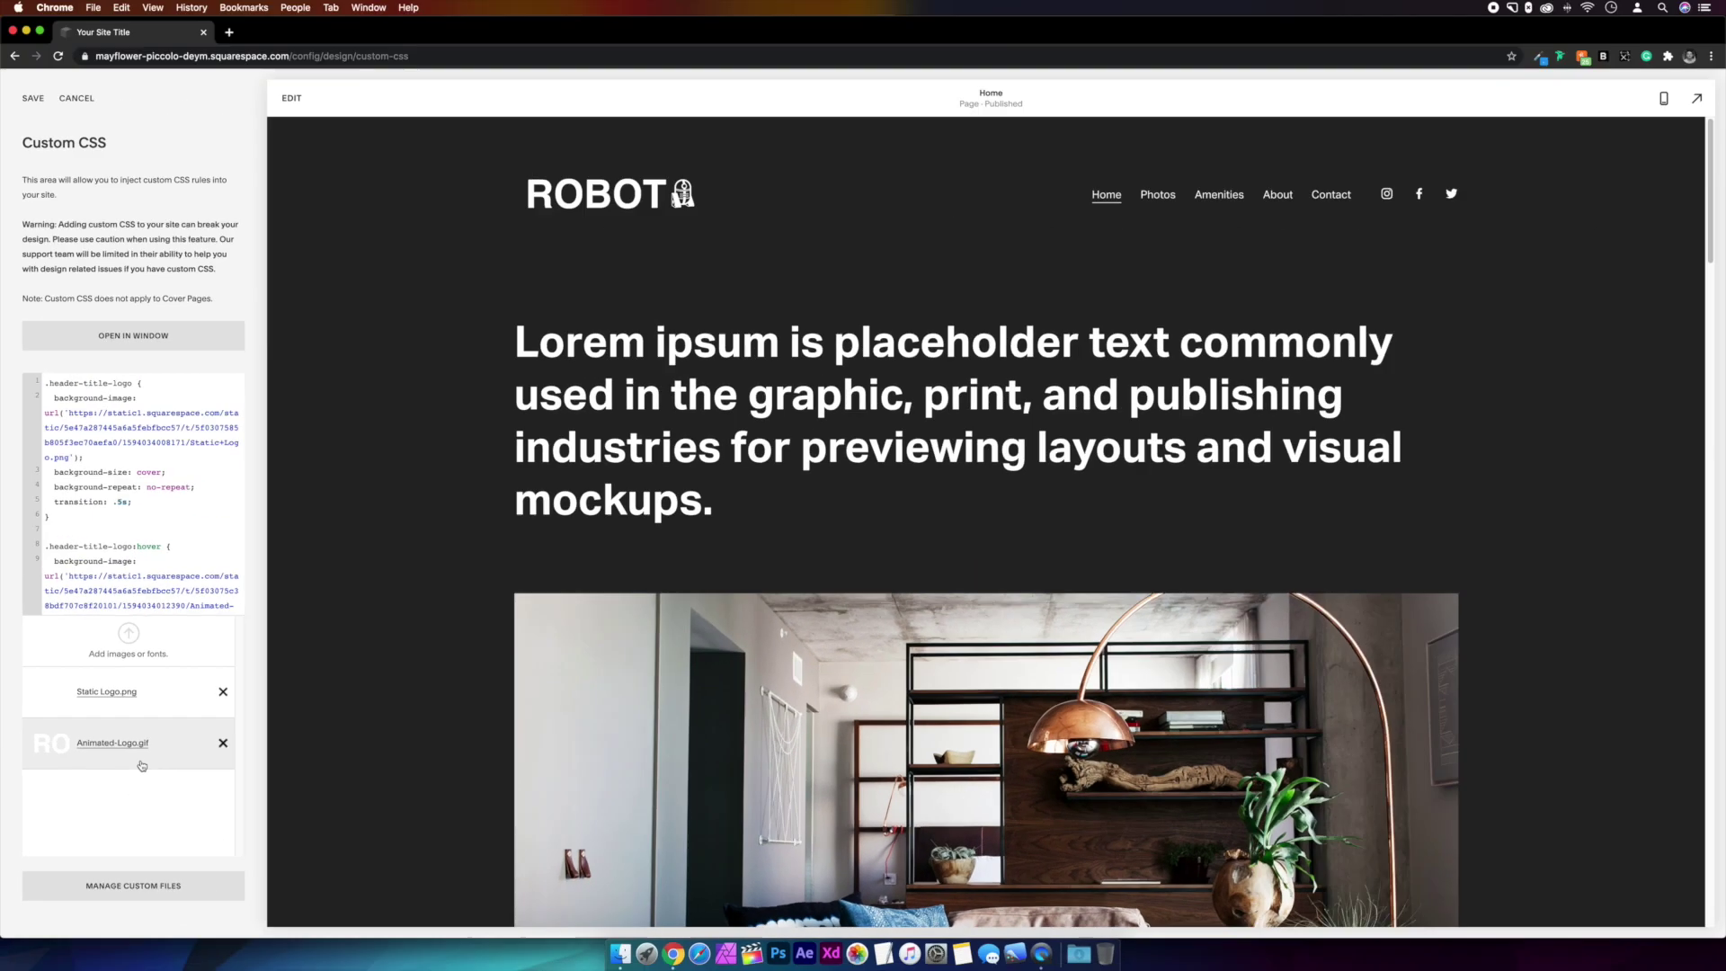
- Close the custom files panel
{"action": "left_click", "coordinate": [270, 260]}
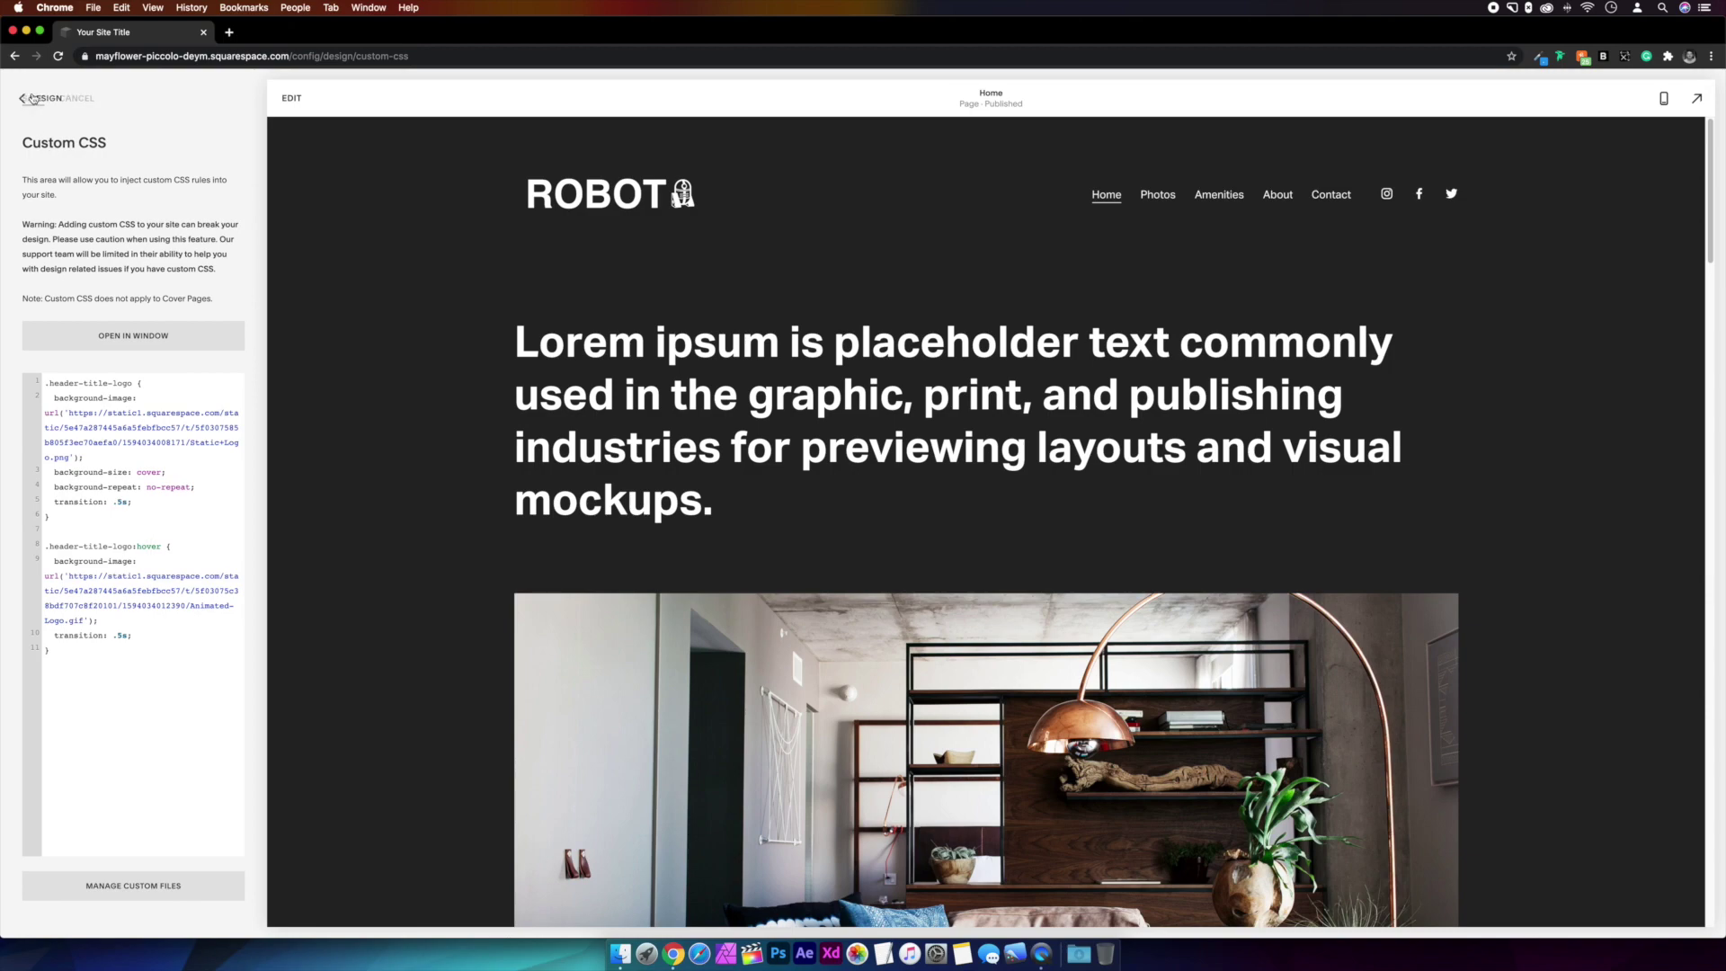